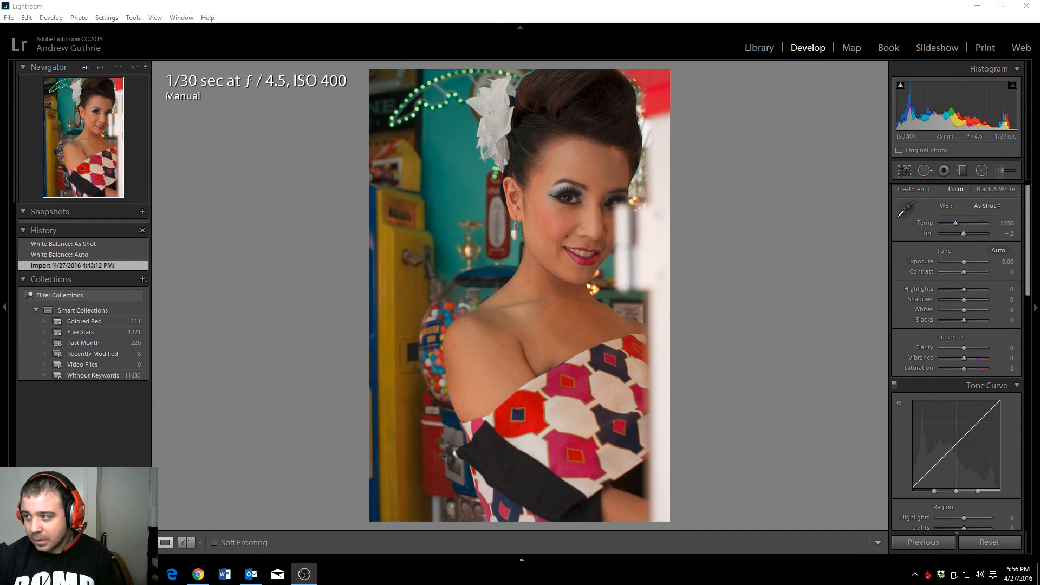
{"action": "scroll", "coordinate": [969, 347], "scroll_direction": "up", "scroll_amount": 1}
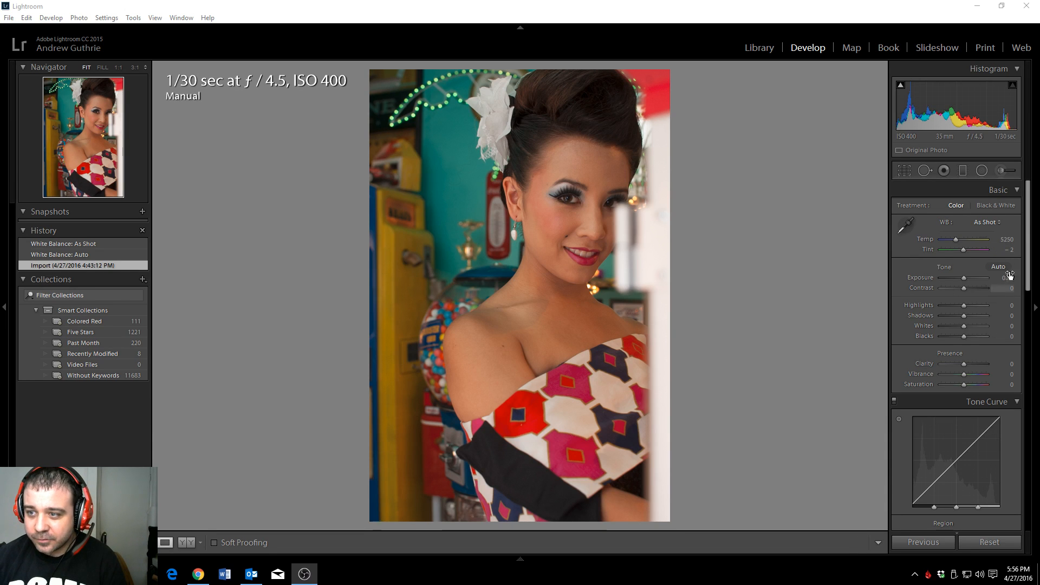
{"action": "left_click", "coordinate": [993, 222]}
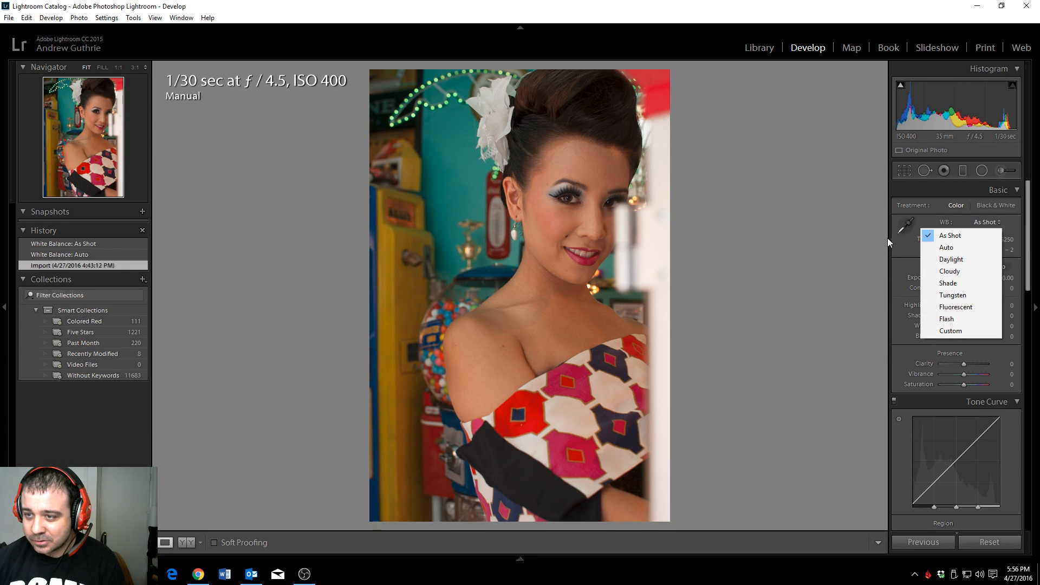
{"action": "left_click", "coordinate": [854, 257]}
Try sampling the white balance from the blurred white door, the red area near the photo's upper corner and a white dress patch
{"action": "left_click", "coordinate": [905, 227]}
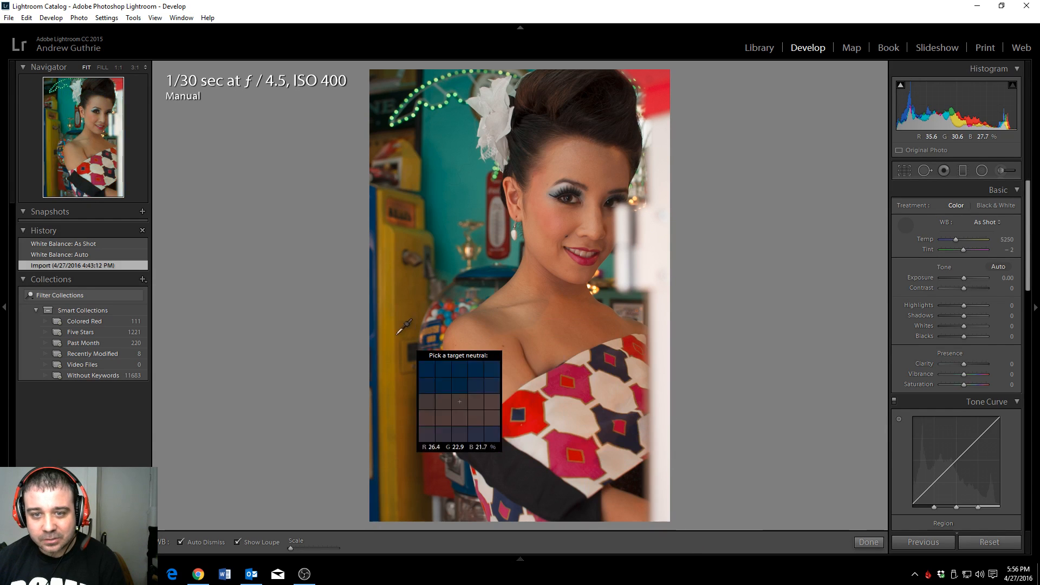
{"action": "left_click", "coordinate": [649, 233]}
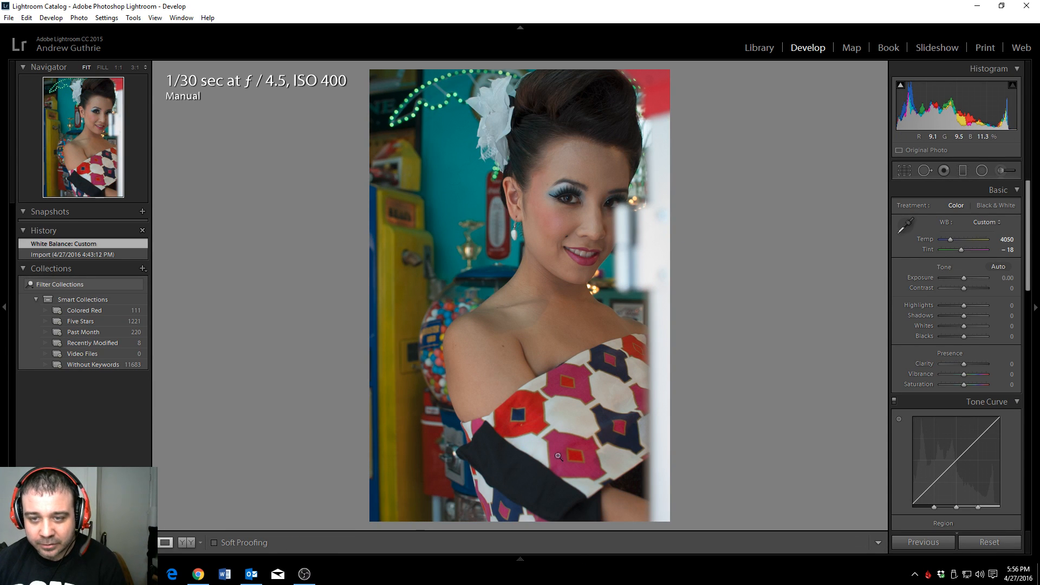
{"action": "left_click", "coordinate": [905, 228]}
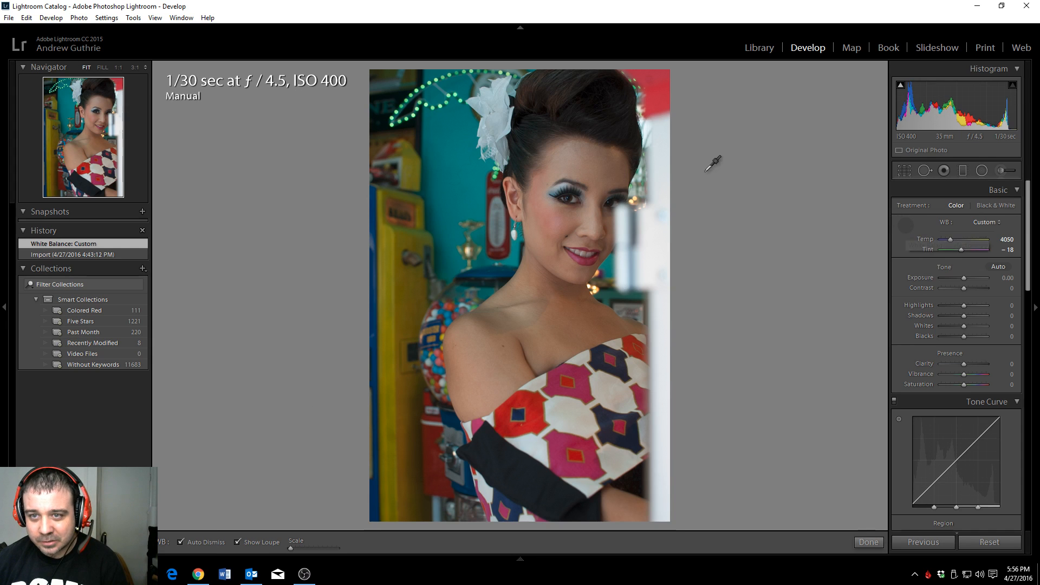
{"action": "left_click", "coordinate": [652, 102]}
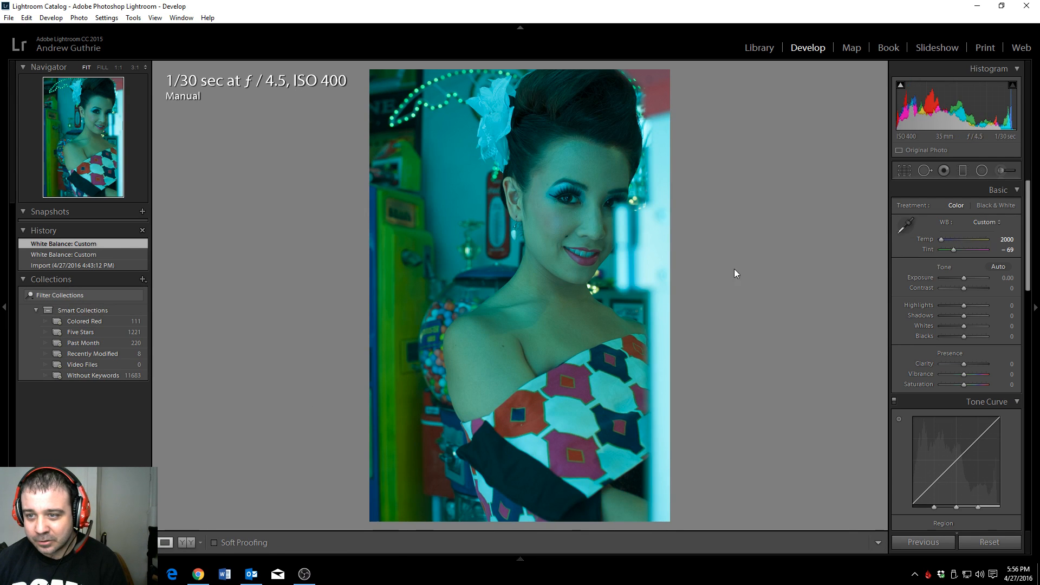
{"action": "left_click", "coordinate": [905, 227]}
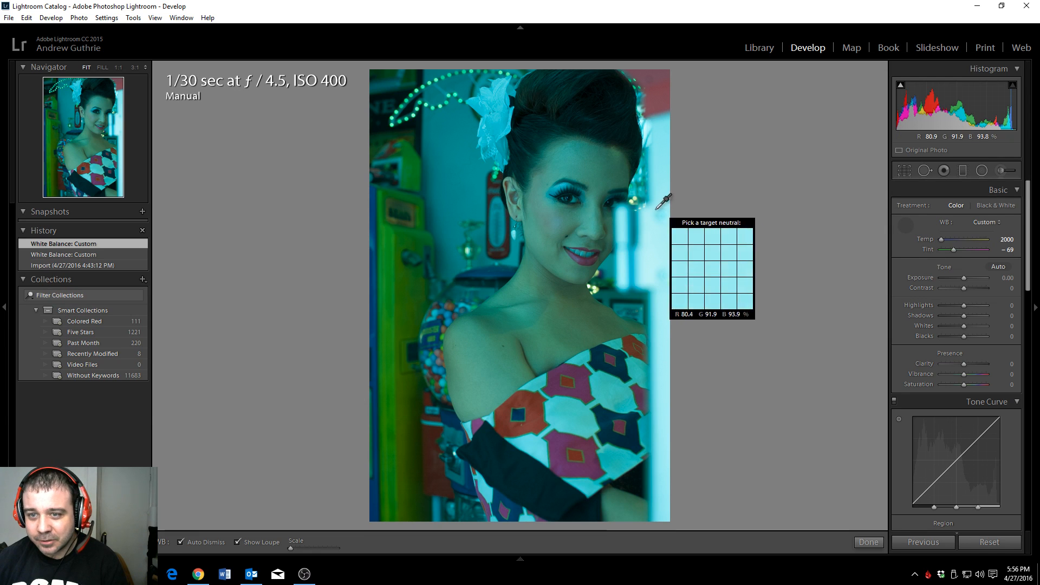
{"action": "left_click", "coordinate": [600, 395]}
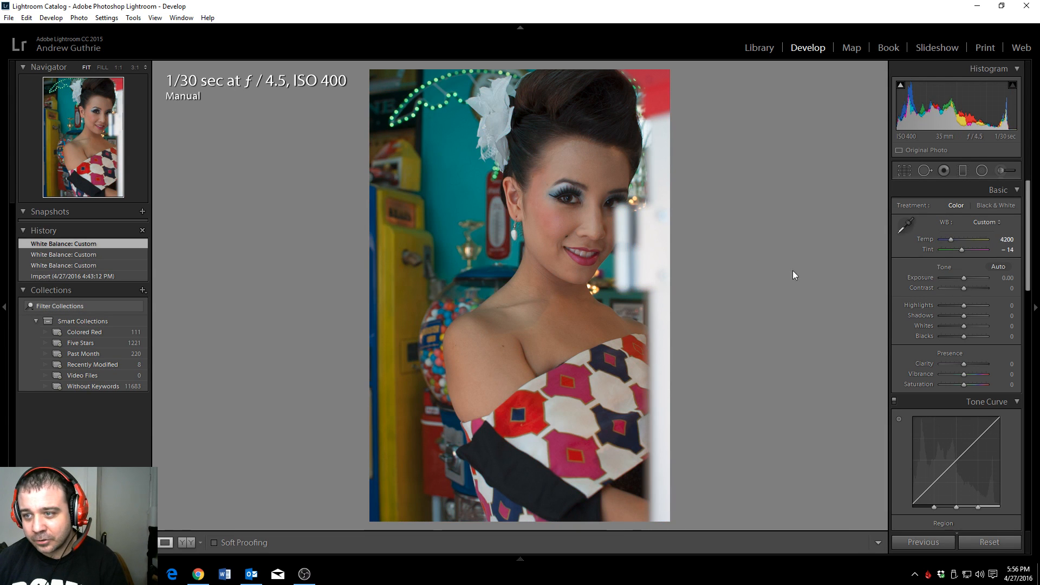
{"action": "left_click", "coordinate": [905, 227]}
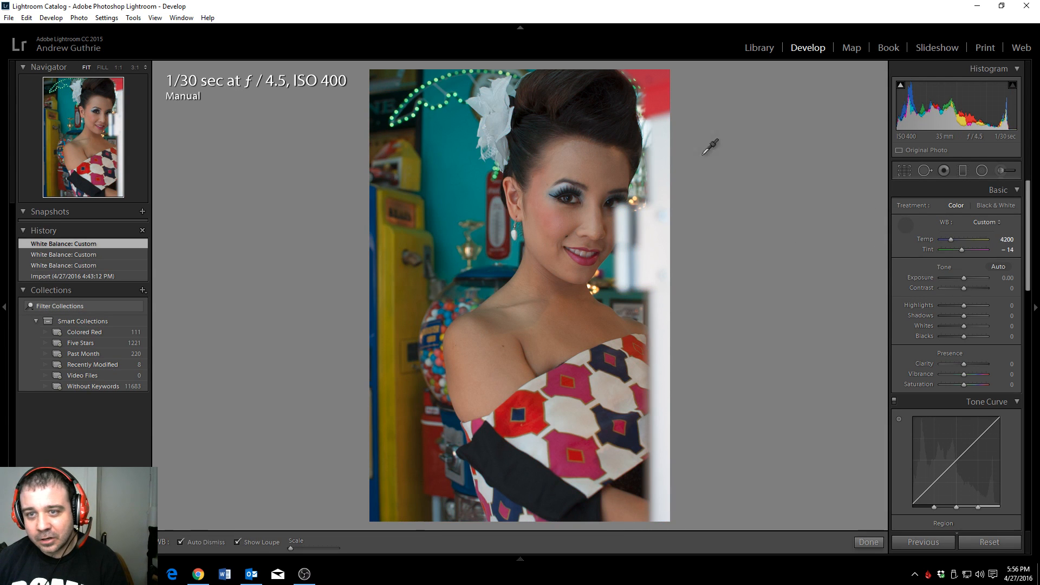
{"action": "left_click", "coordinate": [647, 93]}
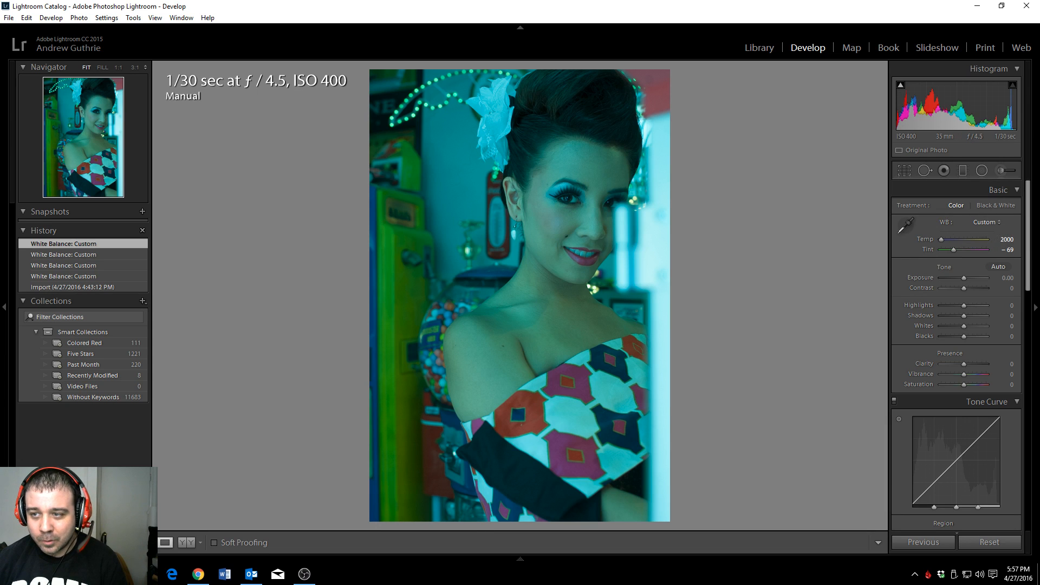
Set the white balance to the Auto preset and compare it with the original import state in the history
{"action": "left_click", "coordinate": [984, 221]}
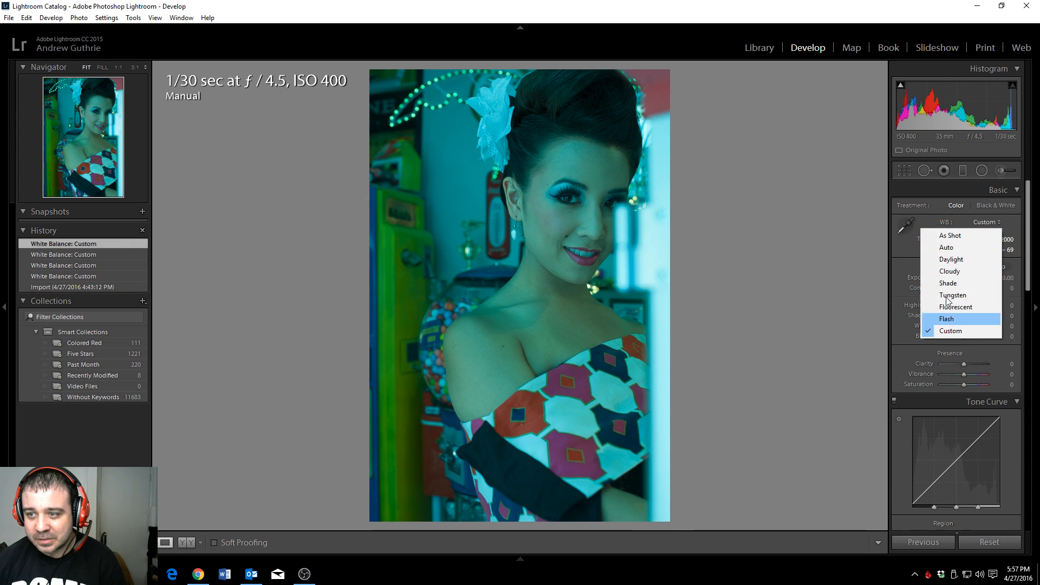
{"action": "left_click", "coordinate": [954, 249]}
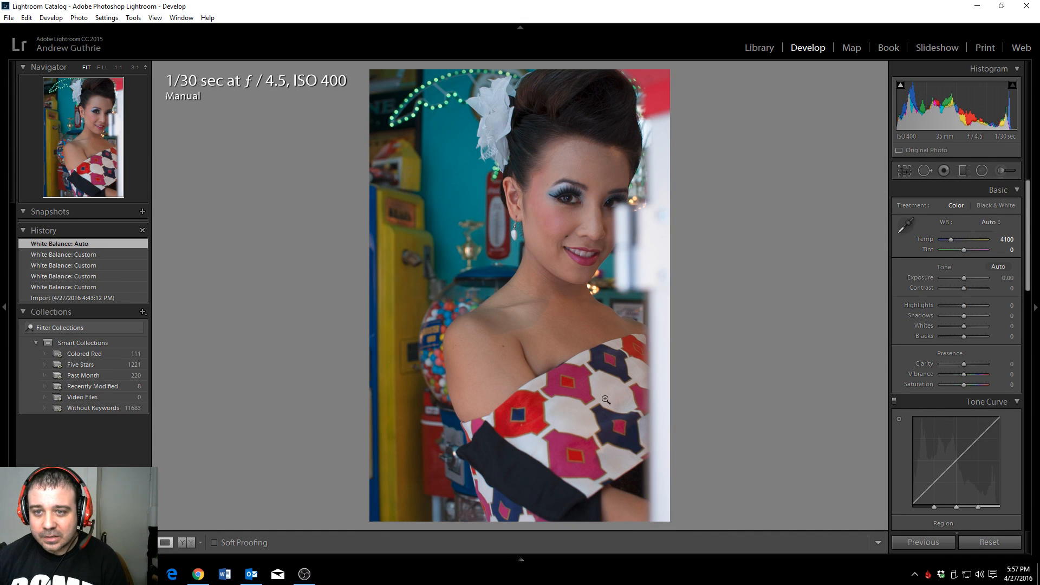
{"action": "left_click", "coordinate": [100, 298]}
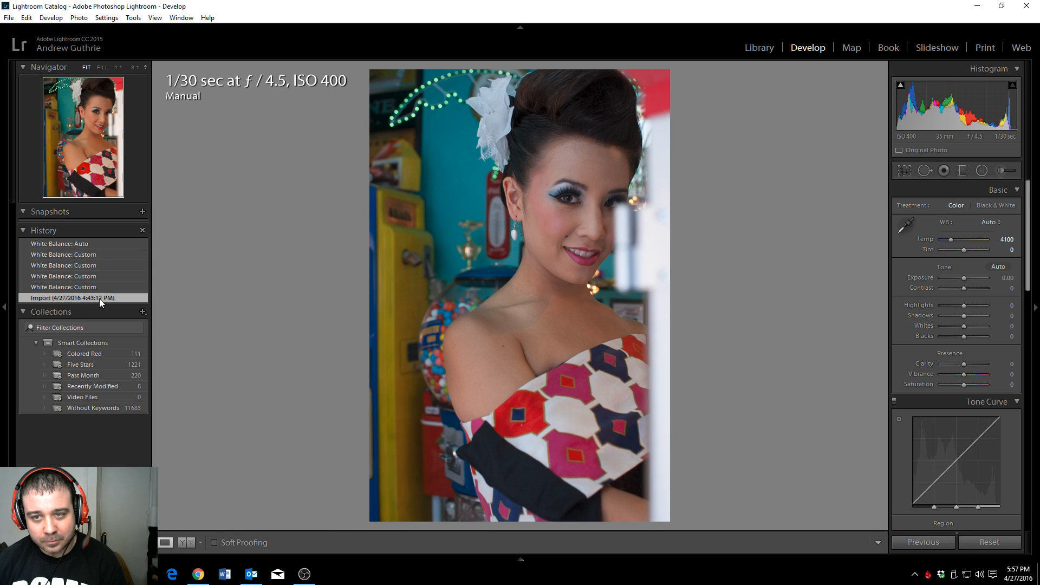
{"action": "left_click", "coordinate": [95, 244]}
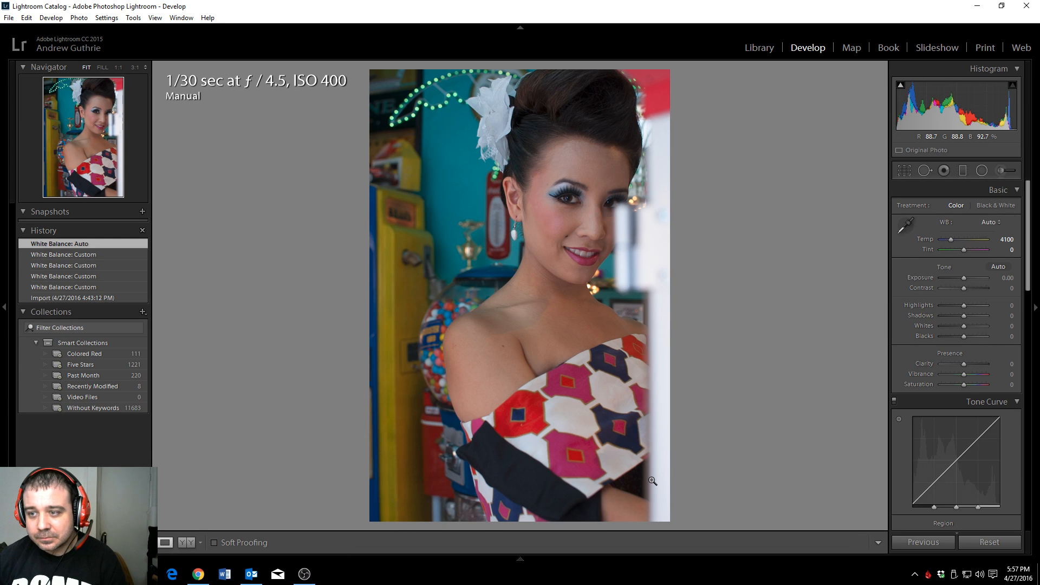
{"action": "left_click", "coordinate": [901, 232]}
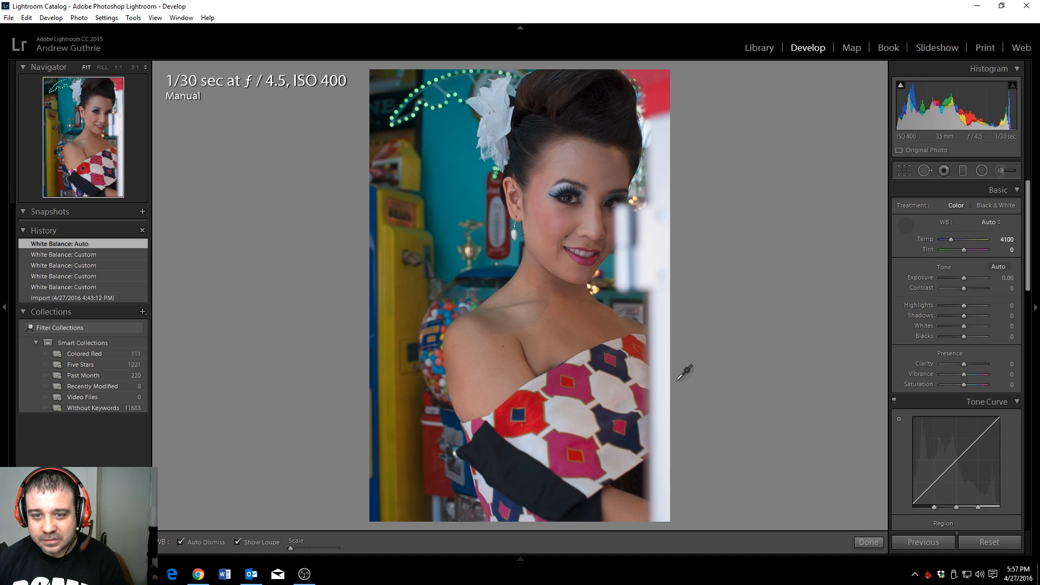
{"action": "left_click", "coordinate": [96, 299]}
{"action": "left_click", "coordinate": [93, 242]}
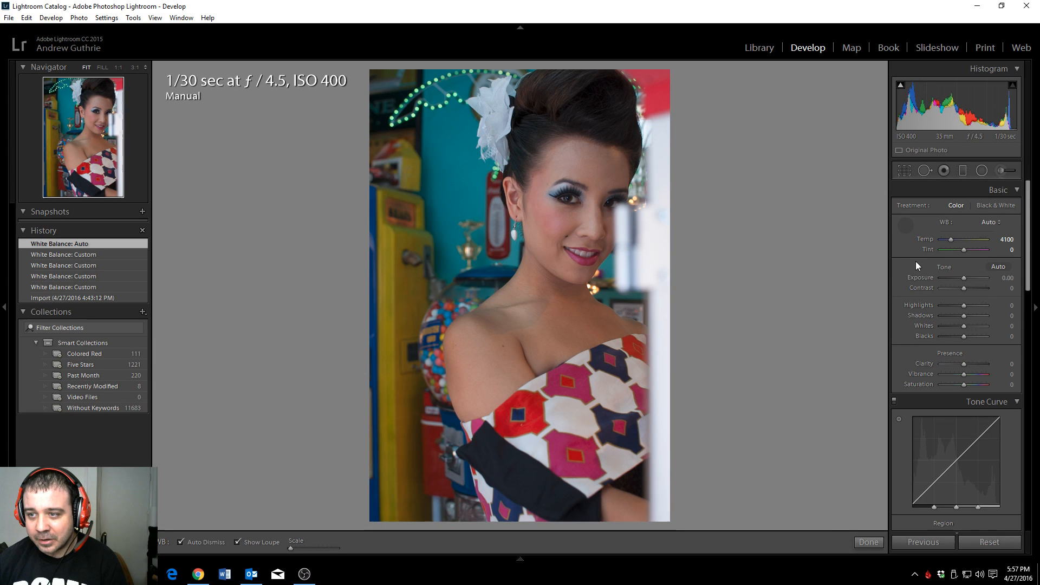
{"action": "left_click", "coordinate": [905, 225]}
{"action": "mouse_move", "coordinate": [488, 542]}
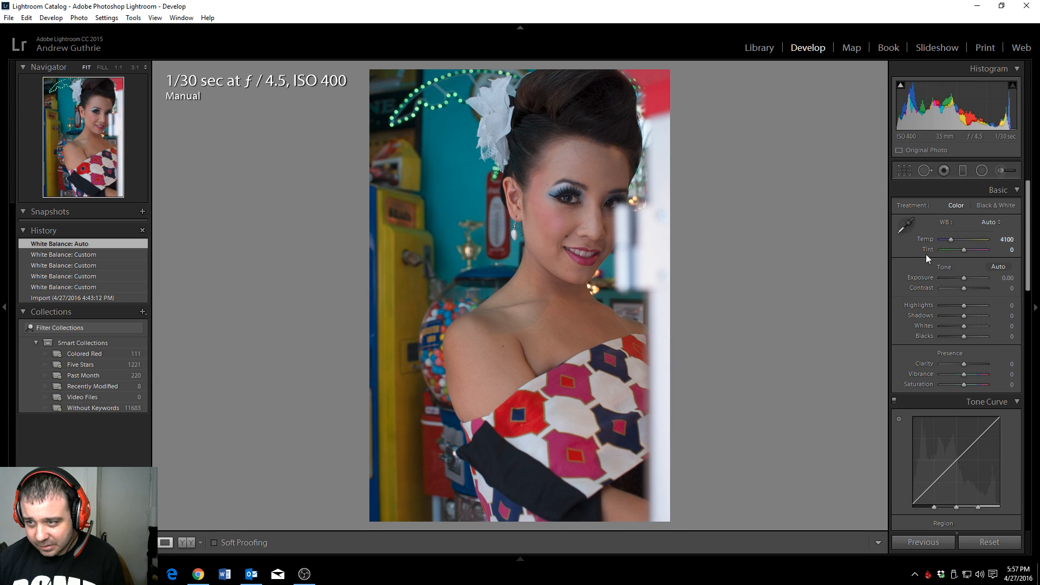
Try the exposure at the extremes of -5.00 and +5.00, and reset it to 0.00
{"action": "scroll", "coordinate": [944, 283], "scroll_direction": "down", "scroll_amount": 1}
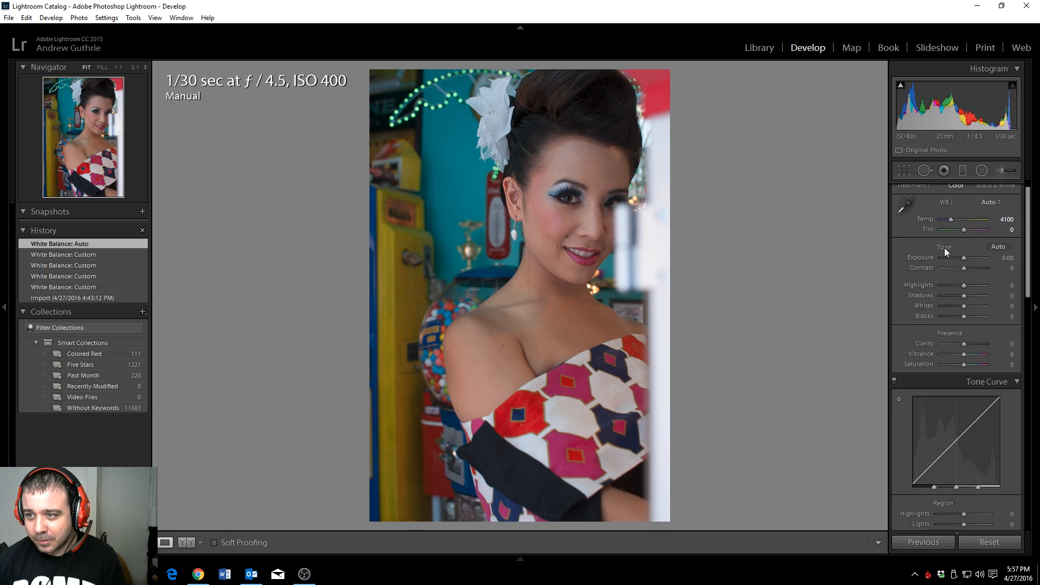
{"action": "scroll", "coordinate": [959, 325], "scroll_direction": "up", "scroll_amount": 1}
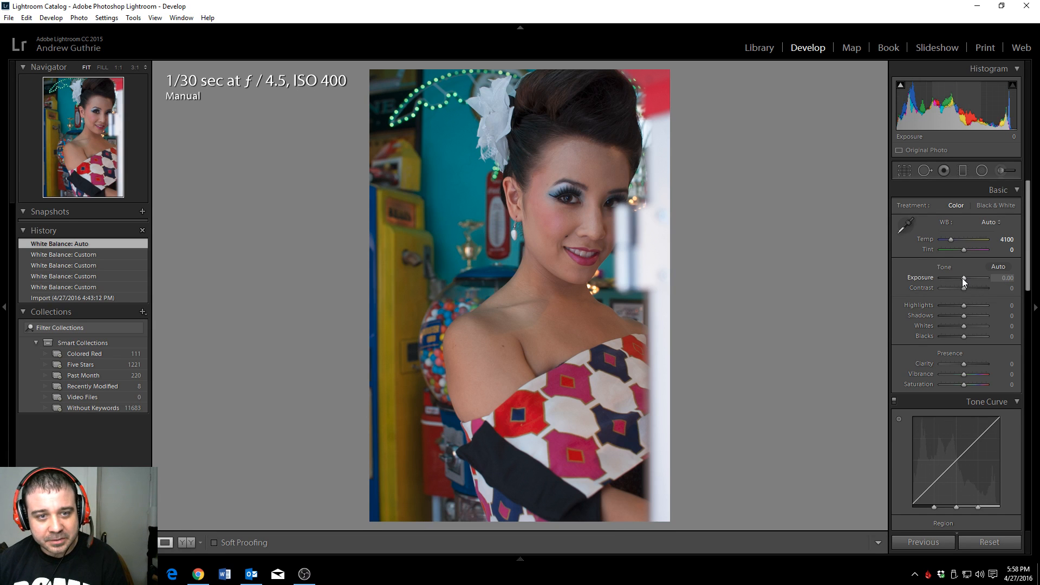
{"action": "left_click_drag", "start_coordinate": [962, 278], "coordinate": [927, 284]}
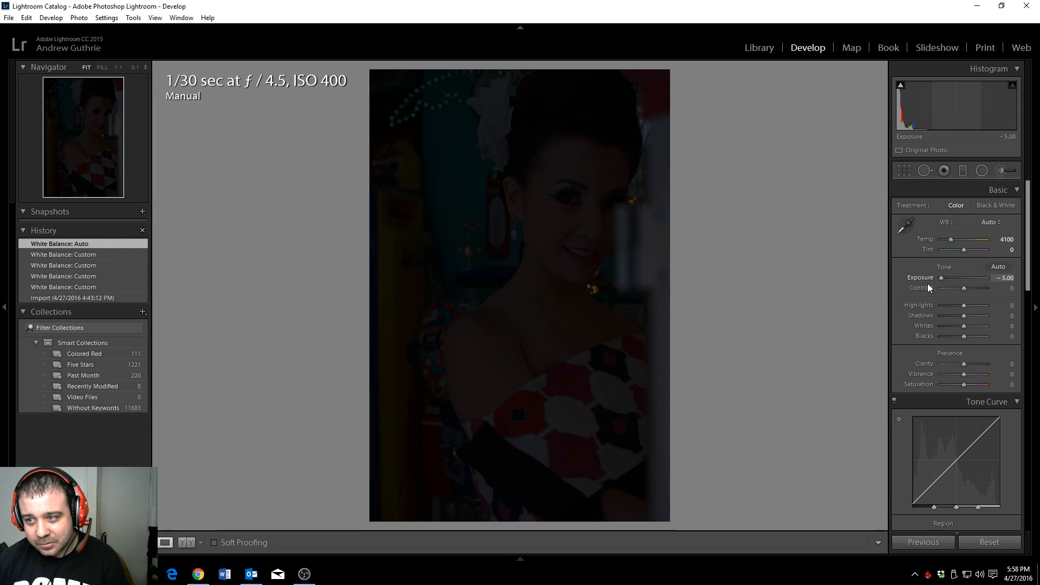
{"action": "left_click_drag", "start_coordinate": [937, 278], "coordinate": [1008, 279]}
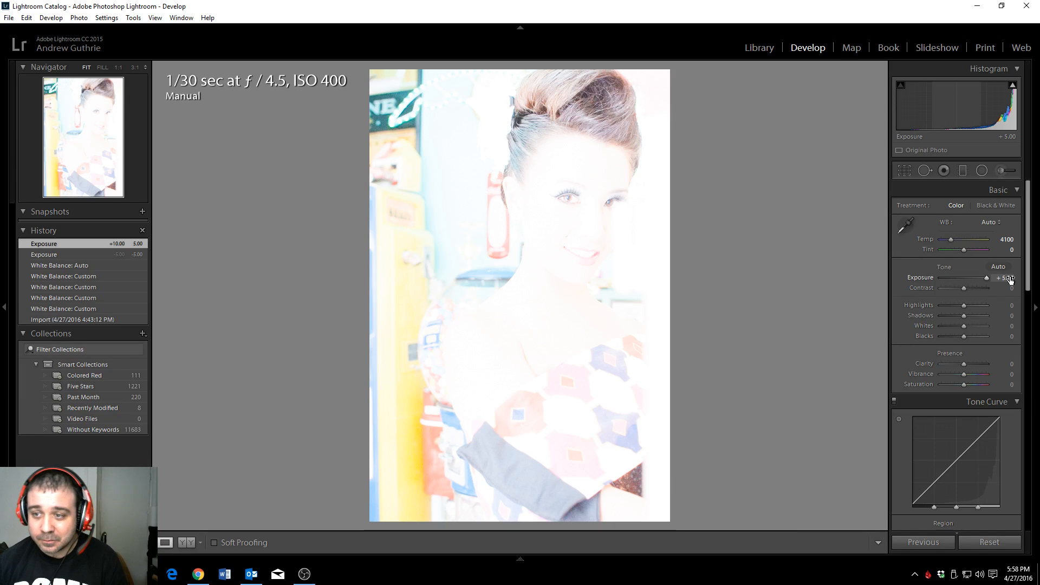
{"action": "double_click", "coordinate": [931, 277]}
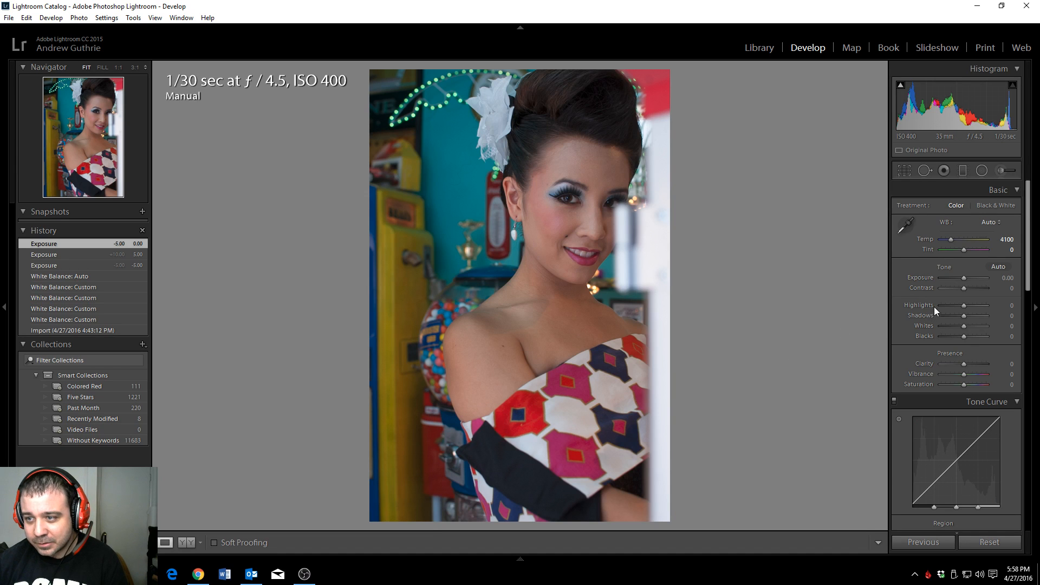
Brighten the photo by fine-tuning the exposure to +0.36
{"action": "left_click_drag", "start_coordinate": [964, 278], "coordinate": [968, 277]}
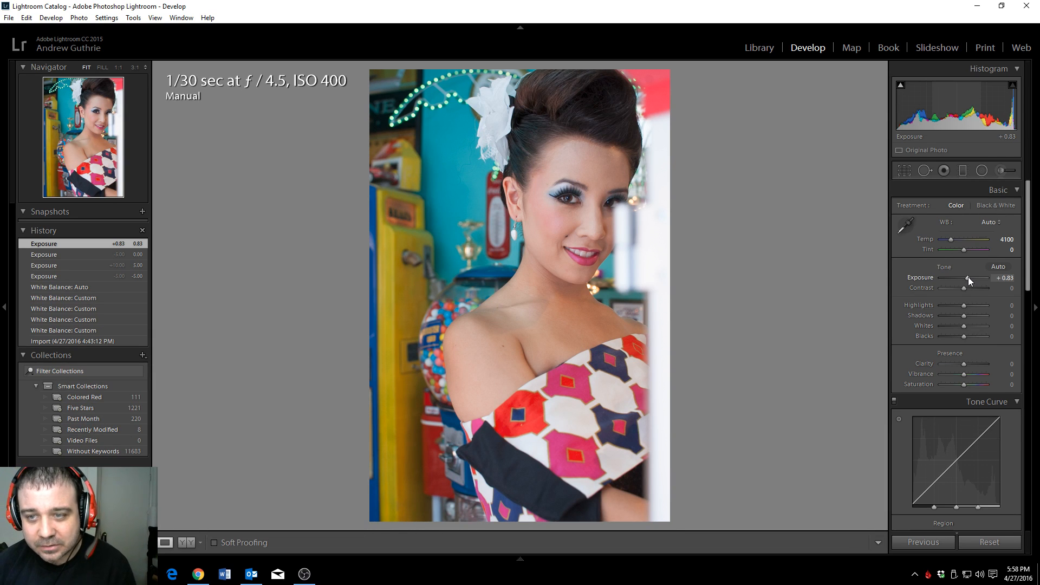
{"action": "left_click_drag", "start_coordinate": [967, 277], "coordinate": [967, 278]}
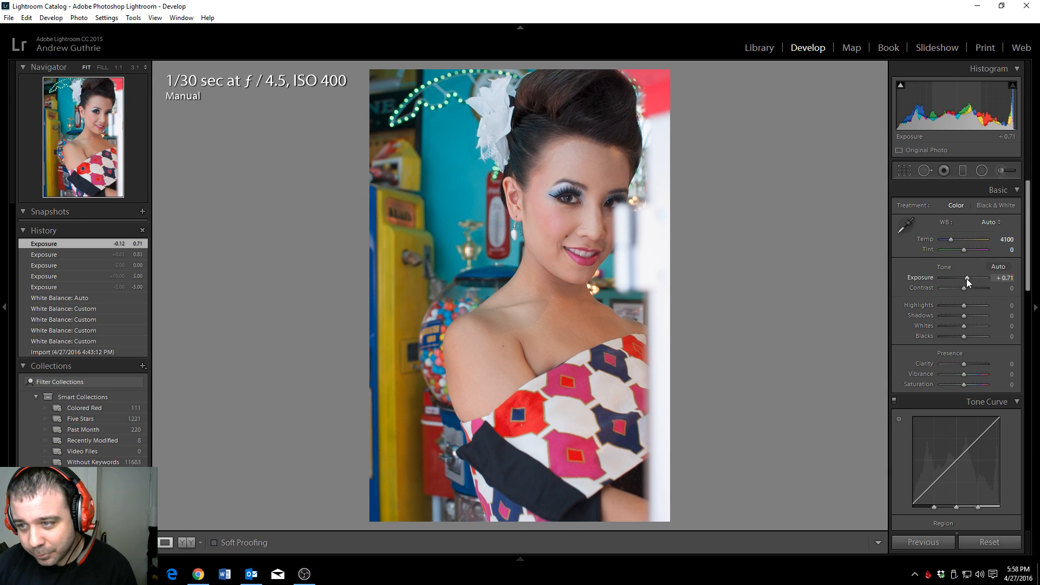
{"action": "left_click_drag", "start_coordinate": [964, 278], "coordinate": [964, 282]}
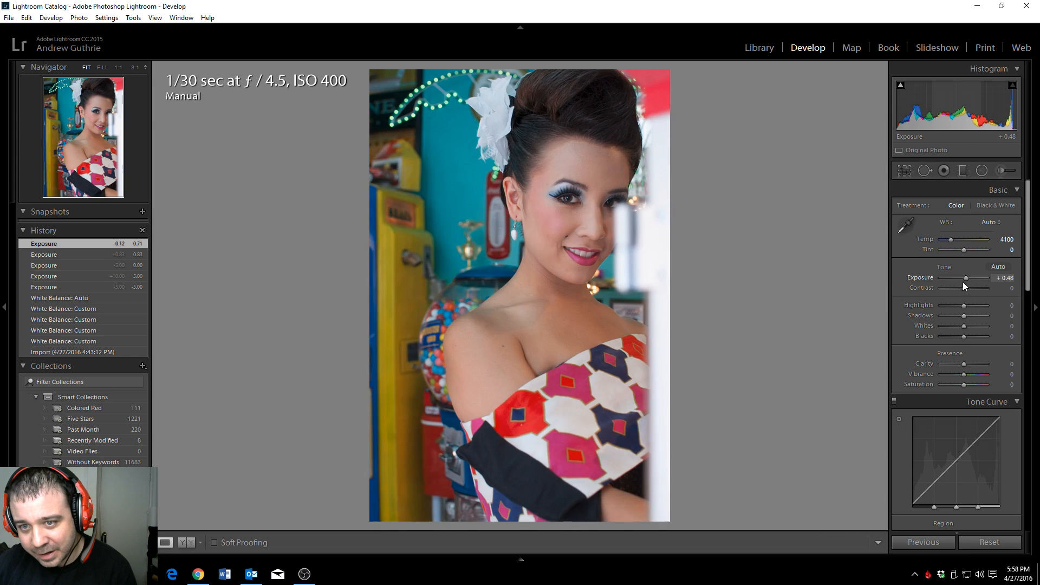
{"action": "left_click_drag", "start_coordinate": [964, 283], "coordinate": [962, 283]}
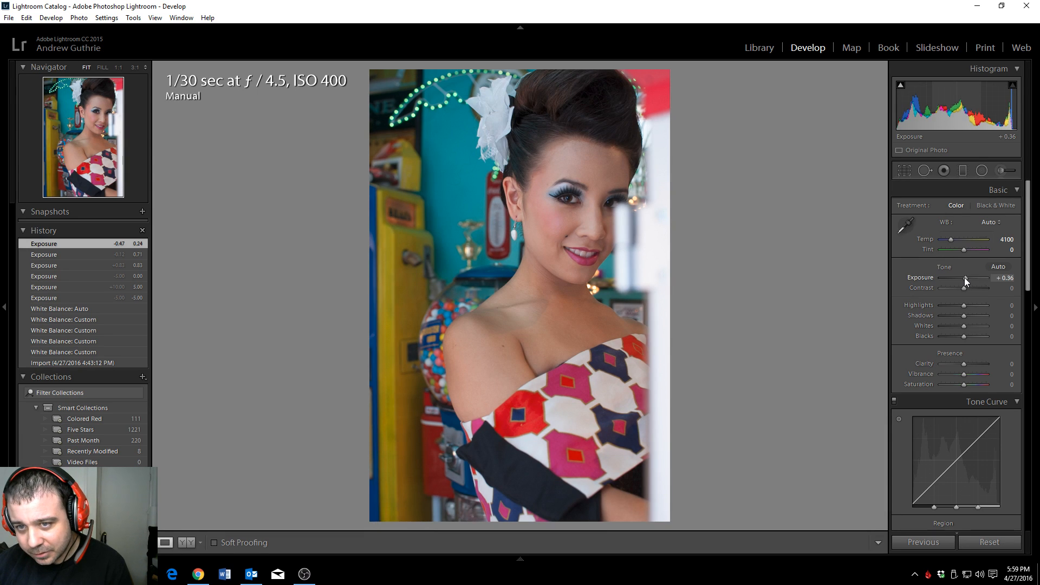
{"action": "left_click_drag", "start_coordinate": [964, 277], "coordinate": [964, 278]}
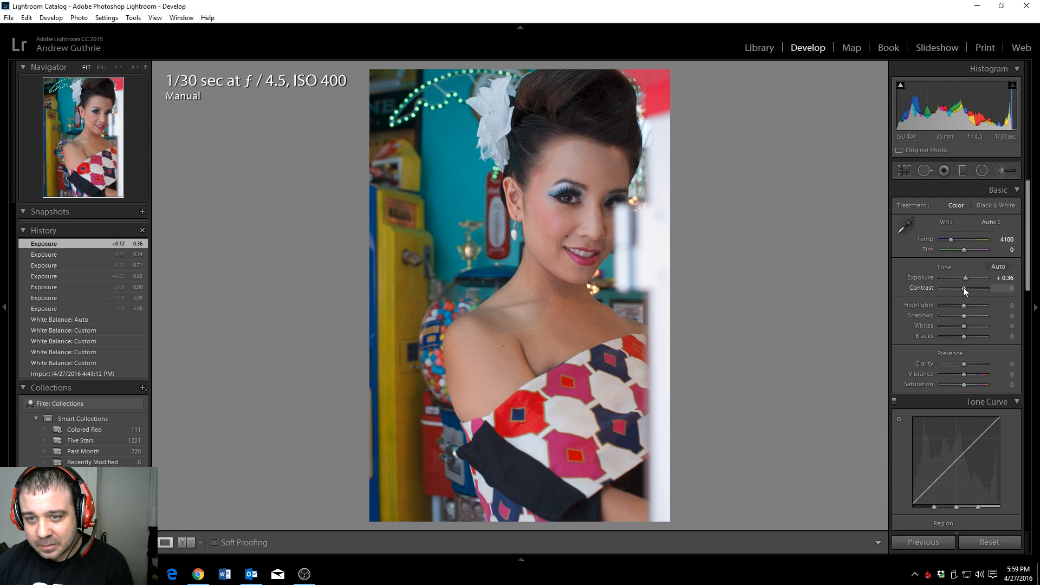
Test the contrast at -100 and +100, and settle it at +24
{"action": "left_click_drag", "start_coordinate": [963, 287], "coordinate": [889, 296]}
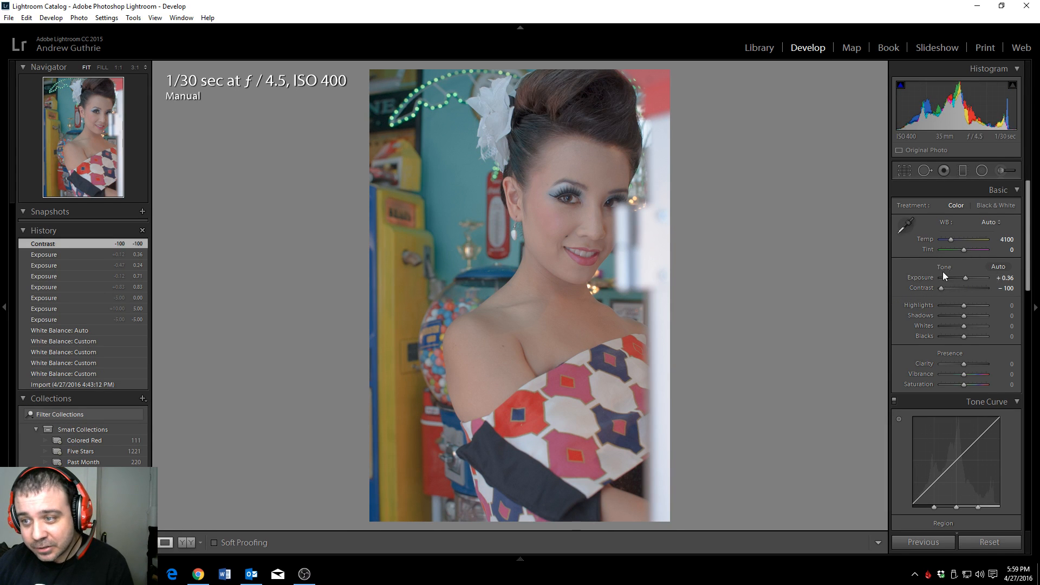
{"action": "left_click_drag", "start_coordinate": [941, 287], "coordinate": [1005, 289]}
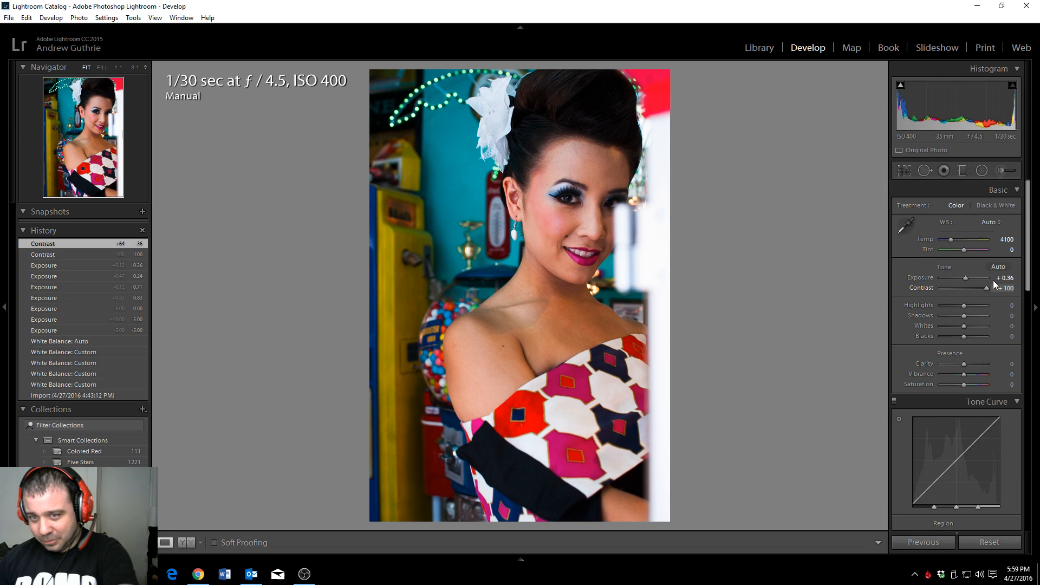
{"action": "left_click_drag", "start_coordinate": [987, 279], "coordinate": [970, 294]}
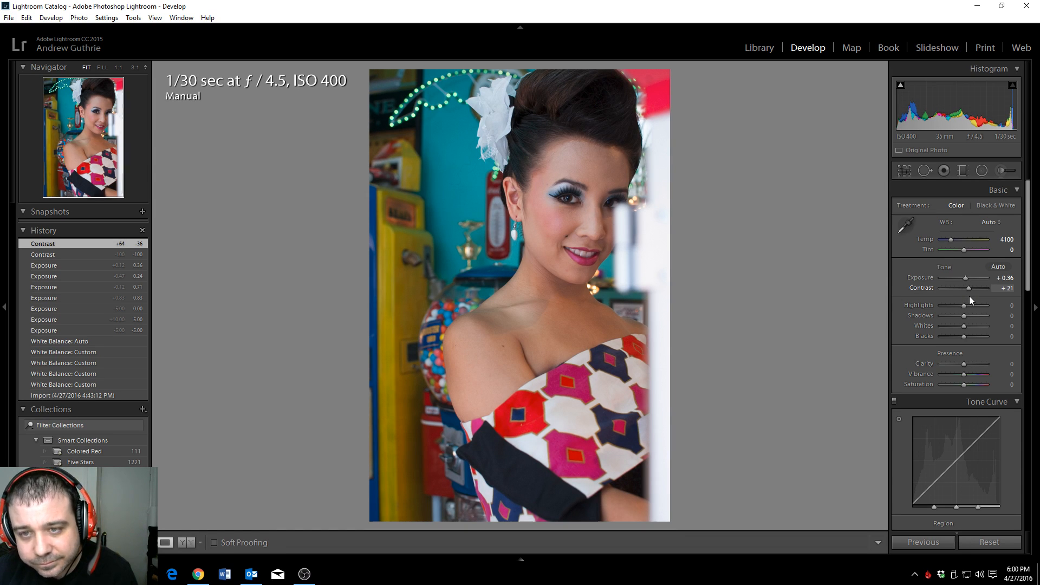
{"action": "left_click_drag", "start_coordinate": [970, 297], "coordinate": [970, 297]}
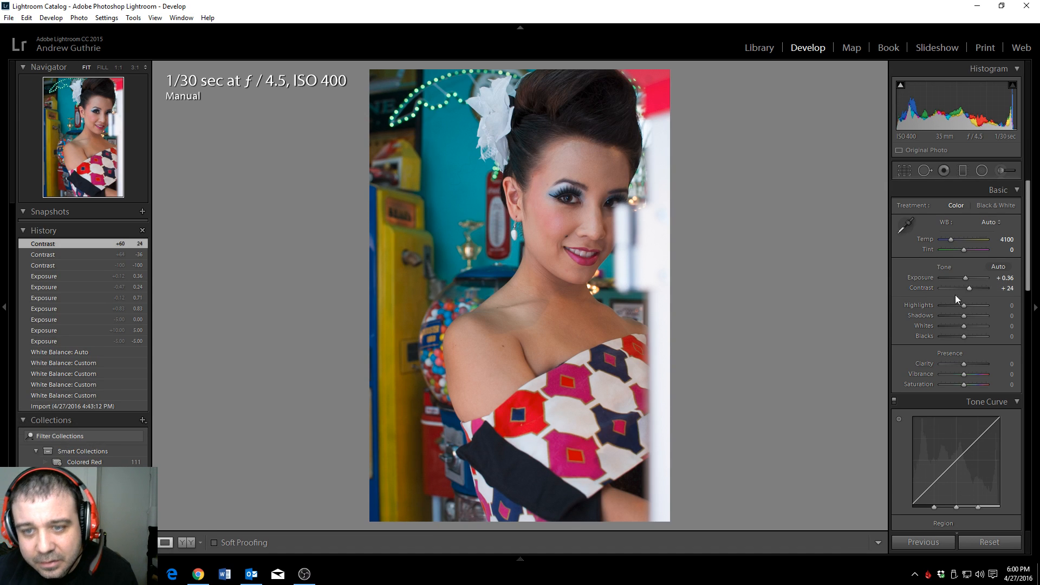
{"action": "left_click", "coordinate": [565, 203]}
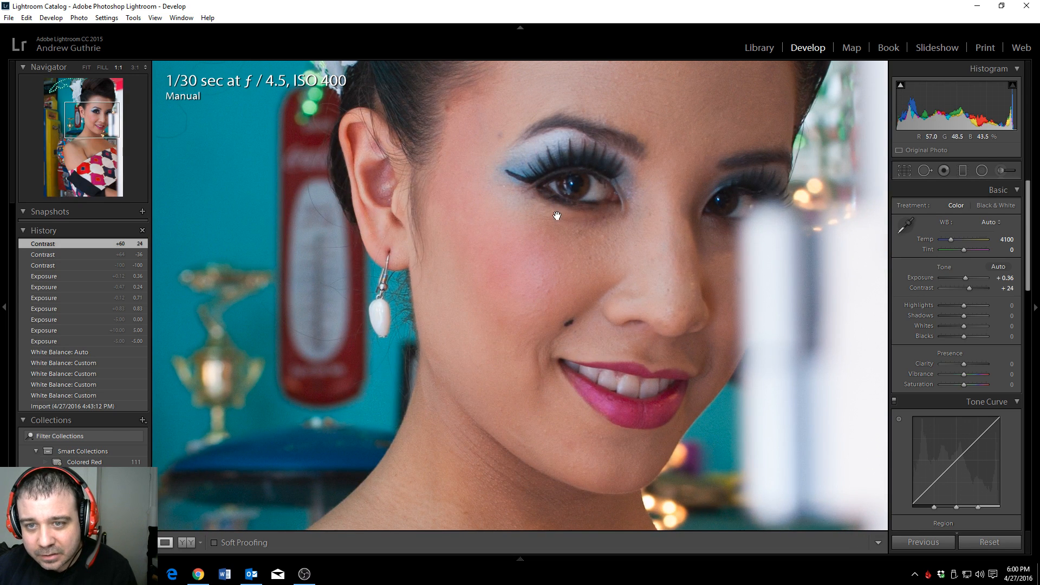
{"action": "left_click", "coordinate": [585, 207]}
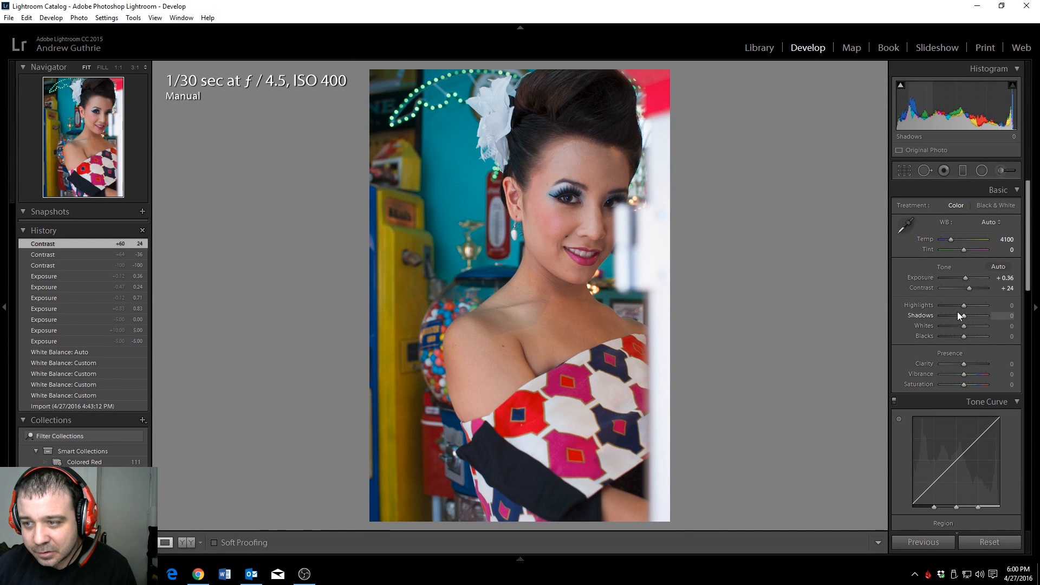
Balance highlights and contrast, trying highlights at +100 and +36 before settling them at +24 with contrast at +36
{"action": "left_click_drag", "start_coordinate": [962, 305], "coordinate": [994, 310]}
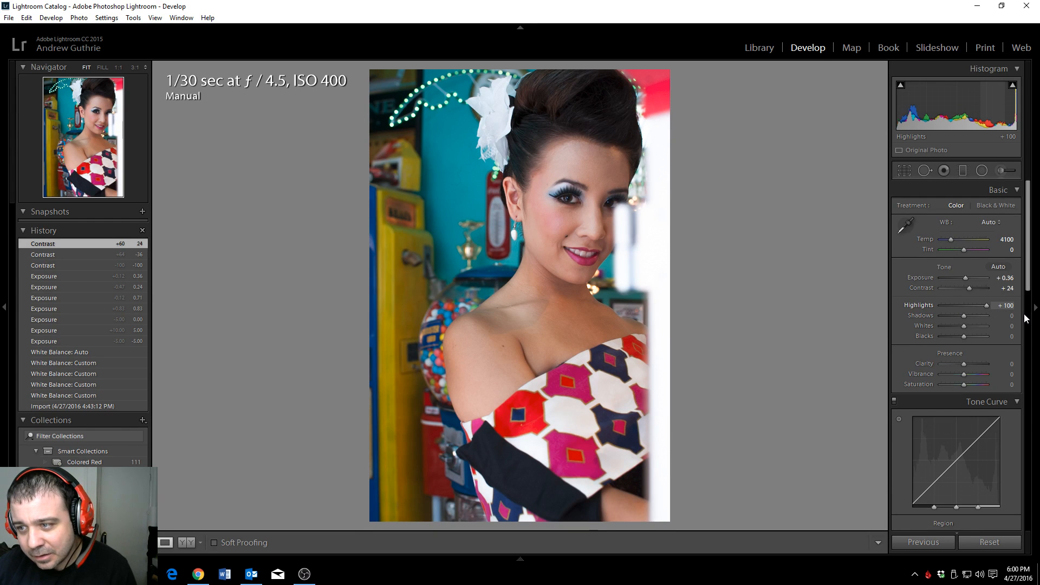
{"action": "left_click_drag", "start_coordinate": [997, 313], "coordinate": [968, 310]}
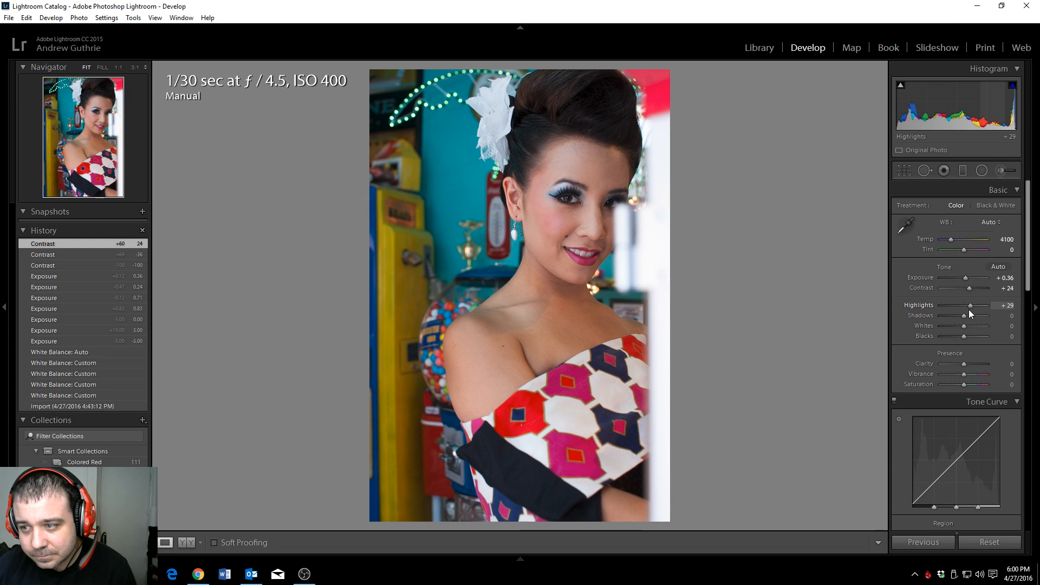
{"action": "left_click_drag", "start_coordinate": [968, 310], "coordinate": [970, 309]}
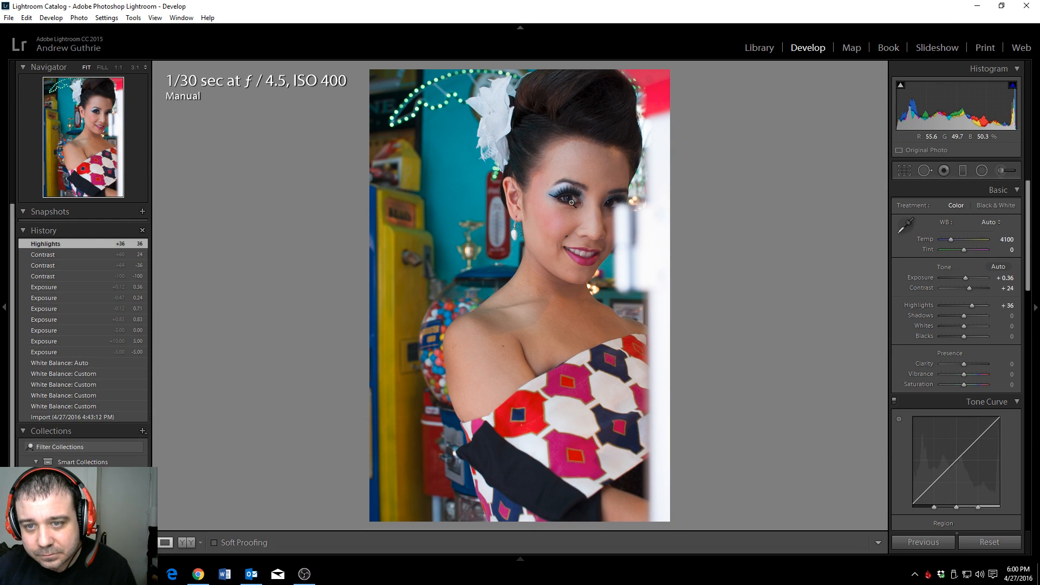
{"action": "left_click", "coordinate": [568, 200]}
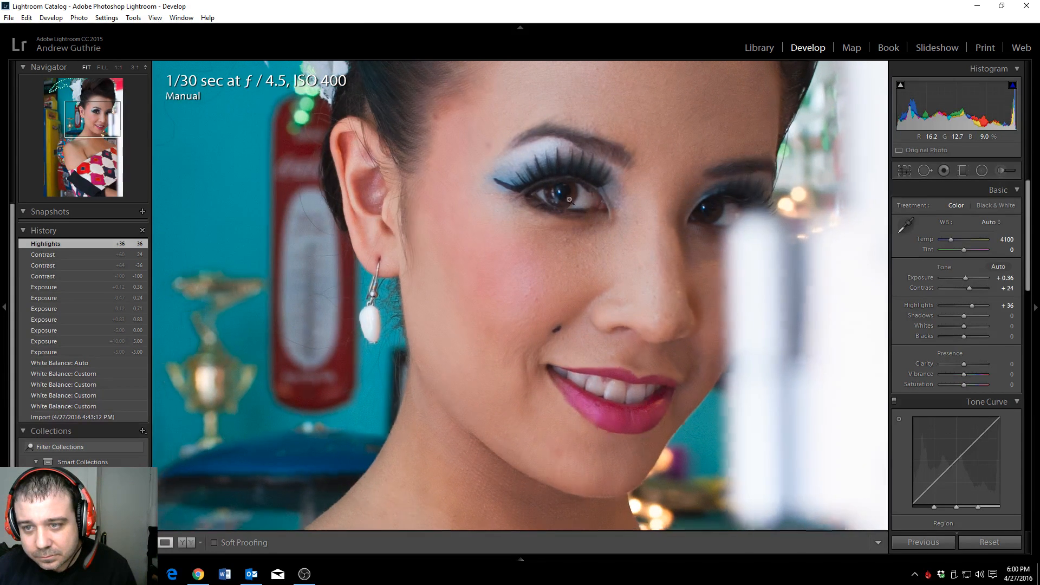
{"action": "left_click", "coordinate": [778, 315]}
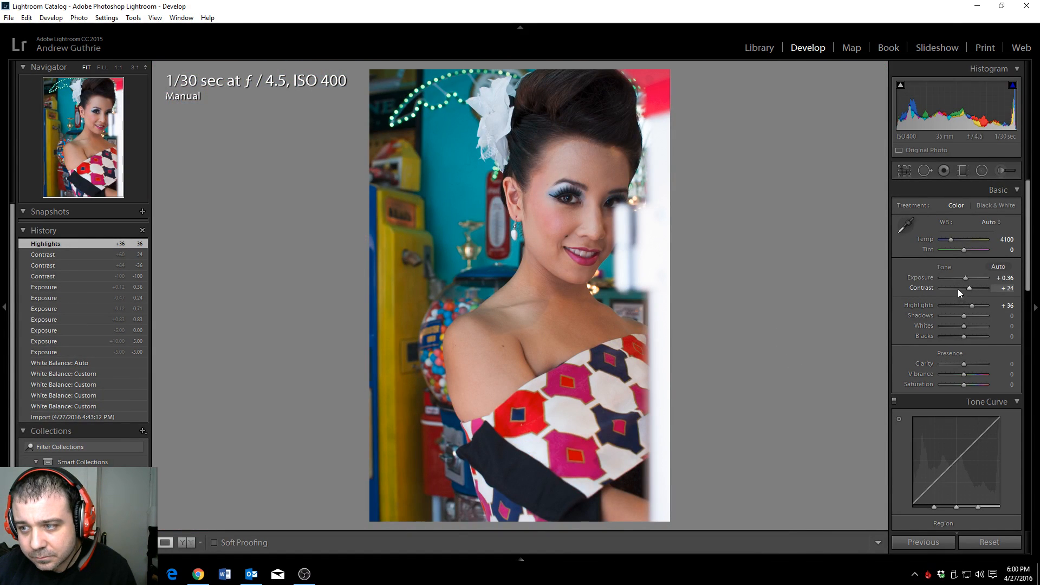
{"action": "mouse_move", "coordinate": [970, 288]}
{"action": "left_mouse_down"}
{"action": "mouse_move", "coordinate": [970, 305]}
{"action": "mouse_move", "coordinate": [1012, 309]}
{"action": "mouse_move", "coordinate": [970, 306]}
{"action": "left_mouse_up"}
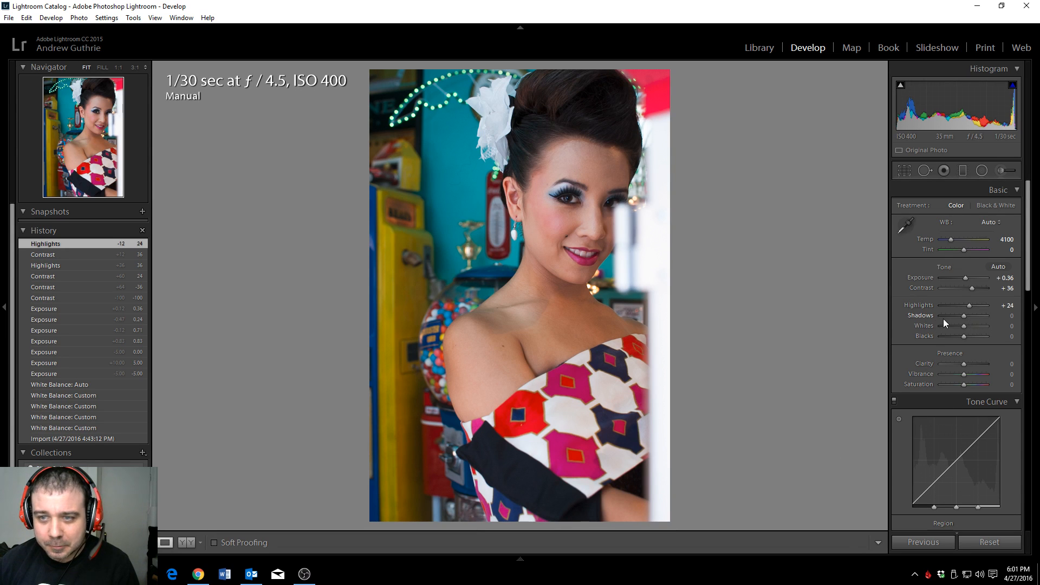
Try darkening the shadows, reset them to 0, and lift them to +43
{"action": "mouse_move", "coordinate": [963, 318]}
{"action": "left_mouse_down"}
{"action": "mouse_move", "coordinate": [973, 320]}
{"action": "mouse_move", "coordinate": [924, 323]}
{"action": "mouse_move", "coordinate": [966, 320]}
{"action": "mouse_move", "coordinate": [937, 316]}
{"action": "mouse_move", "coordinate": [960, 318]}
{"action": "mouse_move", "coordinate": [950, 314]}
{"action": "left_mouse_up"}
{"action": "double_click", "coordinate": [923, 316]}
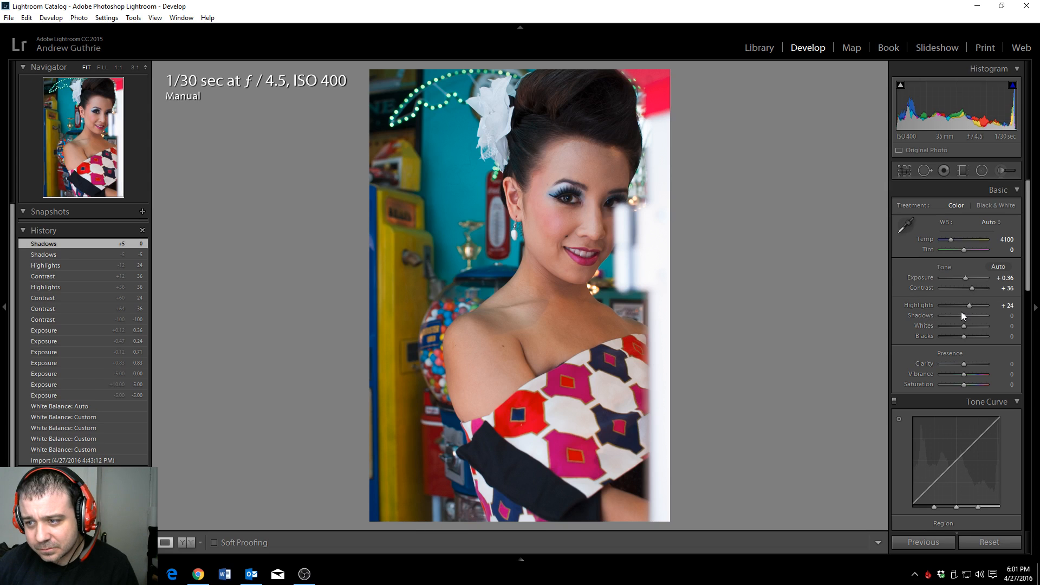
{"action": "left_click_drag", "start_coordinate": [962, 317], "coordinate": [971, 318]}
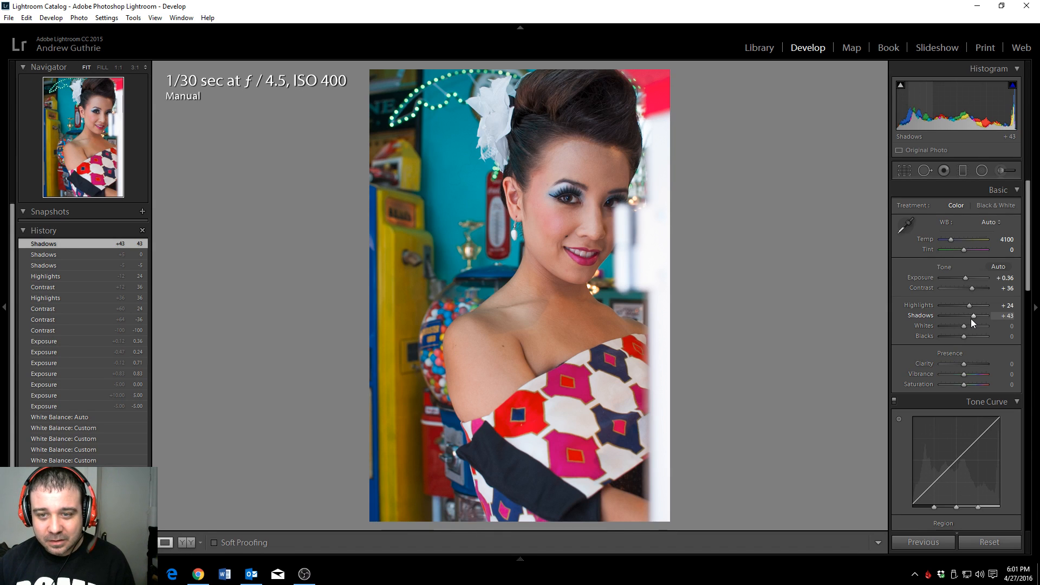
Compare the edit with the original import state in the history, and return to the latest shadows adjustment
{"action": "scroll", "coordinate": [103, 402], "scroll_direction": "down", "scroll_amount": 2}
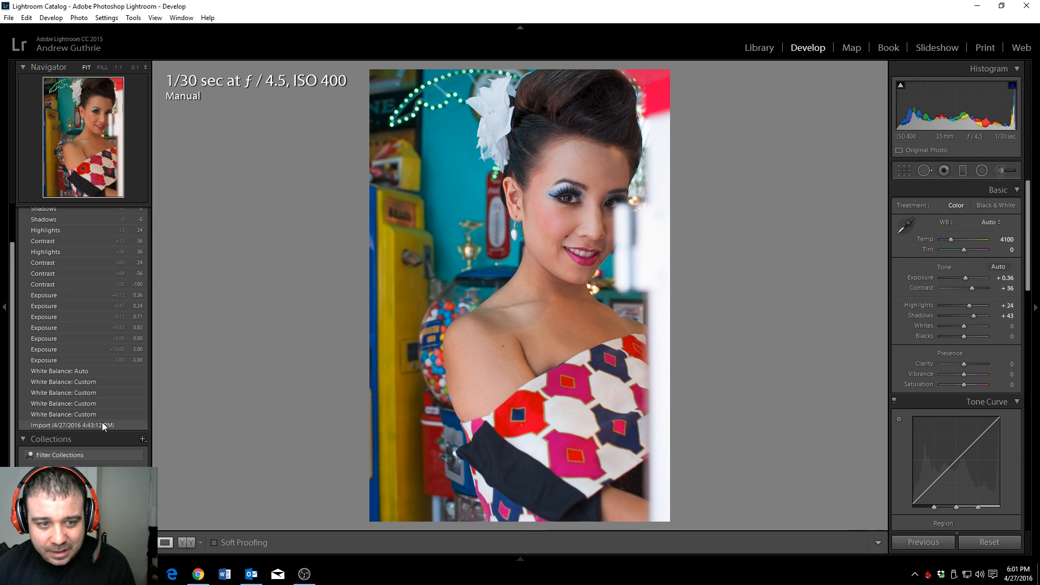
{"action": "left_click", "coordinate": [103, 424]}
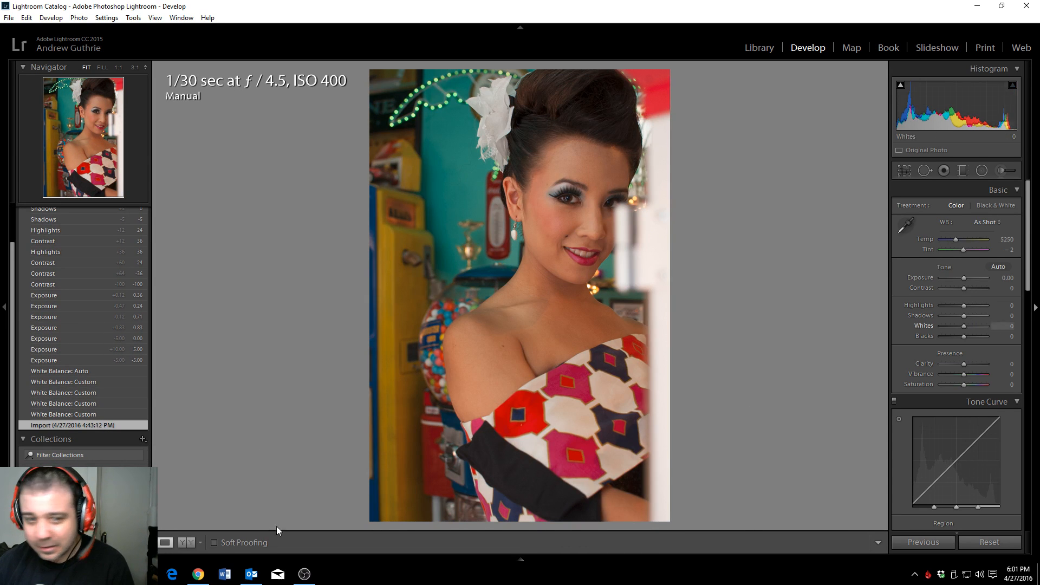
{"action": "scroll", "coordinate": [56, 390], "scroll_direction": "up", "scroll_amount": 2}
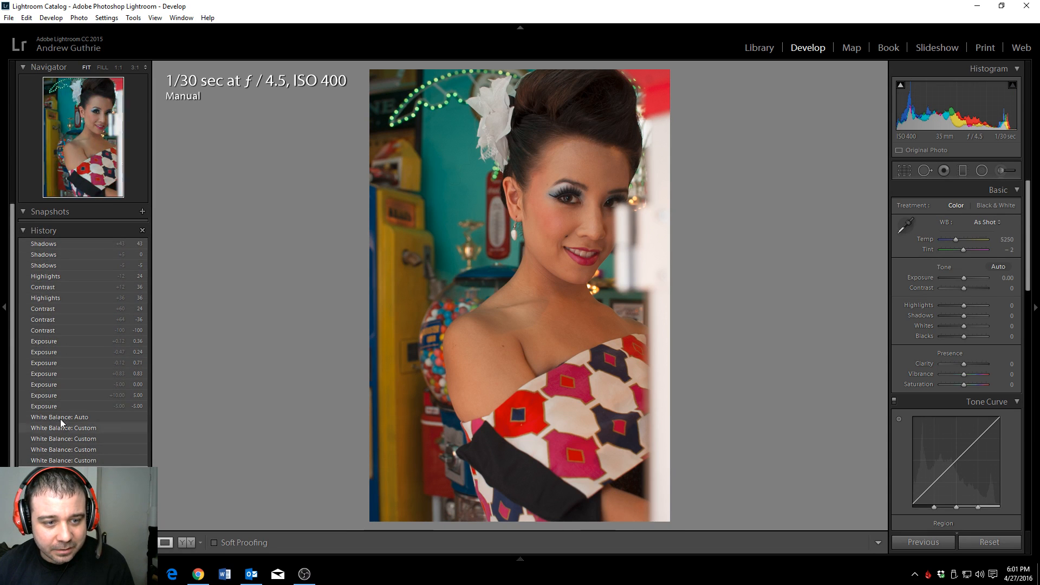
{"action": "left_click", "coordinate": [60, 245]}
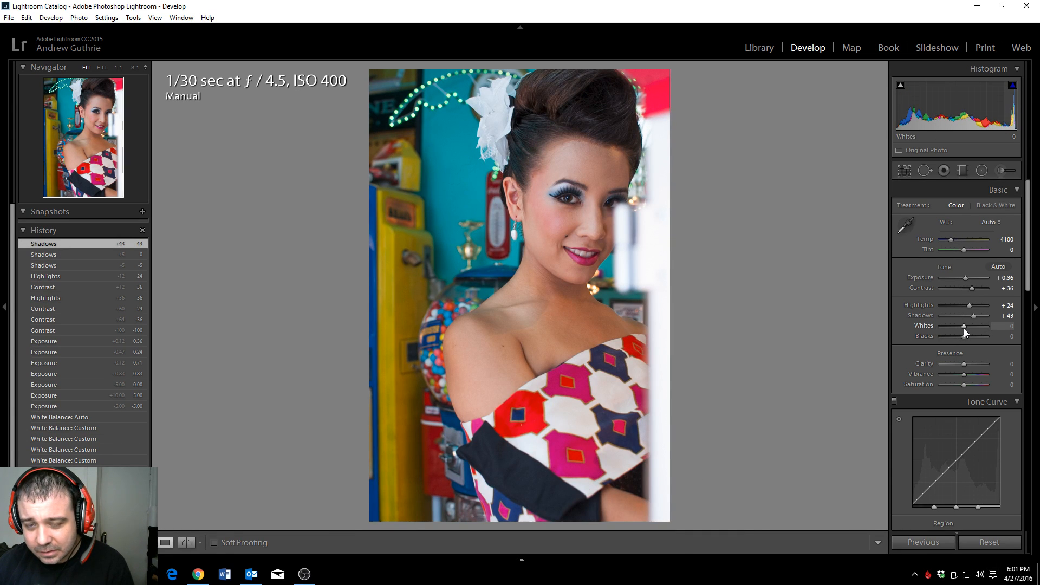
Adjust the whites while checking the face up close, trying +50 and +60 and settling at +43
{"action": "mouse_move", "coordinate": [964, 328]}
{"action": "left_mouse_down"}
{"action": "mouse_move", "coordinate": [927, 335]}
{"action": "mouse_move", "coordinate": [991, 335]}
{"action": "mouse_move", "coordinate": [958, 334]}
{"action": "mouse_move", "coordinate": [975, 338]}
{"action": "left_mouse_up"}
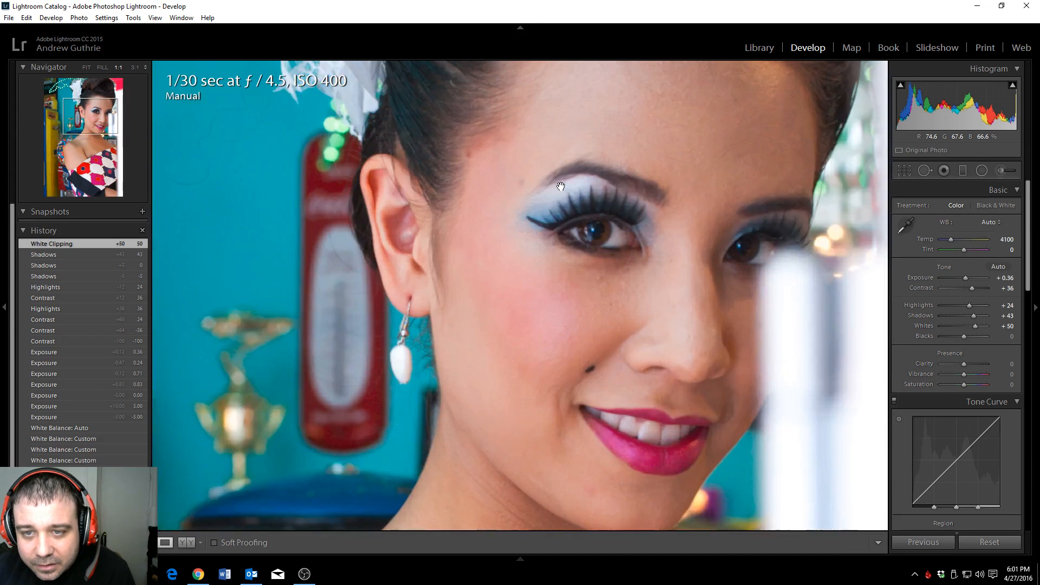
{"action": "left_click", "coordinate": [566, 229]}
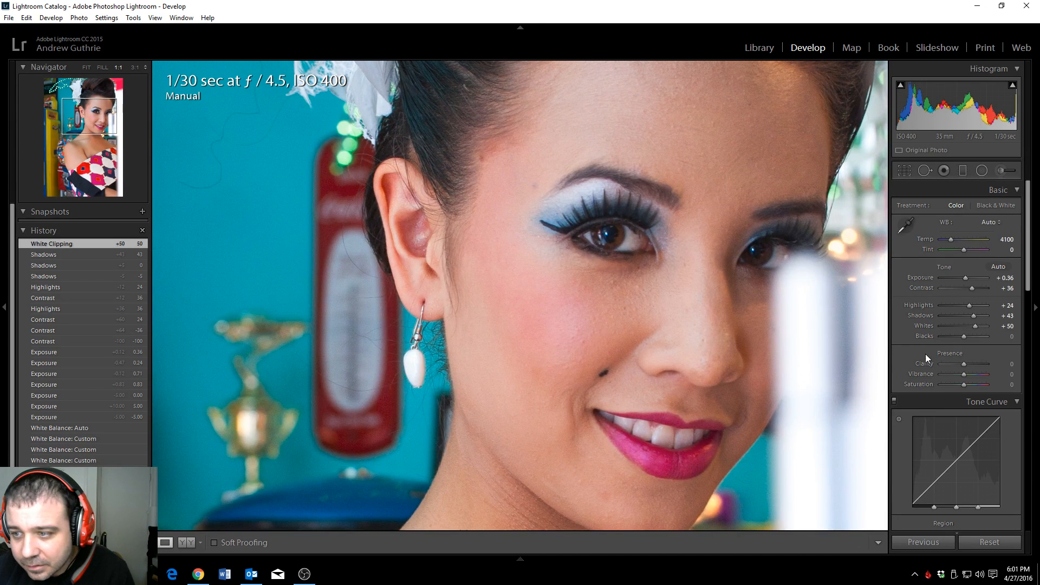
{"action": "left_click_drag", "start_coordinate": [976, 327], "coordinate": [978, 331]}
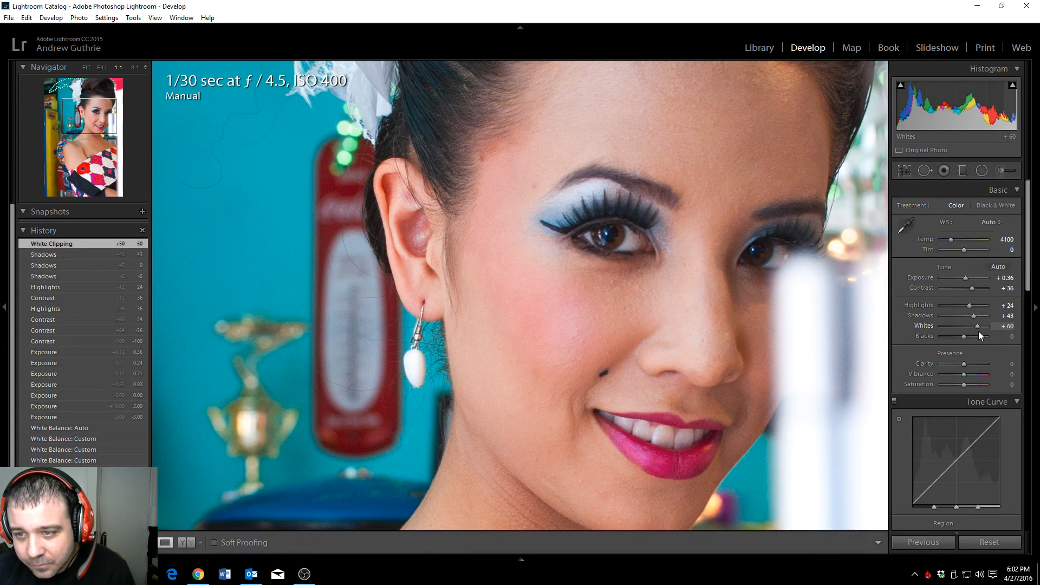
{"action": "left_click_drag", "start_coordinate": [977, 330], "coordinate": [974, 331]}
{"action": "left_click", "coordinate": [643, 268]}
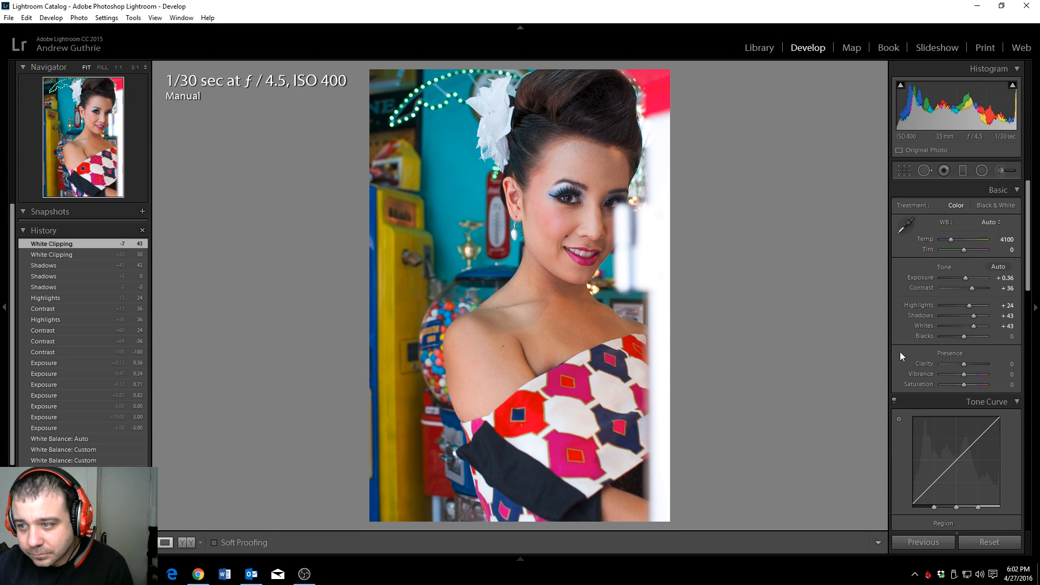
Test the blacks at -100 and +100, settle them at +36, and check the face up close
{"action": "left_click_drag", "start_coordinate": [964, 336], "coordinate": [935, 346]}
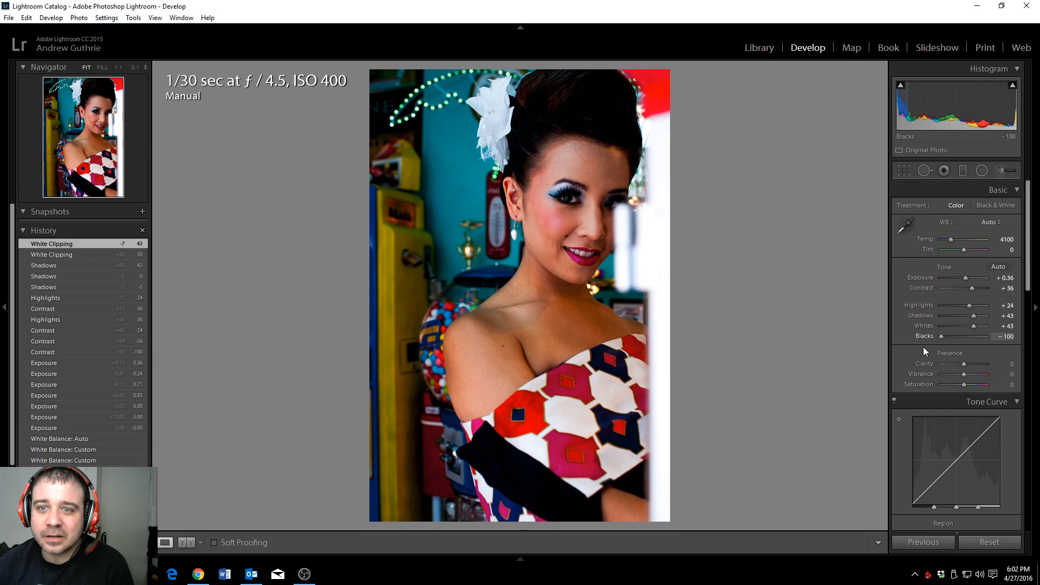
{"action": "left_click_drag", "start_coordinate": [924, 348], "coordinate": [1020, 362]}
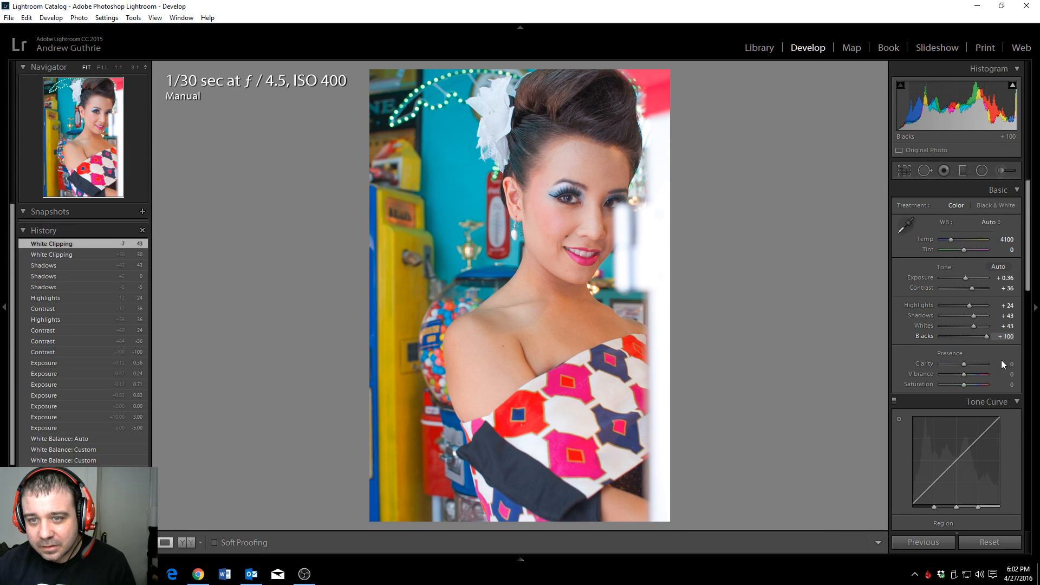
{"action": "left_click_drag", "start_coordinate": [990, 365], "coordinate": [976, 366]}
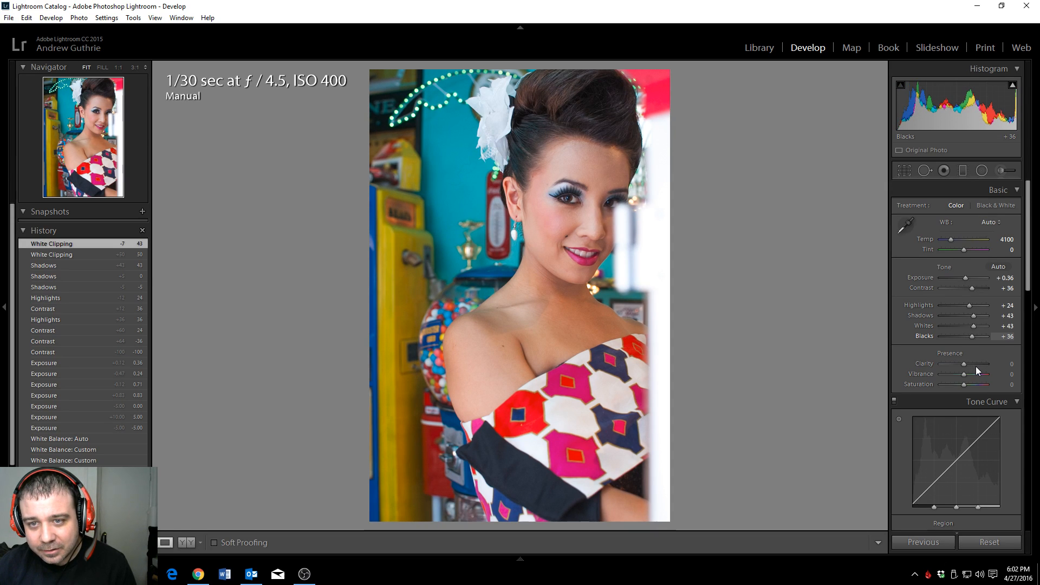
{"action": "left_click_drag", "start_coordinate": [976, 366], "coordinate": [976, 366]}
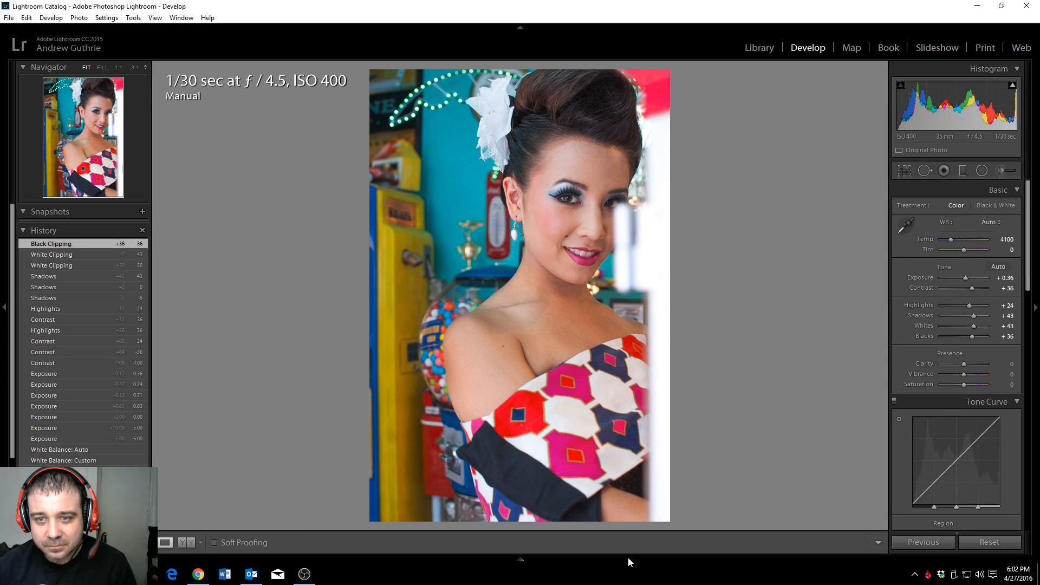
{"action": "left_click", "coordinate": [557, 211]}
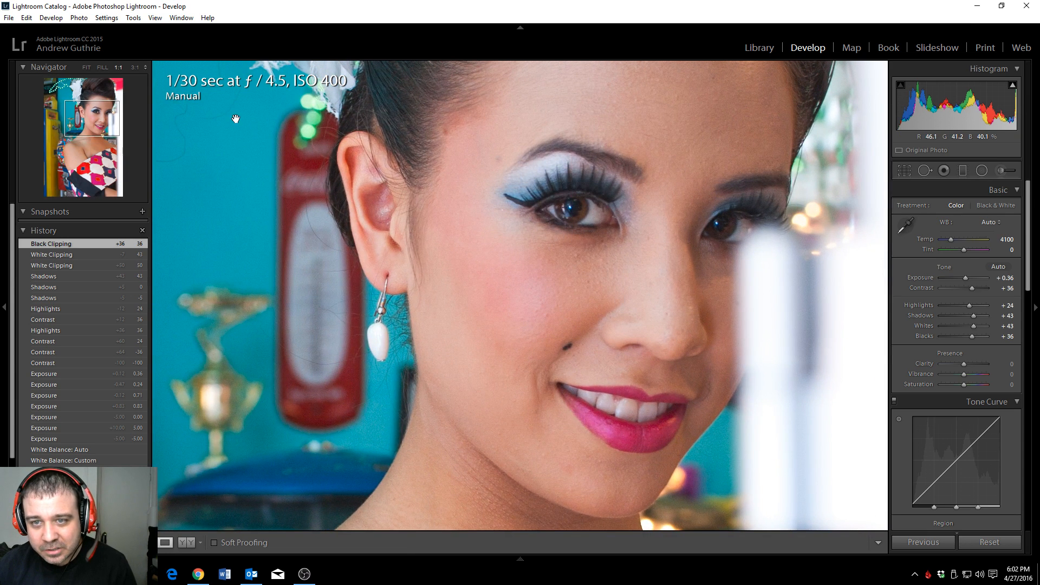
{"action": "left_click", "coordinate": [528, 368]}
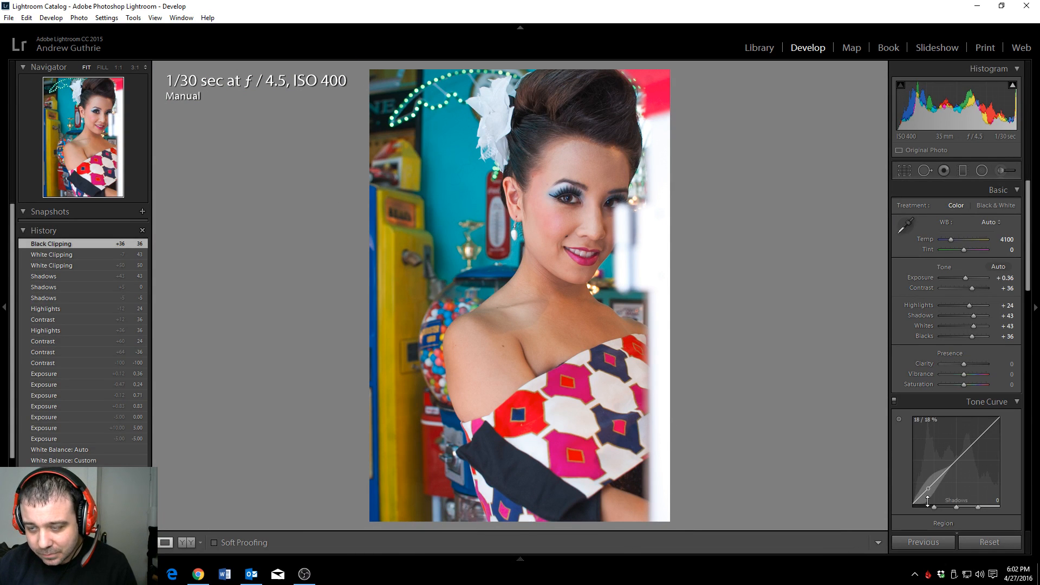
Try the clarity at -100 and +100, and reset it to 0
{"action": "scroll", "coordinate": [959, 397], "scroll_direction": "down", "scroll_amount": 3}
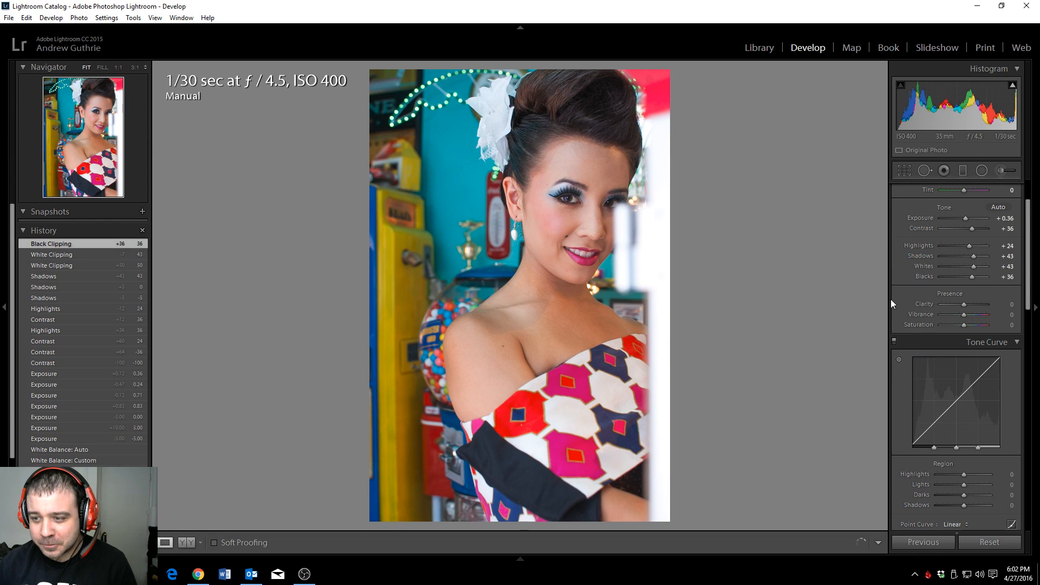
{"action": "scroll", "coordinate": [895, 301], "scroll_direction": "up", "scroll_amount": 1}
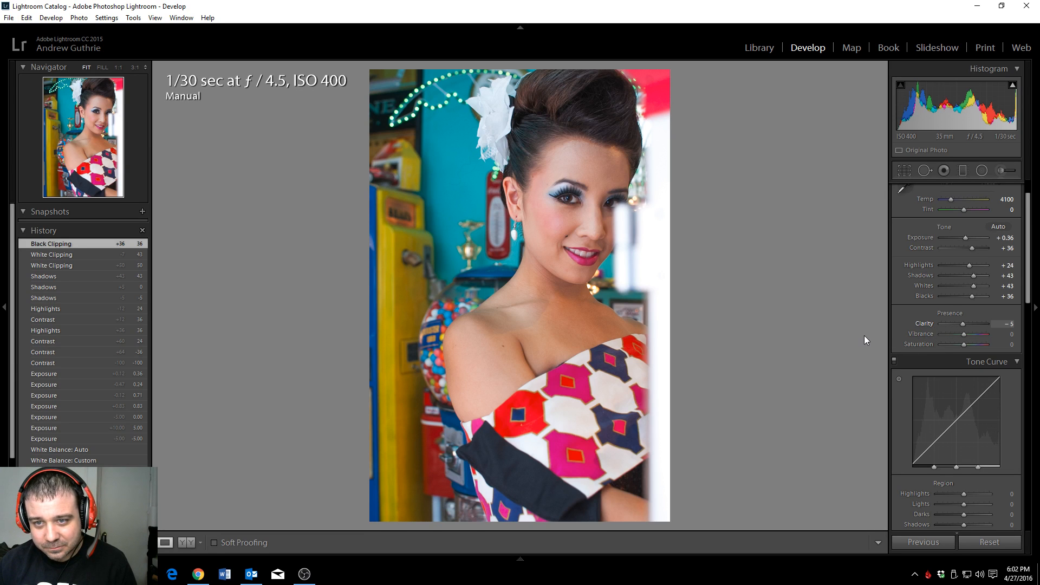
{"action": "left_click_drag", "start_coordinate": [864, 336], "coordinate": [864, 336]}
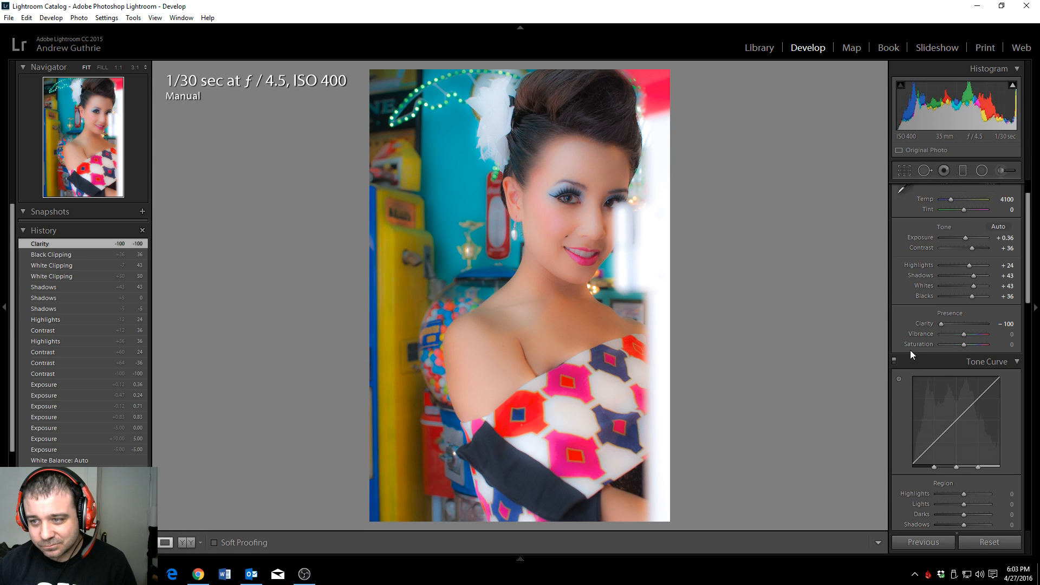
{"action": "left_click_drag", "start_coordinate": [922, 324], "coordinate": [1035, 332]}
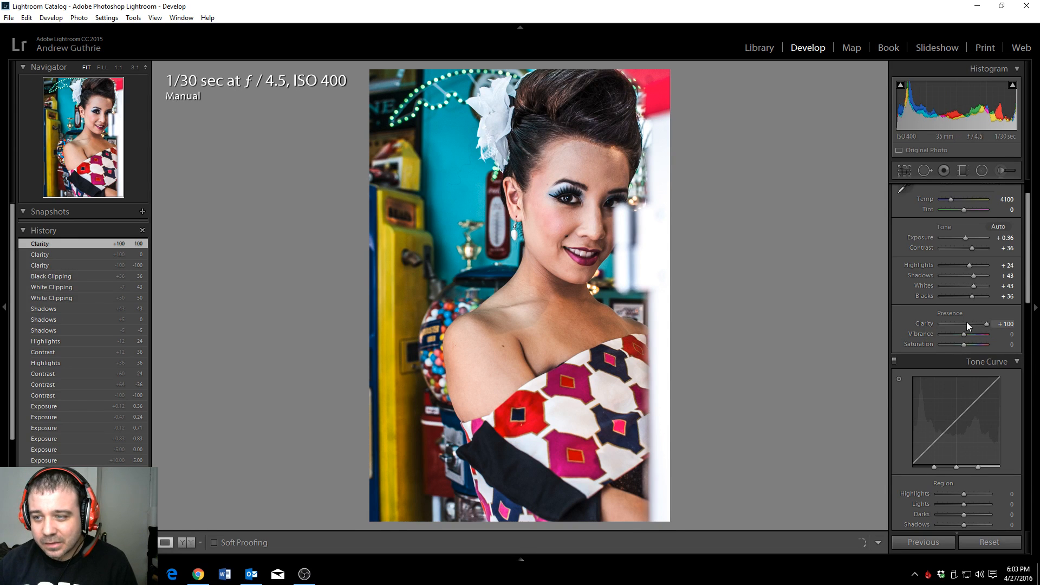
{"action": "double_click", "coordinate": [926, 324]}
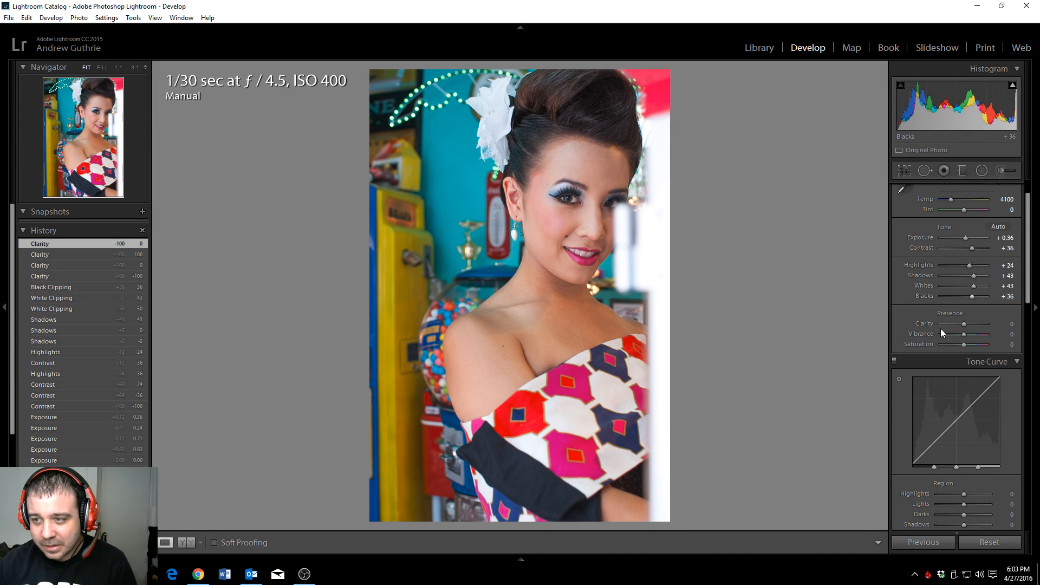
Try the vibrance at -100, +100 and +12, and reset it to 0
{"action": "left_click_drag", "start_coordinate": [964, 336], "coordinate": [926, 343]}
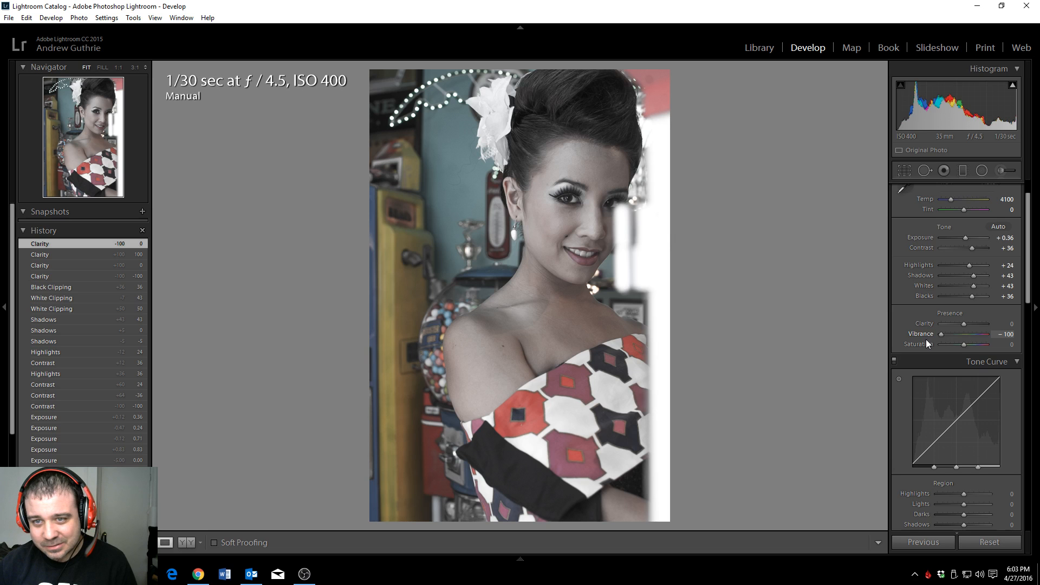
{"action": "left_click_drag", "start_coordinate": [926, 343], "coordinate": [1008, 338]}
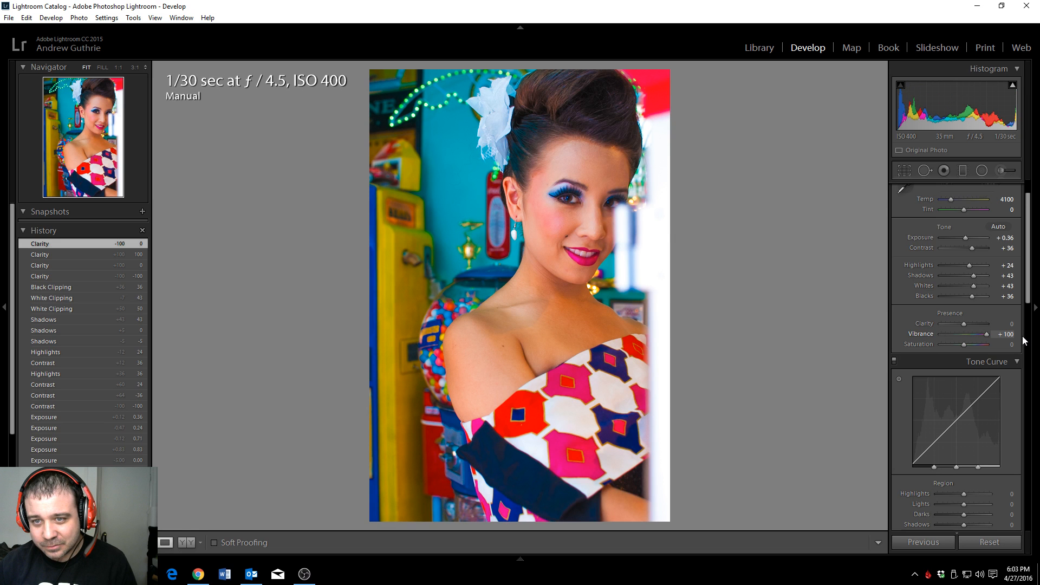
{"action": "left_click_drag", "start_coordinate": [1024, 340], "coordinate": [968, 339]}
{"action": "double_click", "coordinate": [924, 331]}
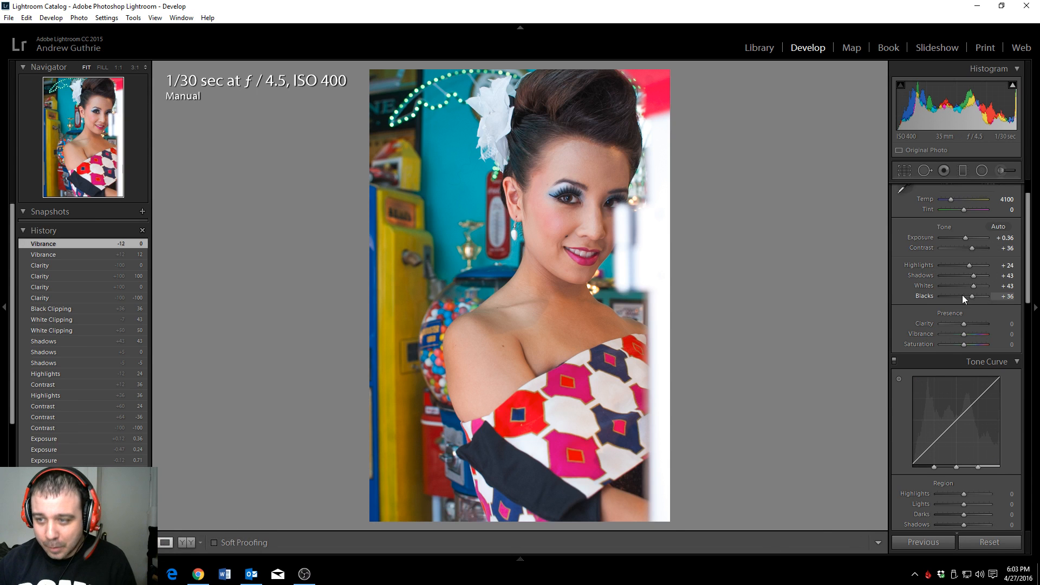
Inspect the face at 1:1 zoom, return to the fitted view, and look over the tone curve and HSL saturation settings
{"action": "scroll", "coordinate": [964, 419], "scroll_direction": "down", "scroll_amount": 3}
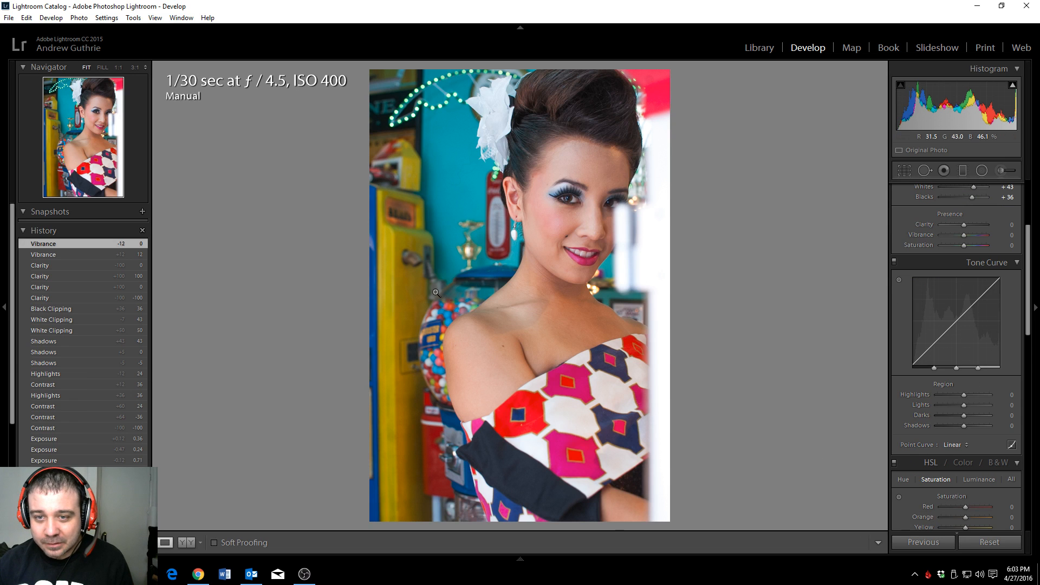
{"action": "left_click", "coordinate": [558, 187]}
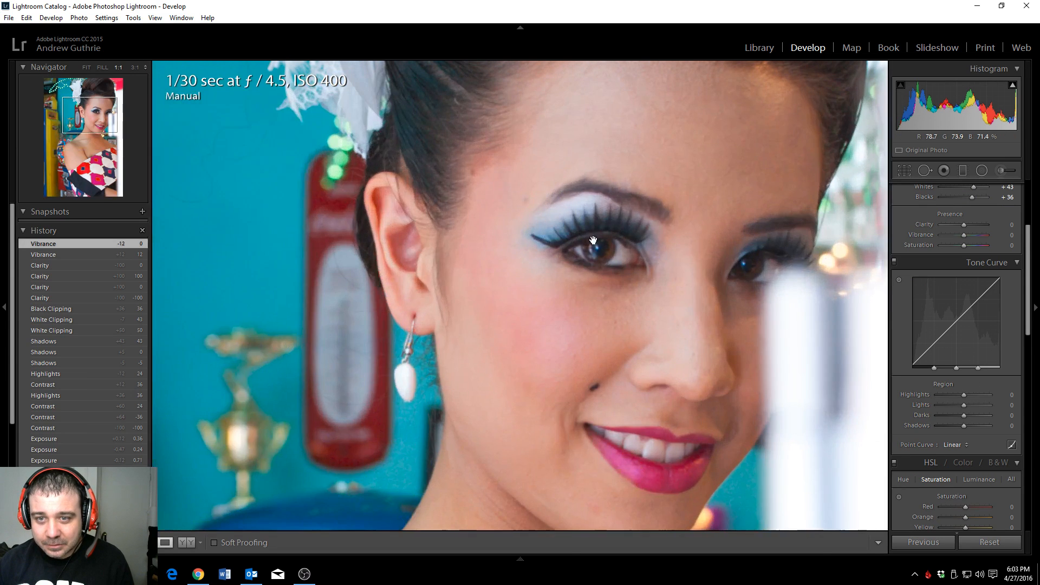
{"action": "left_click", "coordinate": [618, 236]}
{"action": "left_click", "coordinate": [618, 236]}
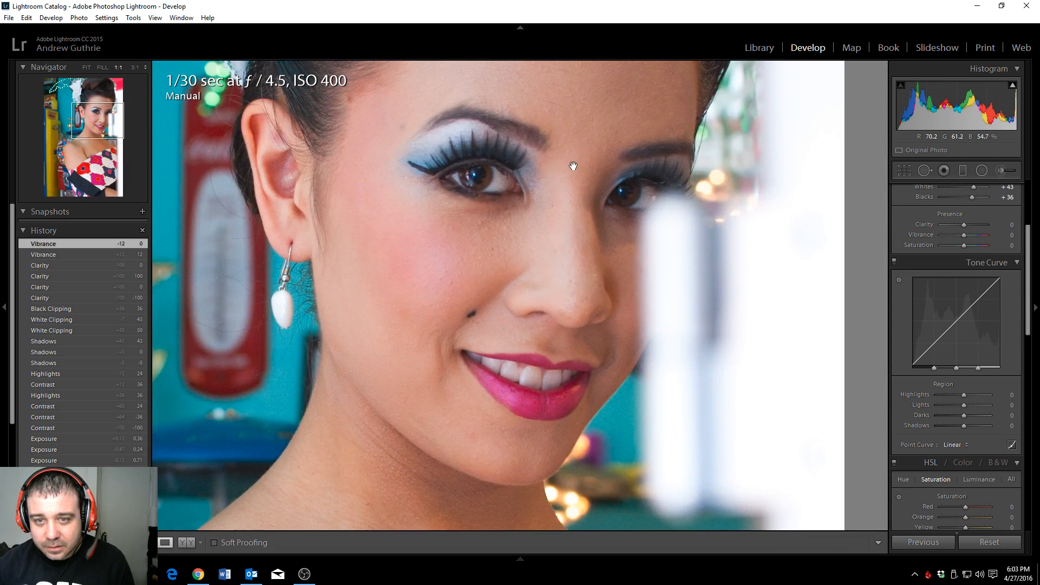
{"action": "left_click", "coordinate": [573, 165]}
{"action": "left_click", "coordinate": [566, 196]}
{"action": "left_click", "coordinate": [628, 425]}
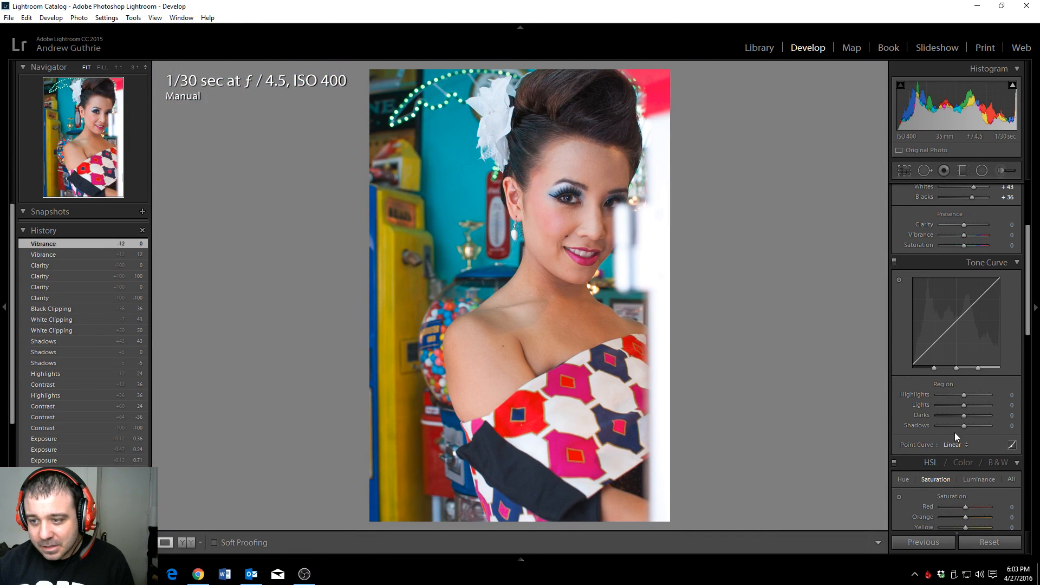
{"action": "scroll", "coordinate": [943, 347], "scroll_direction": "down", "scroll_amount": 1}
{"action": "scroll", "coordinate": [952, 314], "scroll_direction": "down", "scroll_amount": 3}
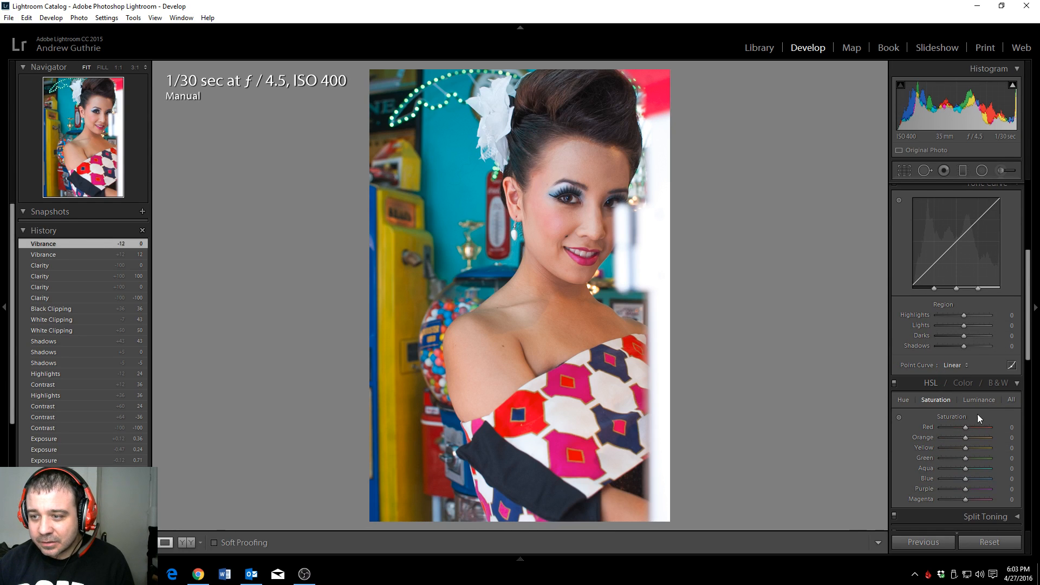
Try the tone curve with darks at +42 and lights at -53, and revert the photo to the latest Black Clipping history state
{"action": "left_click", "coordinate": [948, 366]}
{"action": "left_click", "coordinate": [955, 367]}
{"action": "left_click", "coordinate": [954, 366]}
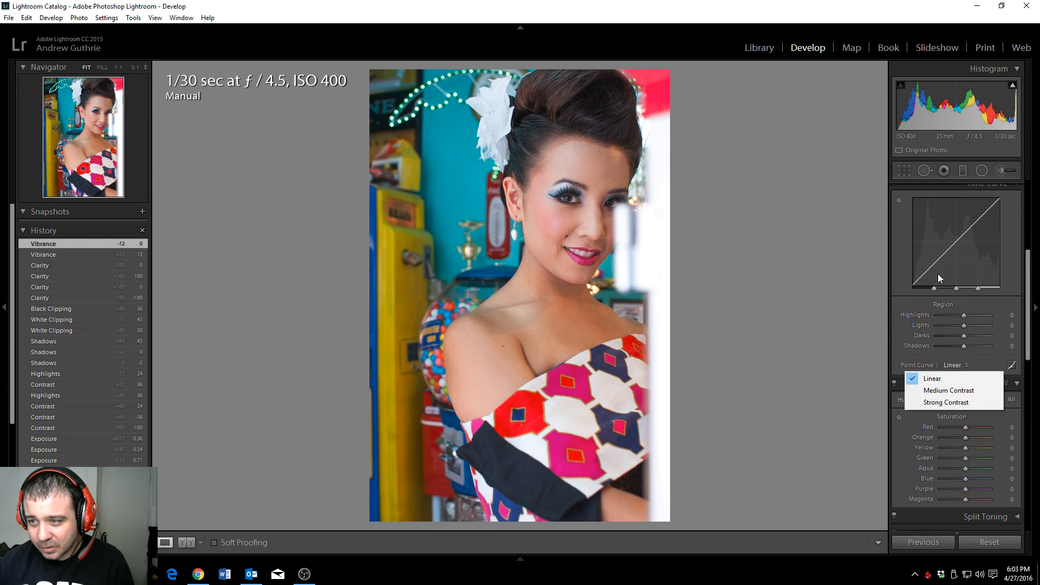
{"action": "left_click_drag", "start_coordinate": [951, 246], "coordinate": [973, 230]}
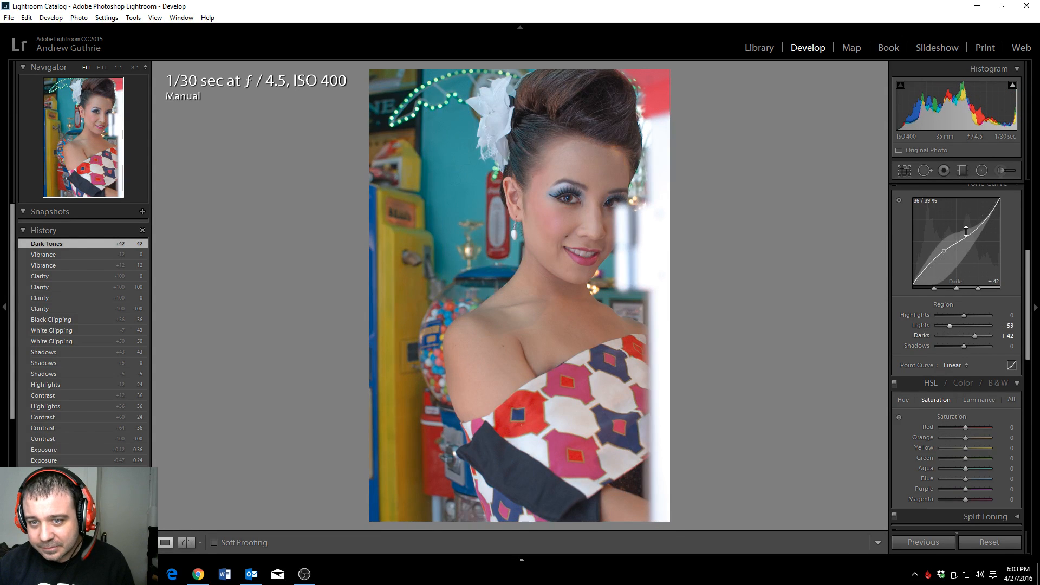
{"action": "left_click", "coordinate": [44, 254]}
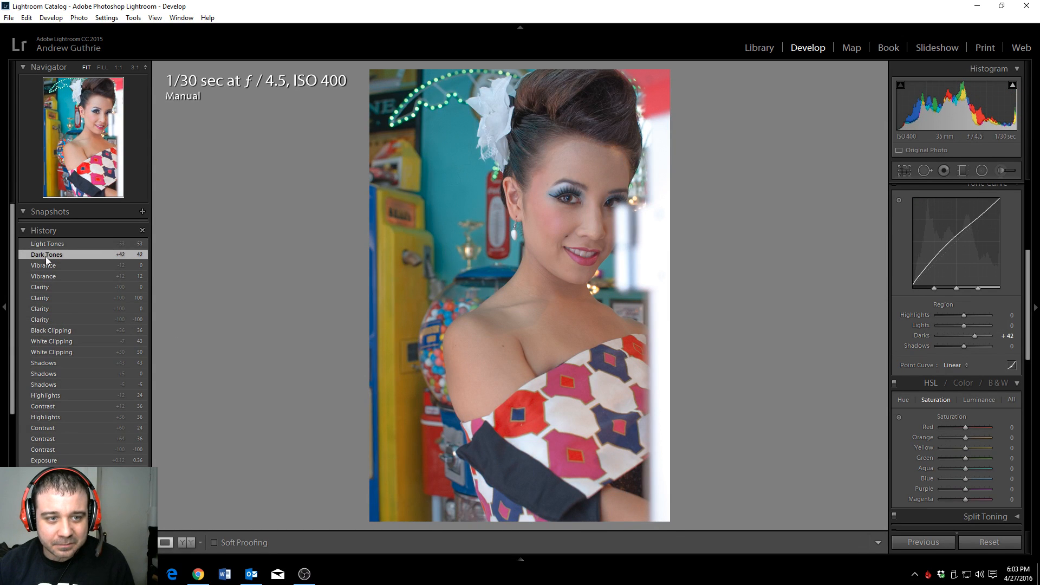
{"action": "left_click", "coordinate": [57, 277]}
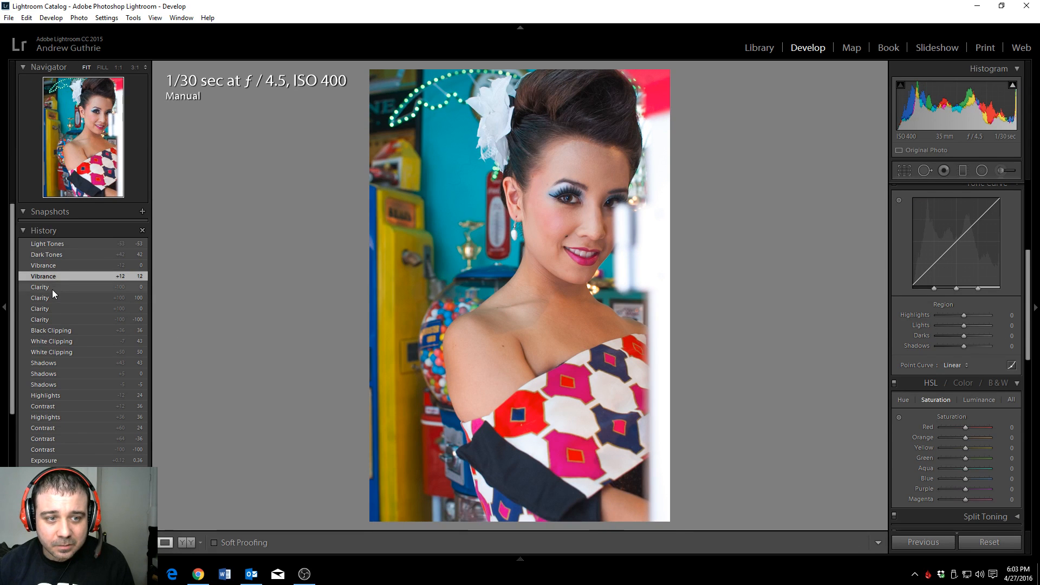
{"action": "left_click", "coordinate": [52, 288]}
{"action": "left_click", "coordinate": [61, 333]}
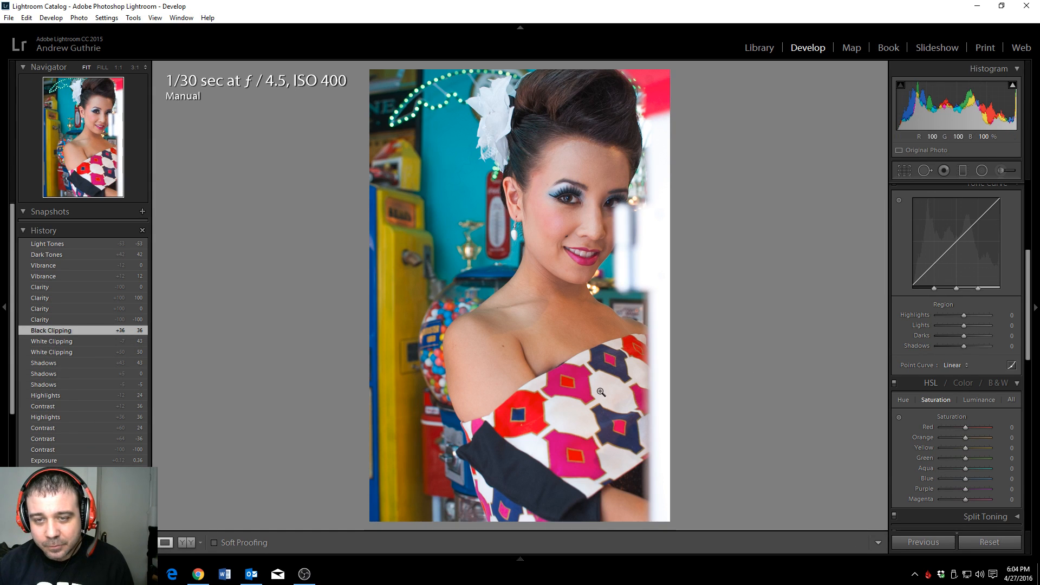
Set the point curve to Medium Contrast, inspect the face at 1:1 zoom, and return to the fitted view
{"action": "left_click", "coordinate": [959, 366]}
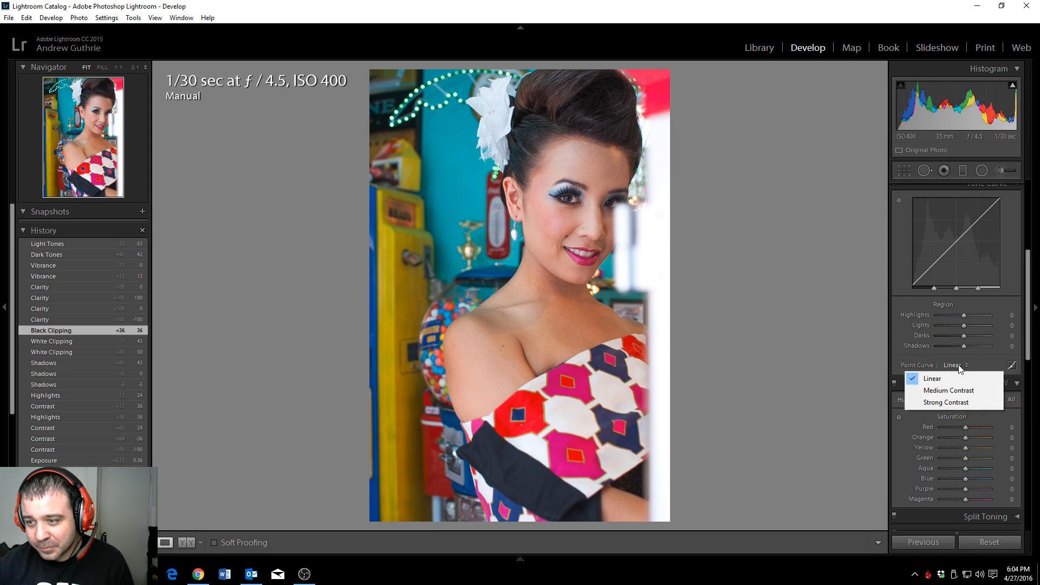
{"action": "left_click", "coordinate": [948, 395]}
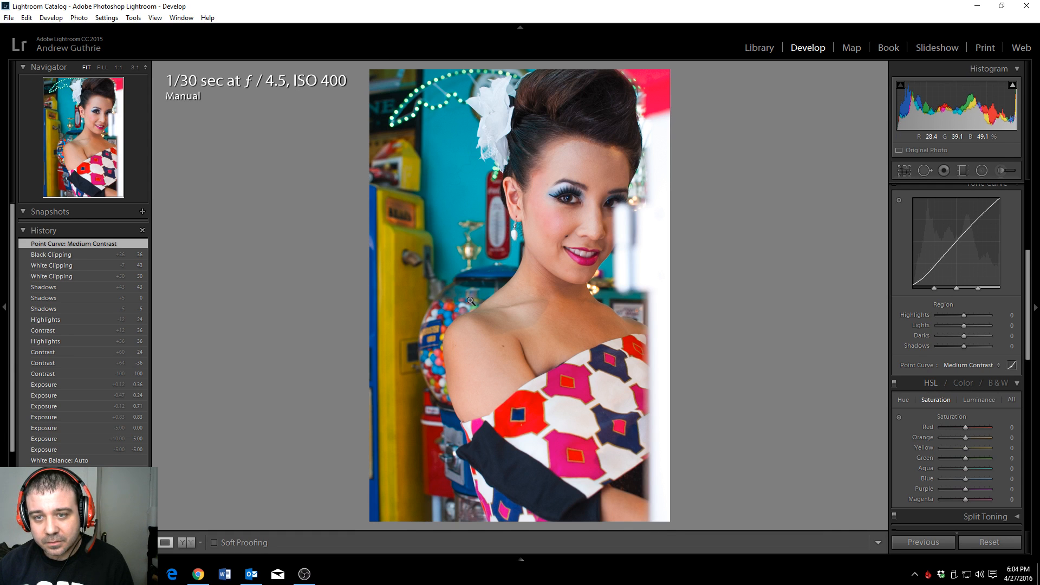
{"action": "left_click", "coordinate": [548, 230]}
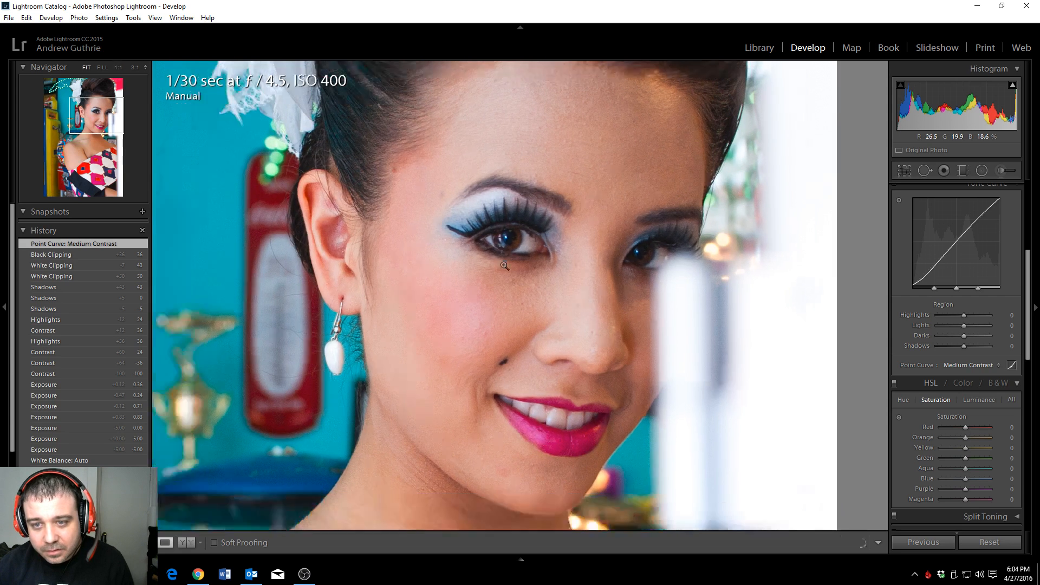
{"action": "left_click", "coordinate": [504, 266]}
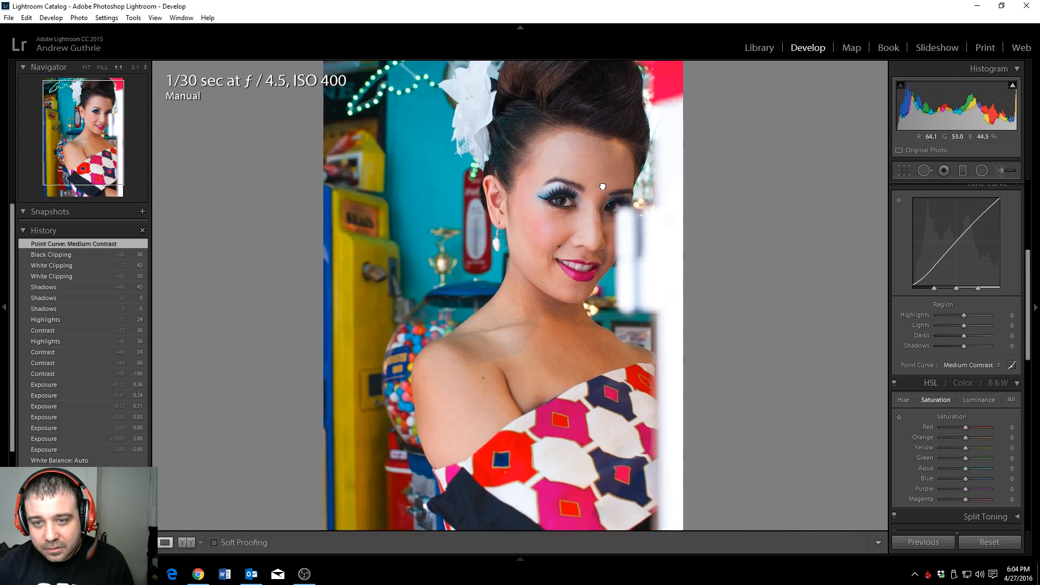
{"action": "left_click", "coordinate": [466, 309]}
{"action": "left_click", "coordinate": [468, 313]}
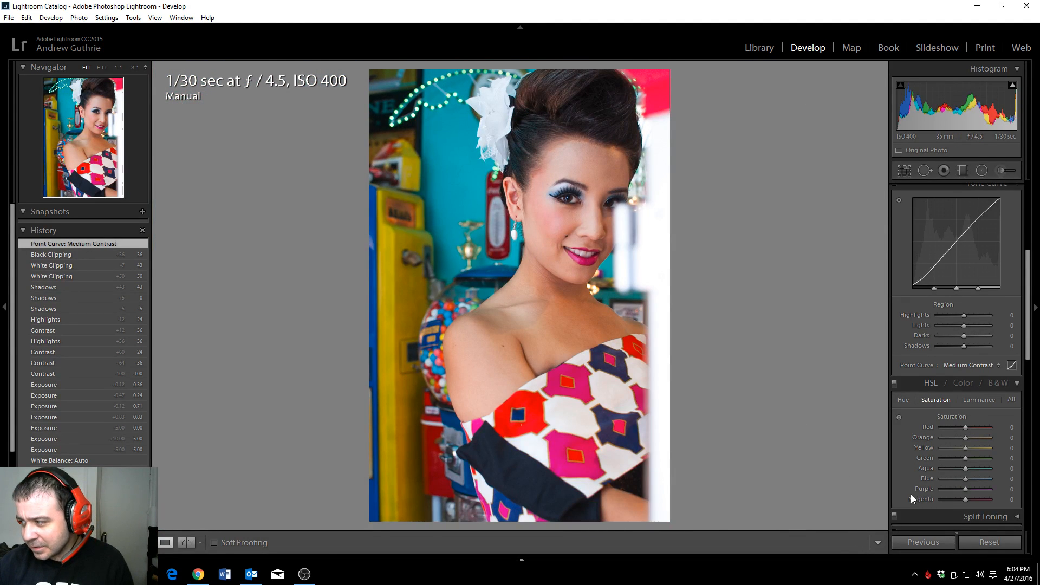
{"action": "left_click", "coordinate": [577, 174]}
{"action": "left_click", "coordinate": [462, 447]}
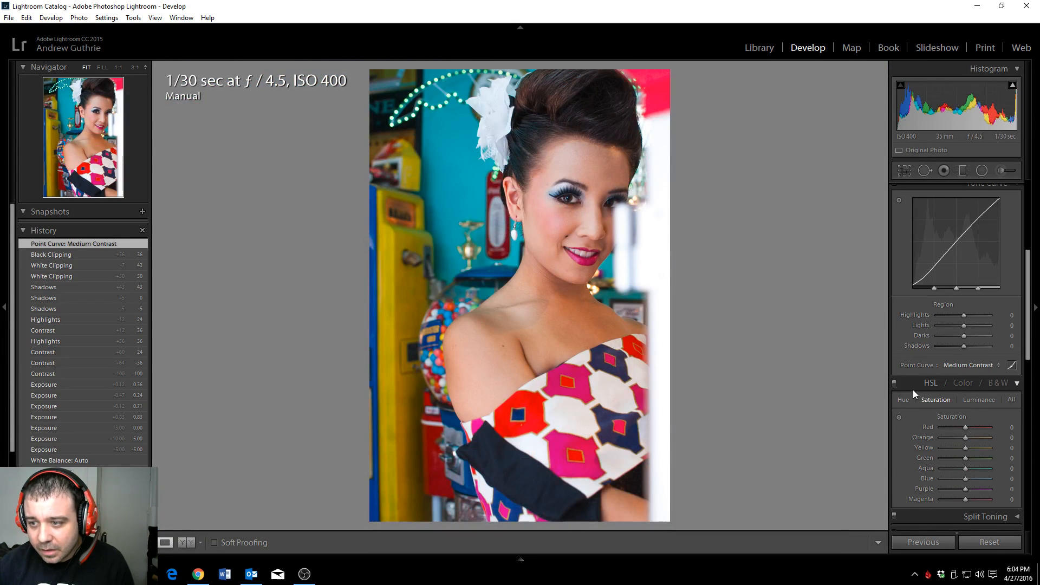
Try the Strong Contrast point curve, check the hair and forehead up close, and switch back to Medium Contrast
{"action": "left_click", "coordinate": [972, 366]}
{"action": "left_click", "coordinate": [952, 402]}
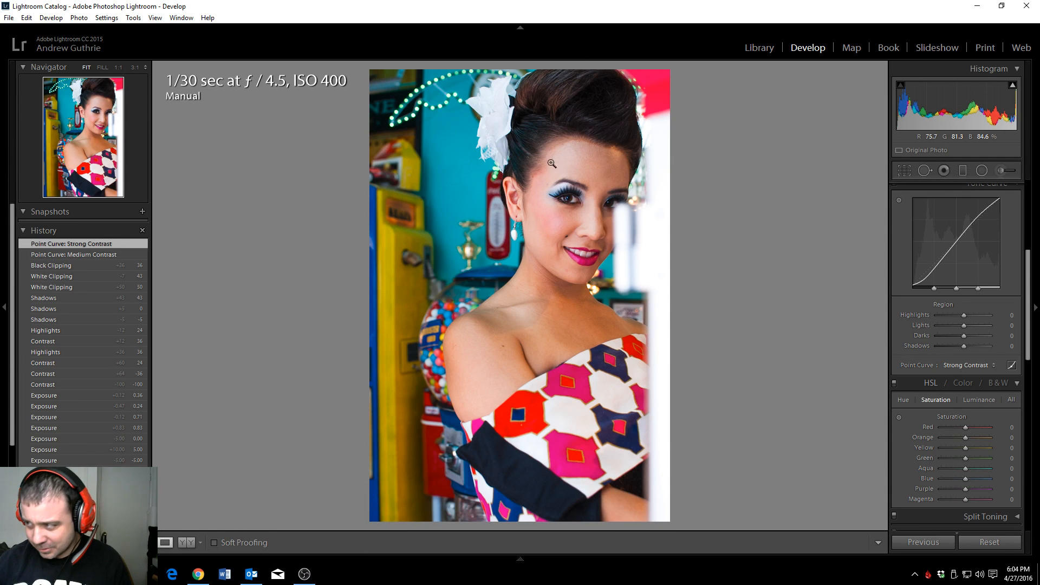
{"action": "left_click", "coordinate": [574, 92]}
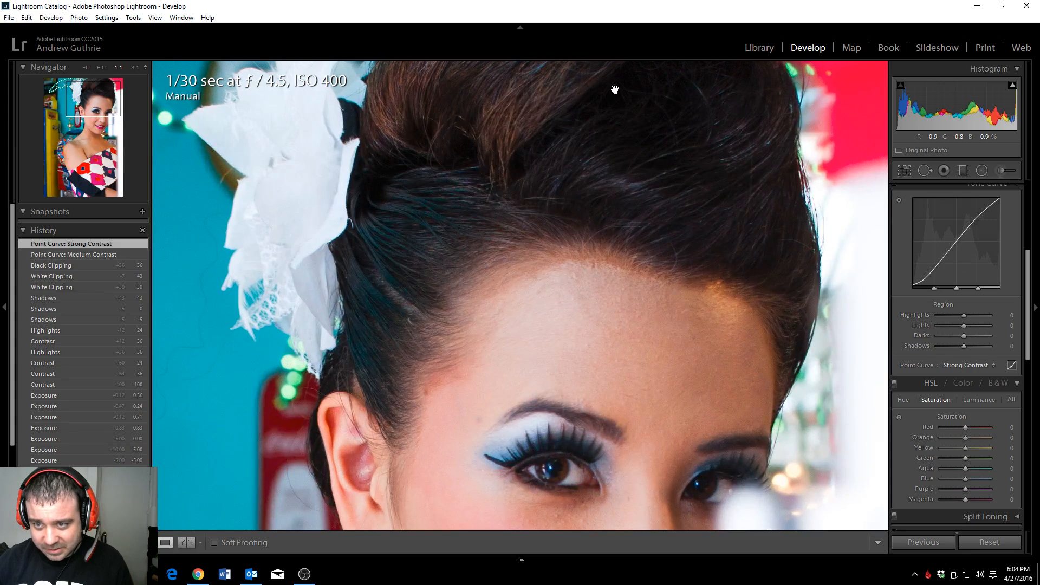
{"action": "left_click", "coordinate": [615, 90]}
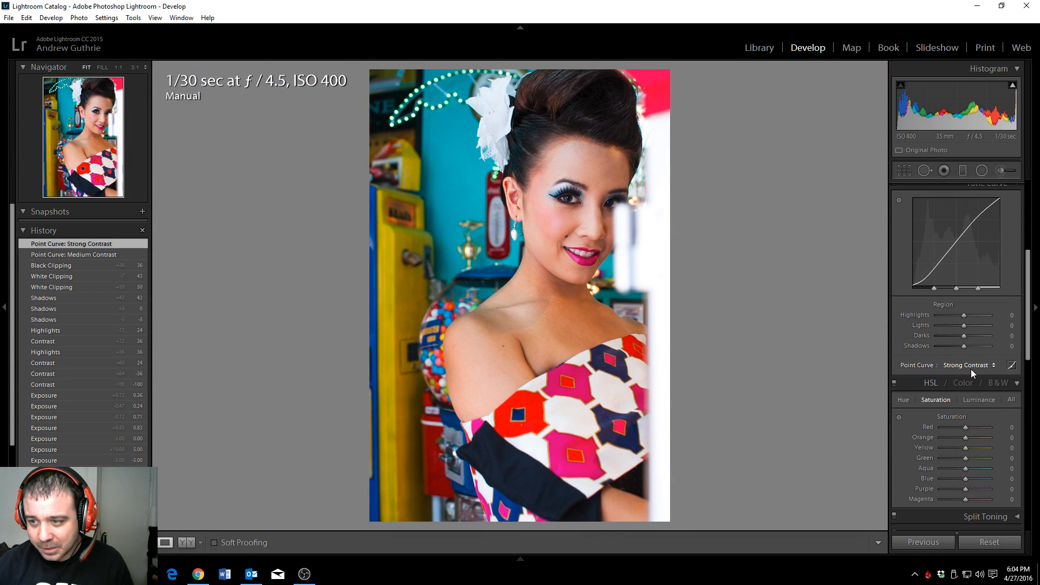
{"action": "left_click", "coordinate": [971, 369]}
{"action": "left_click", "coordinate": [965, 391]}
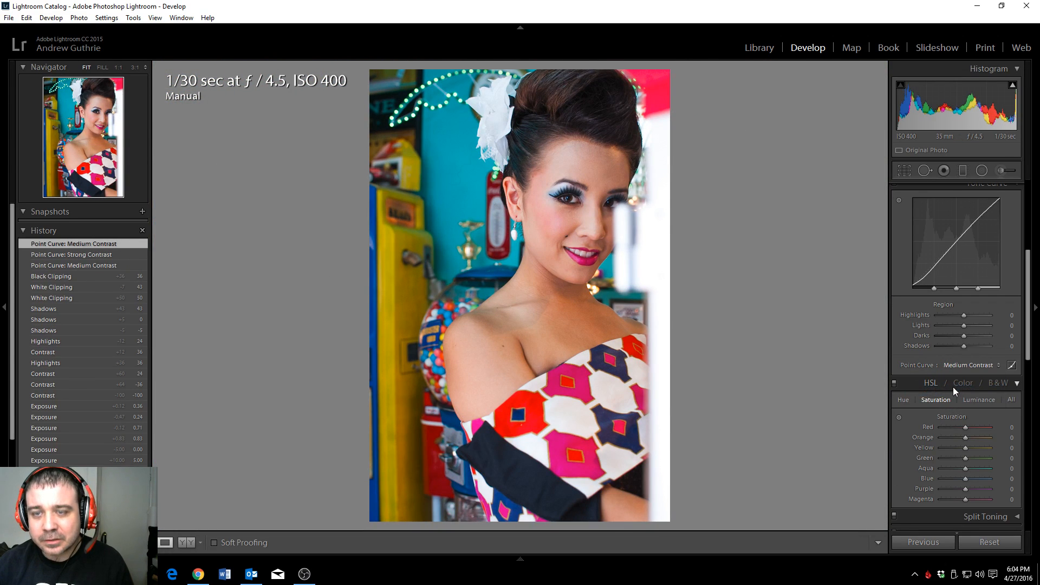
Compare the Linear point curve against Medium Contrast, ending on Medium Contrast
{"action": "left_click", "coordinate": [968, 367]}
{"action": "left_click", "coordinate": [962, 379]}
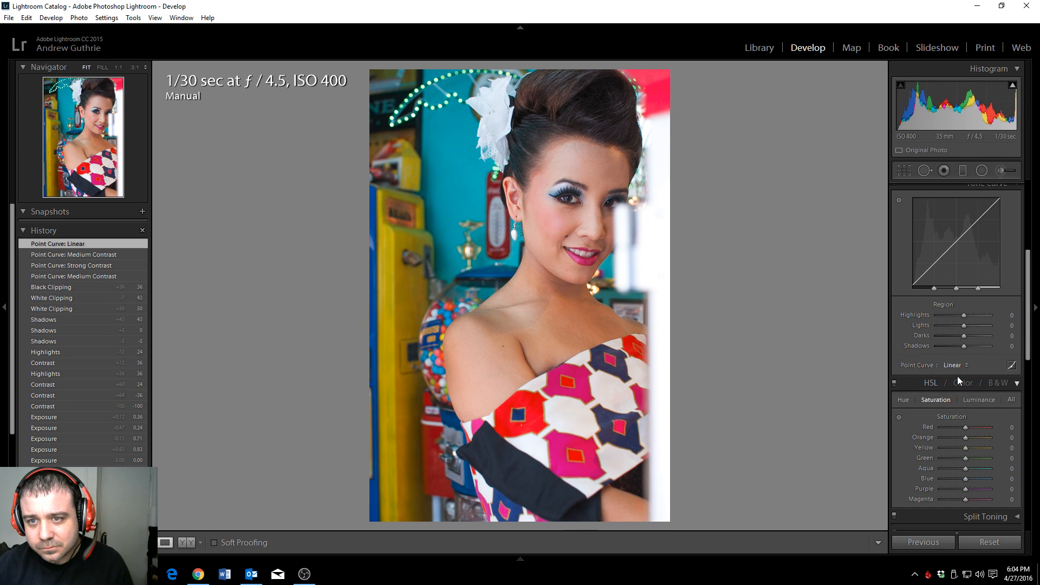
{"action": "left_click", "coordinate": [956, 368]}
{"action": "left_click", "coordinate": [954, 389]}
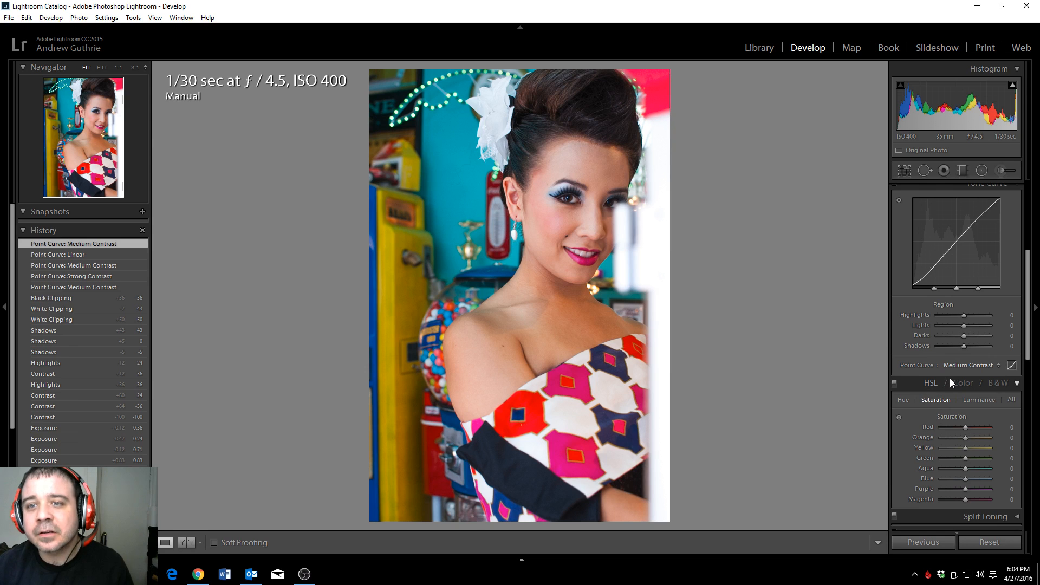
Raise the blacks to +74, check the hair and face up close, and return to the fitted view
{"action": "scroll", "coordinate": [926, 349], "scroll_direction": "up", "scroll_amount": 5}
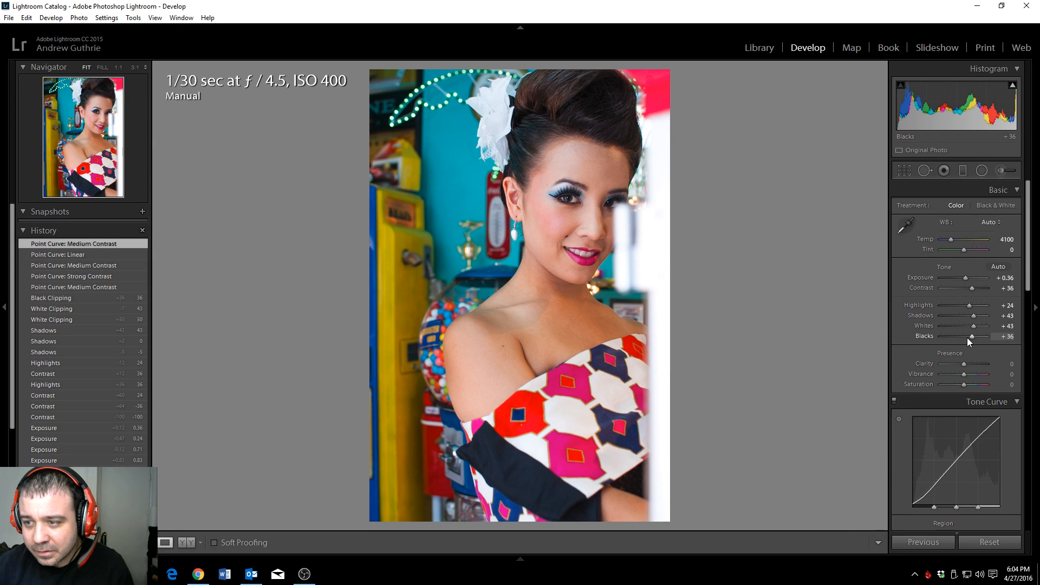
{"action": "left_click_drag", "start_coordinate": [973, 336], "coordinate": [981, 339]}
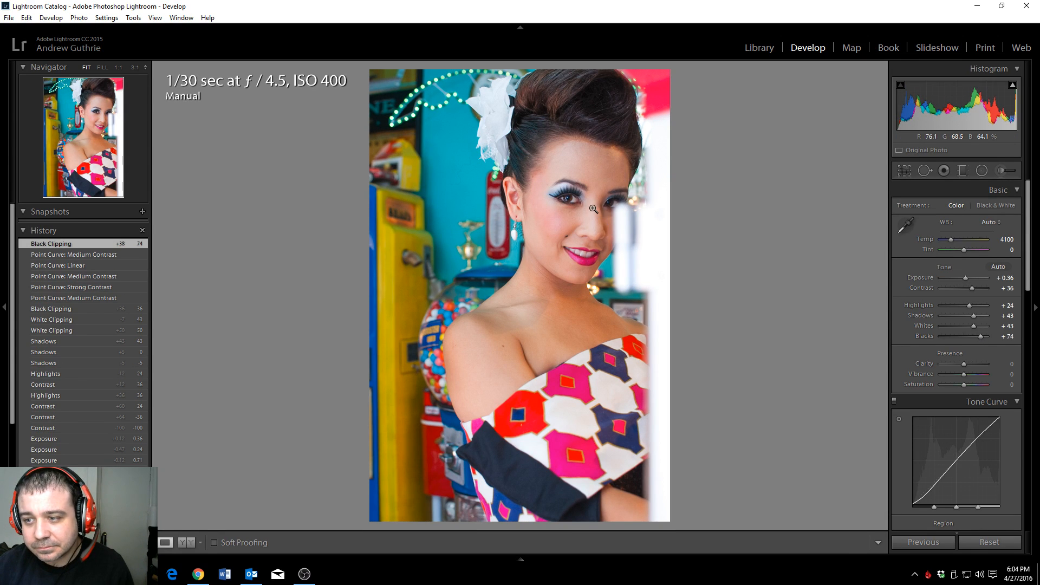
{"action": "left_click", "coordinate": [590, 125]}
{"action": "left_click_drag", "start_coordinate": [583, 107], "coordinate": [619, 222]}
{"action": "left_click", "coordinate": [618, 222]}
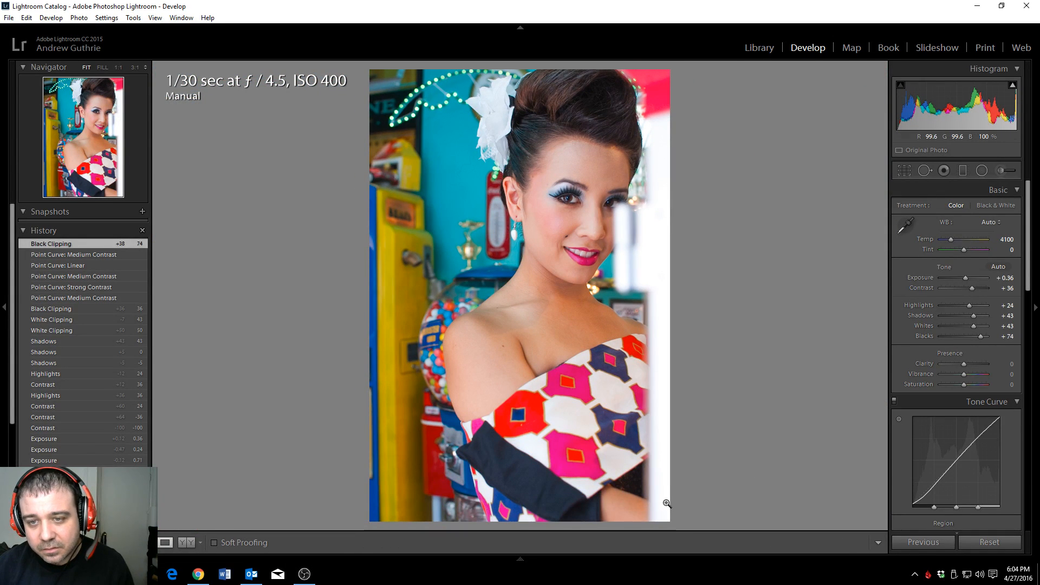
Look over the tone curve, HSL saturation, split toning and detail settings, and return to the basic settings
{"action": "scroll", "coordinate": [994, 463], "scroll_direction": "down", "scroll_amount": 6}
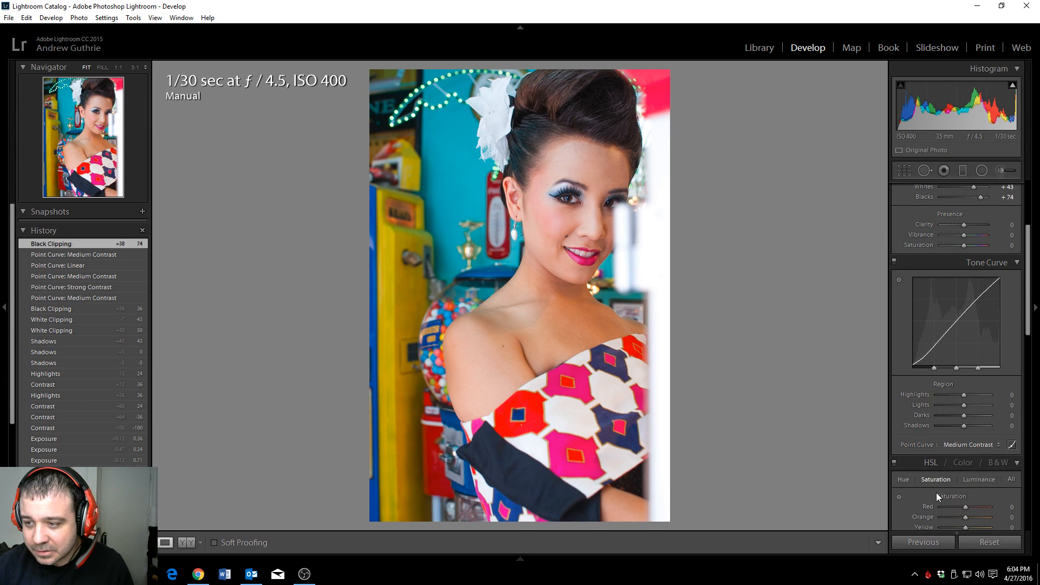
{"action": "scroll", "coordinate": [935, 492], "scroll_direction": "down", "scroll_amount": 2}
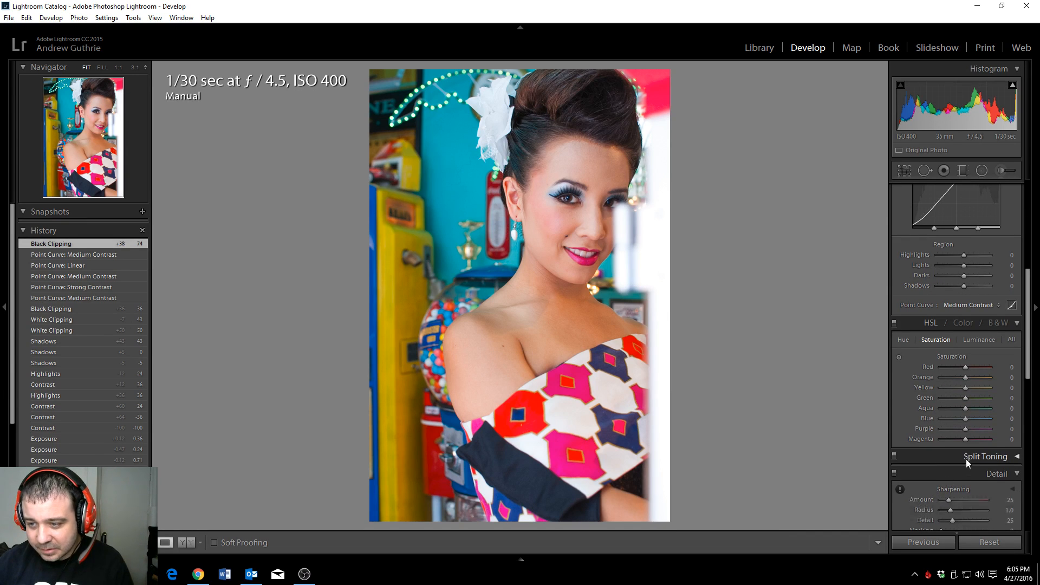
{"action": "scroll", "coordinate": [967, 459], "scroll_direction": "down", "scroll_amount": 2}
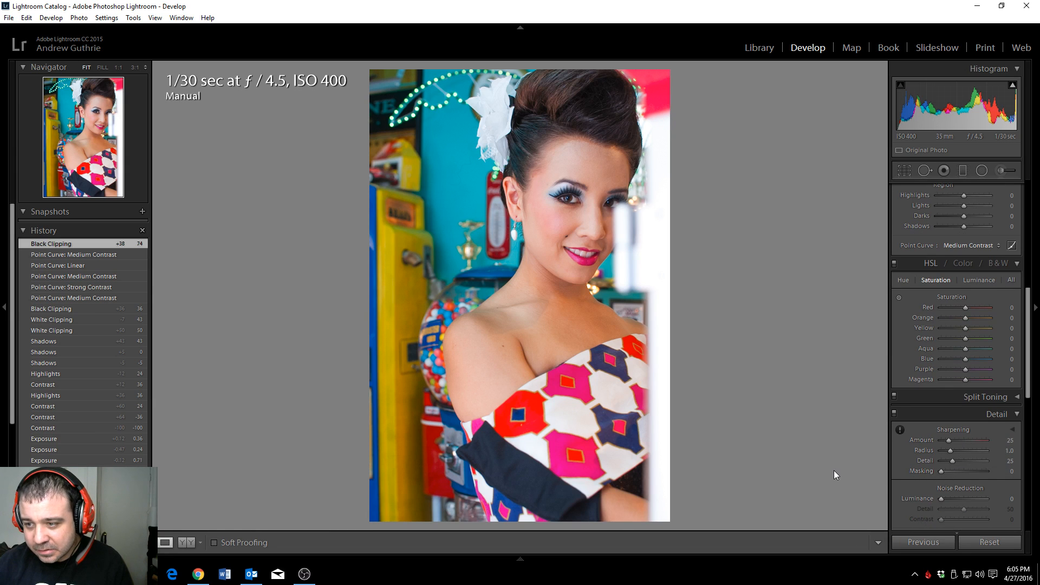
{"action": "scroll", "coordinate": [978, 356], "scroll_direction": "up", "scroll_amount": 1}
{"action": "scroll", "coordinate": [977, 355], "scroll_direction": "up", "scroll_amount": 3}
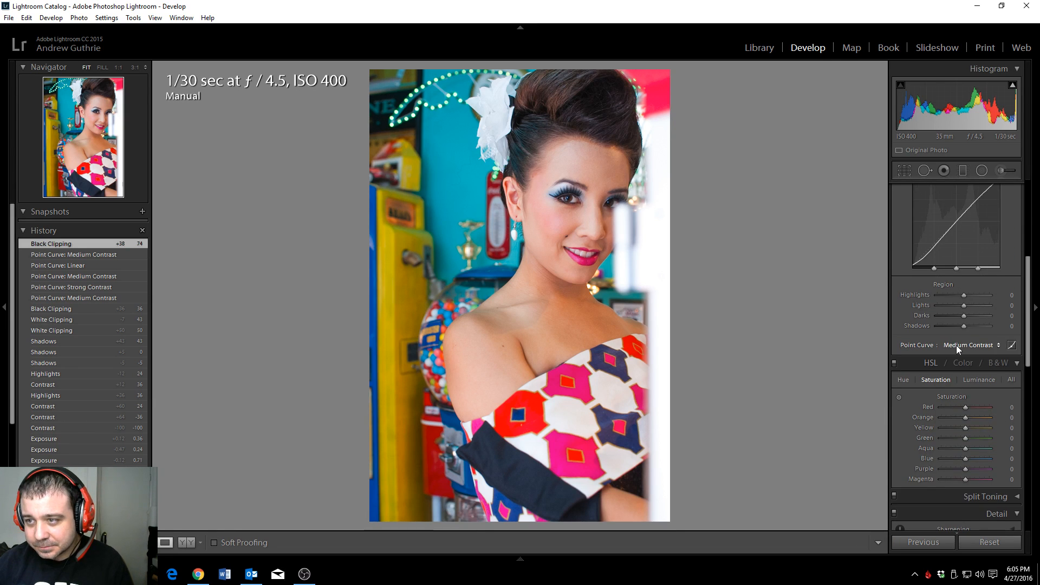
{"action": "scroll", "coordinate": [962, 292], "scroll_direction": "up", "scroll_amount": 2}
{"action": "scroll", "coordinate": [940, 294], "scroll_direction": "up", "scroll_amount": 2}
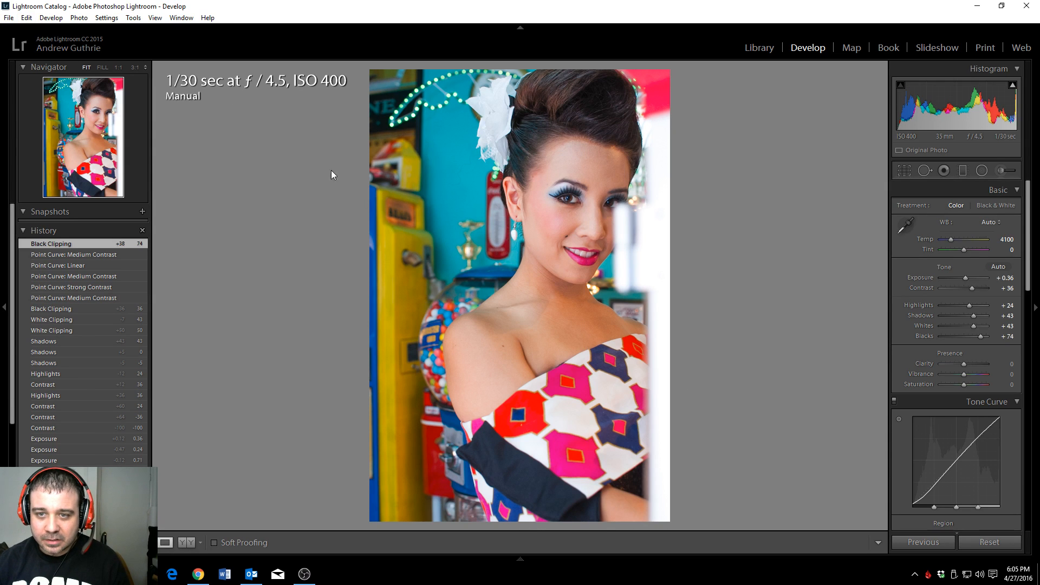
Inspect the eyes, cheek and skin at 1:1 zoom, and return to the fitted view
{"action": "left_click", "coordinate": [579, 206]}
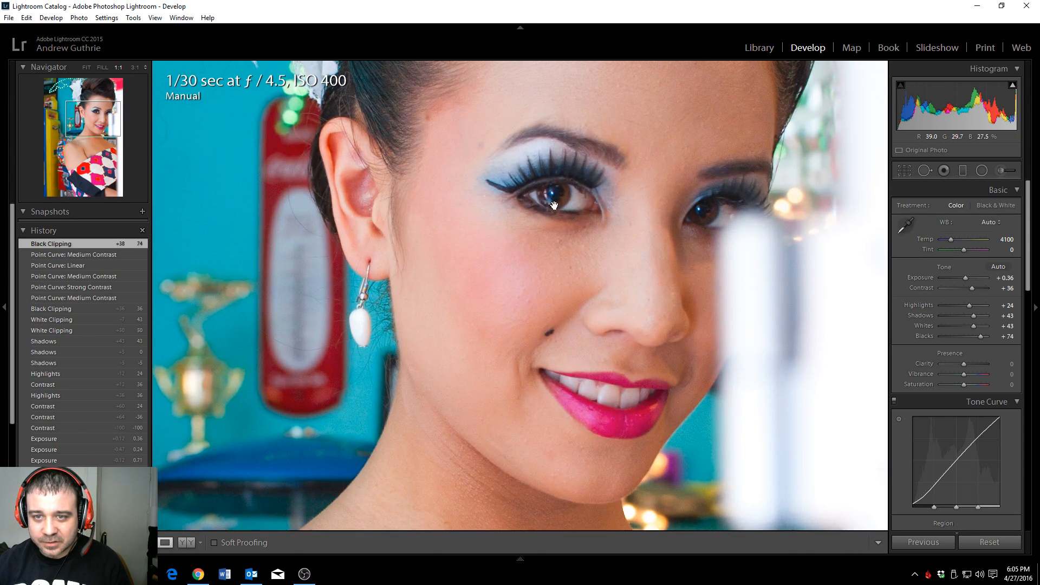
{"action": "left_click", "coordinate": [557, 216]}
{"action": "left_click", "coordinate": [549, 230]}
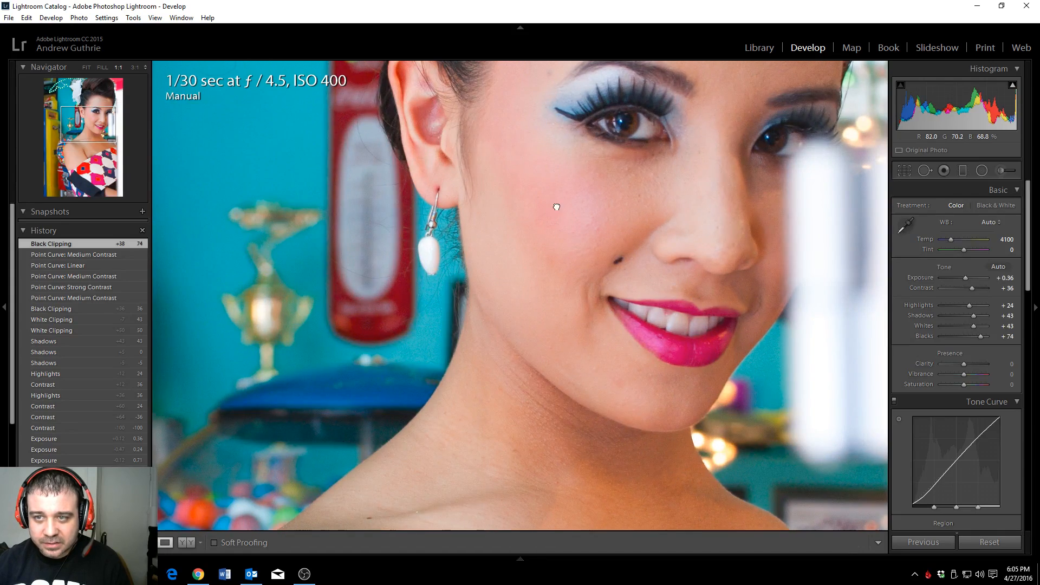
{"action": "left_click", "coordinate": [557, 204]}
{"action": "left_click", "coordinate": [587, 169]}
{"action": "left_click", "coordinate": [535, 239]}
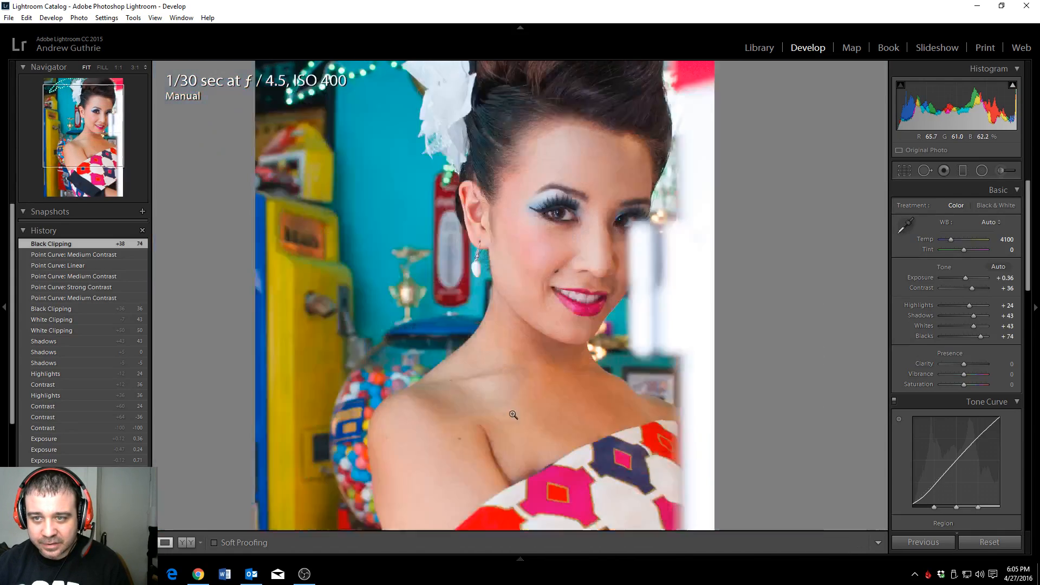
{"action": "left_click", "coordinate": [543, 193]}
{"action": "left_click", "coordinate": [543, 193]}
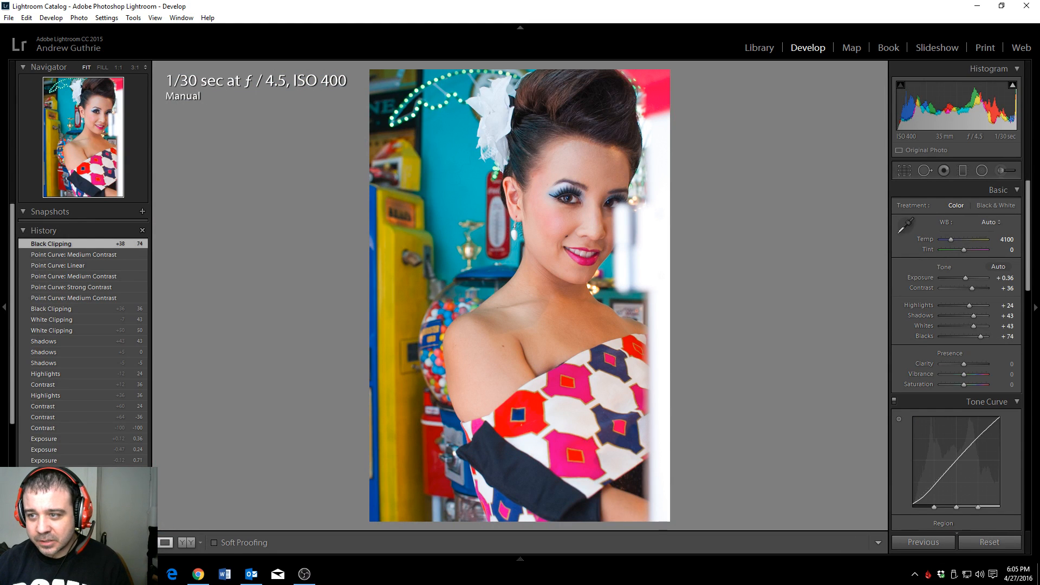
Activate the Adjustment Brush with the PhotoTips - Hair Define effect preset
{"action": "left_click", "coordinate": [1002, 171]}
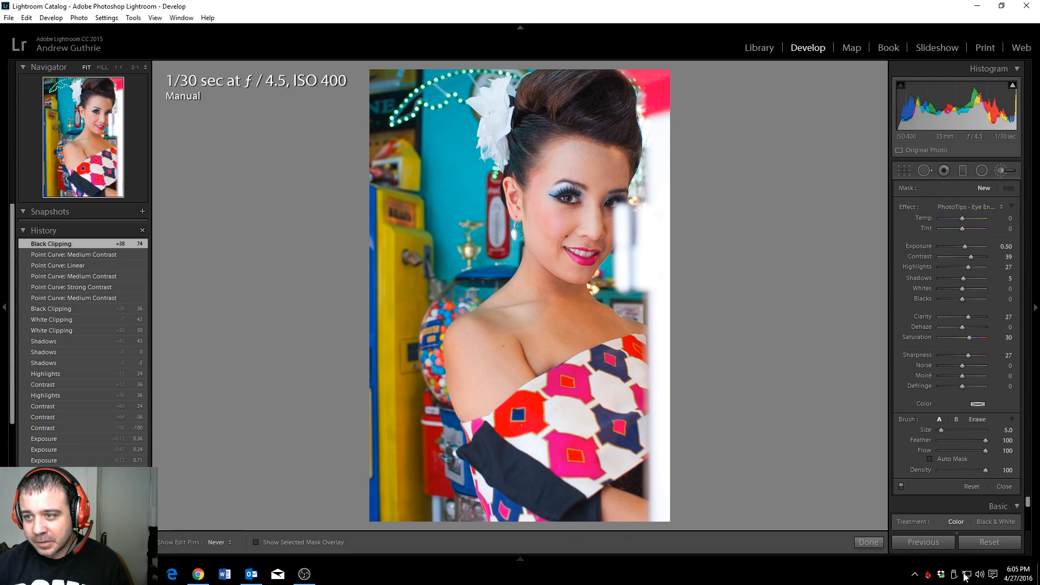
{"action": "left_click", "coordinate": [977, 207]}
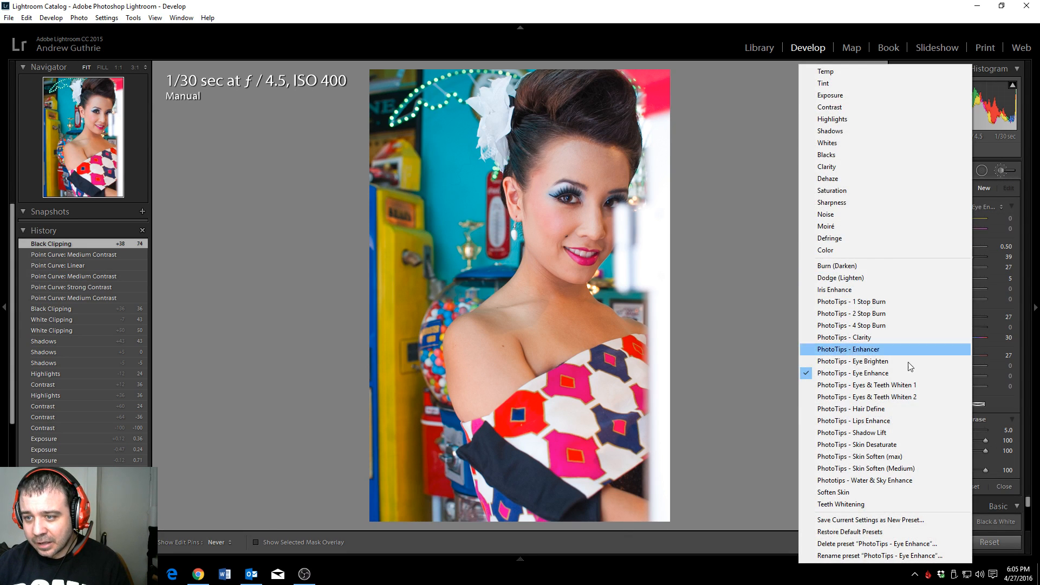
{"action": "left_click", "coordinate": [870, 410]}
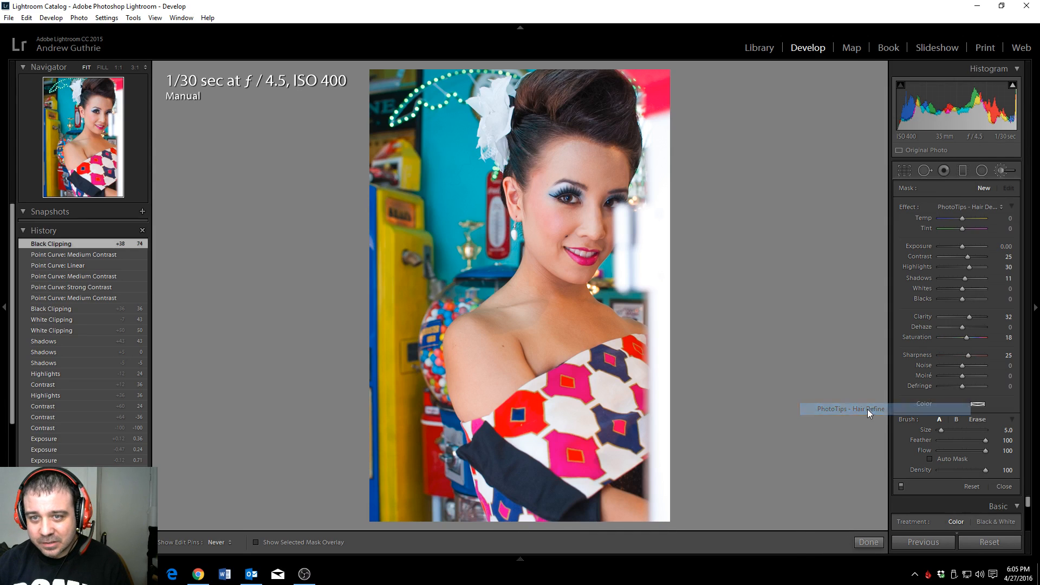
Brush the Hair Define effect over the dark hair above the forehead at 1:1 zoom, and revert to the history state before the stroke
{"action": "left_click", "coordinate": [120, 69]}
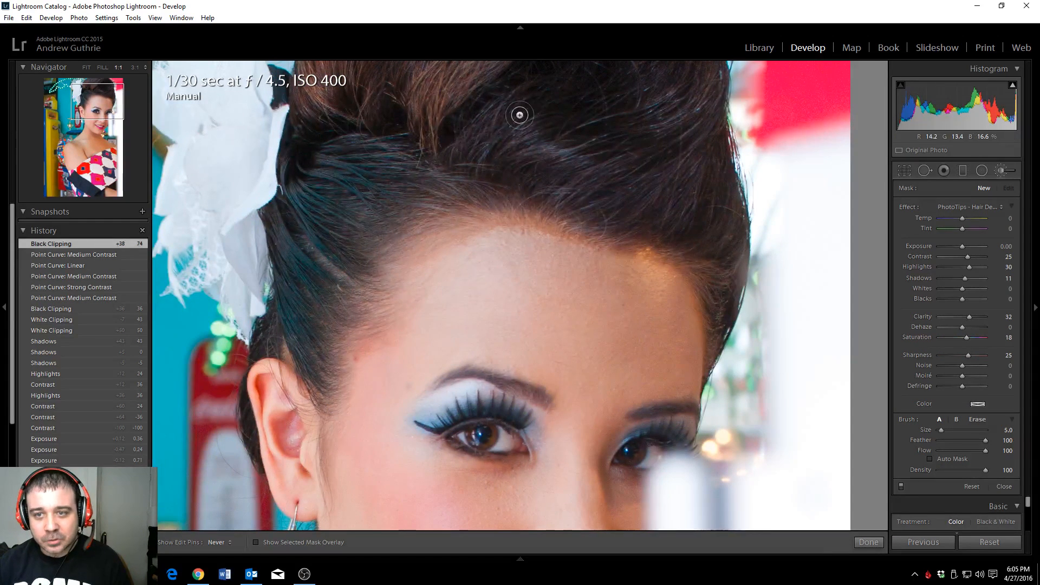
{"action": "left_click_drag", "start_coordinate": [529, 110], "coordinate": [501, 183]}
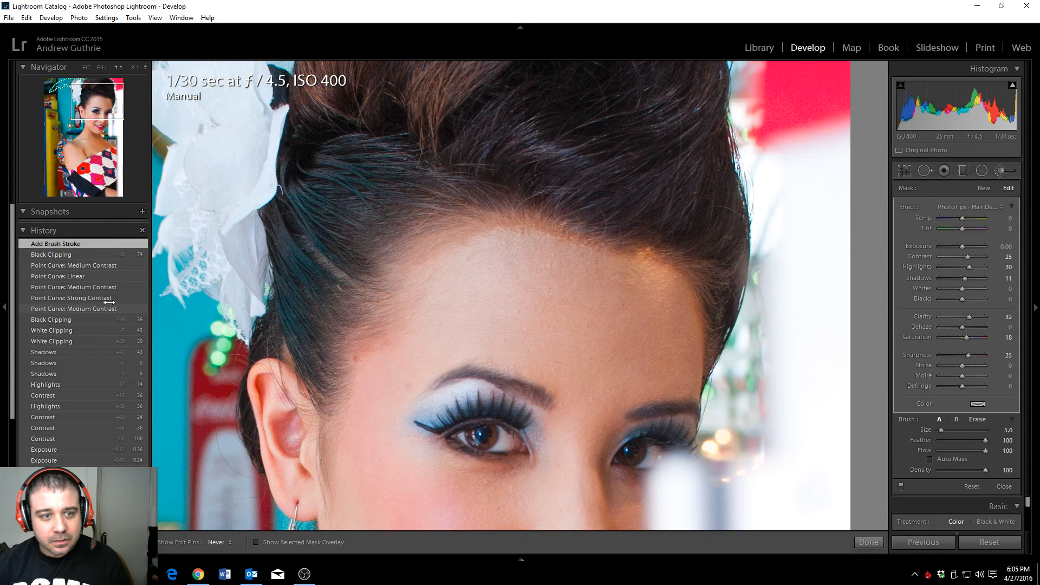
{"action": "left_click", "coordinate": [79, 252]}
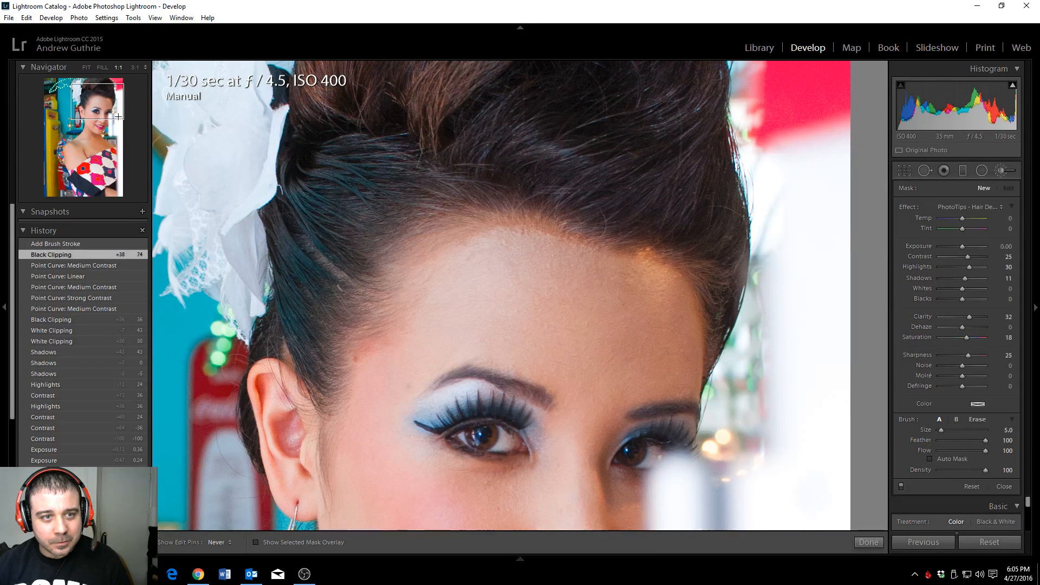
Brush the PhotoTips - Hair Define effect over the whole updo at 1:1 zoom, keeping the brush size at 5.0
{"action": "left_click", "coordinate": [98, 86]}
{"action": "left_click_drag", "start_coordinate": [98, 87], "coordinate": [97, 100]}
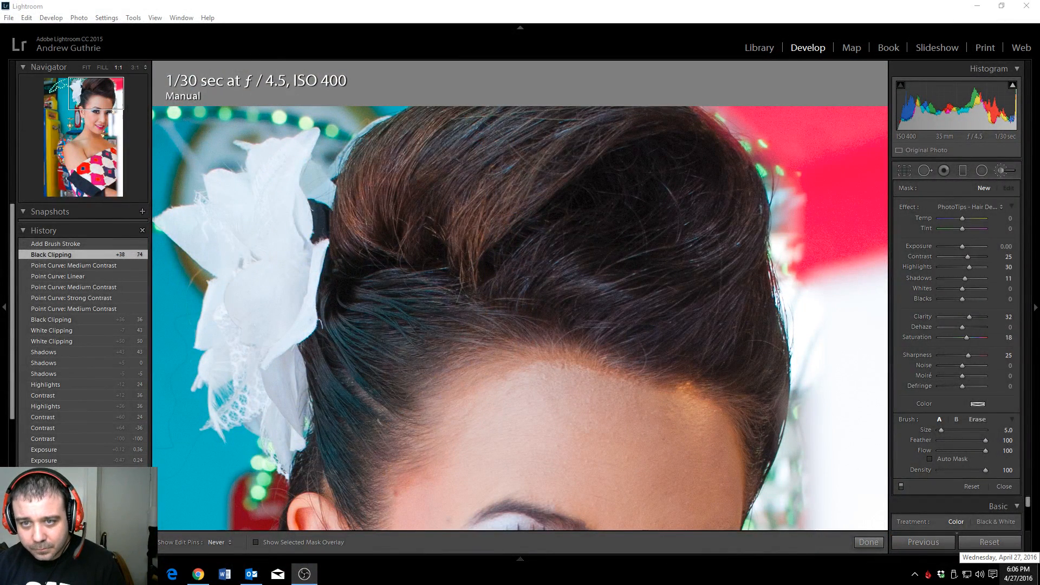
{"action": "left_click", "coordinate": [963, 207]}
{"action": "left_click", "coordinate": [846, 411]}
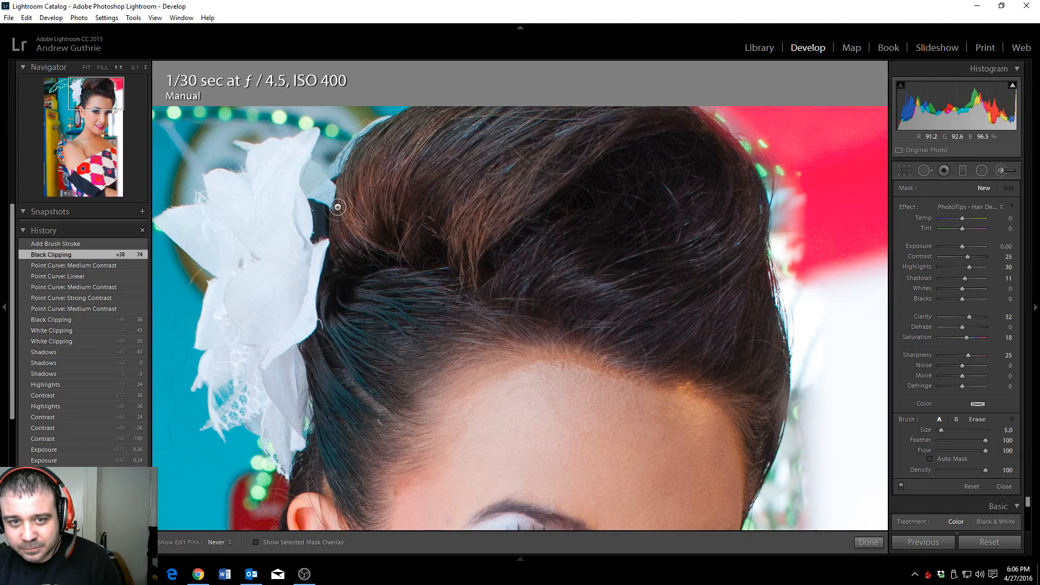
{"action": "mouse_move", "coordinate": [535, 245]}
{"action": "left_mouse_down"}
{"action": "mouse_move", "coordinate": [501, 222]}
{"action": "mouse_move", "coordinate": [532, 207]}
{"action": "mouse_move", "coordinate": [487, 214]}
{"action": "left_mouse_up"}
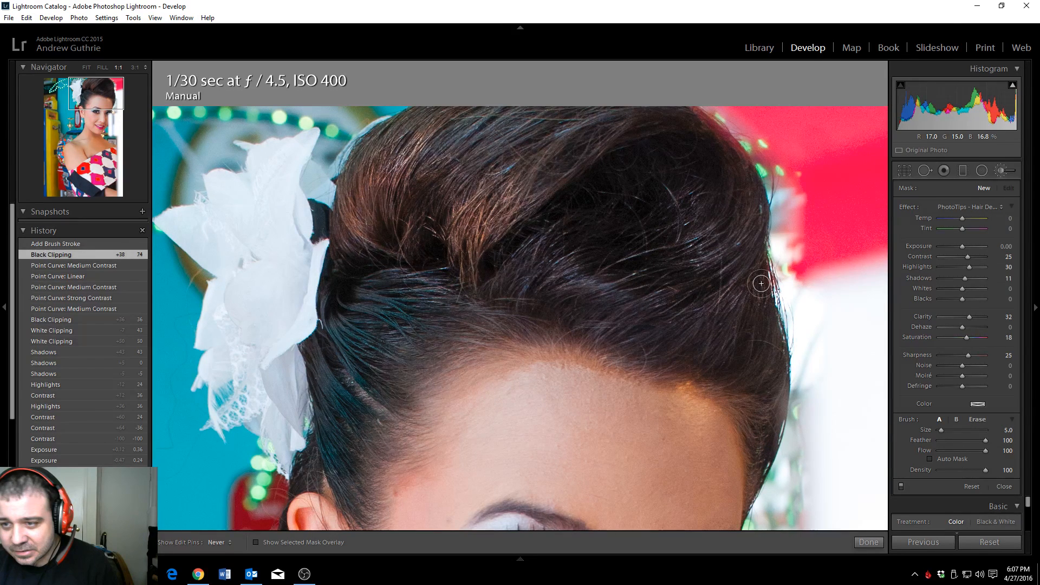
{"action": "key", "text": "ctrl+y"}
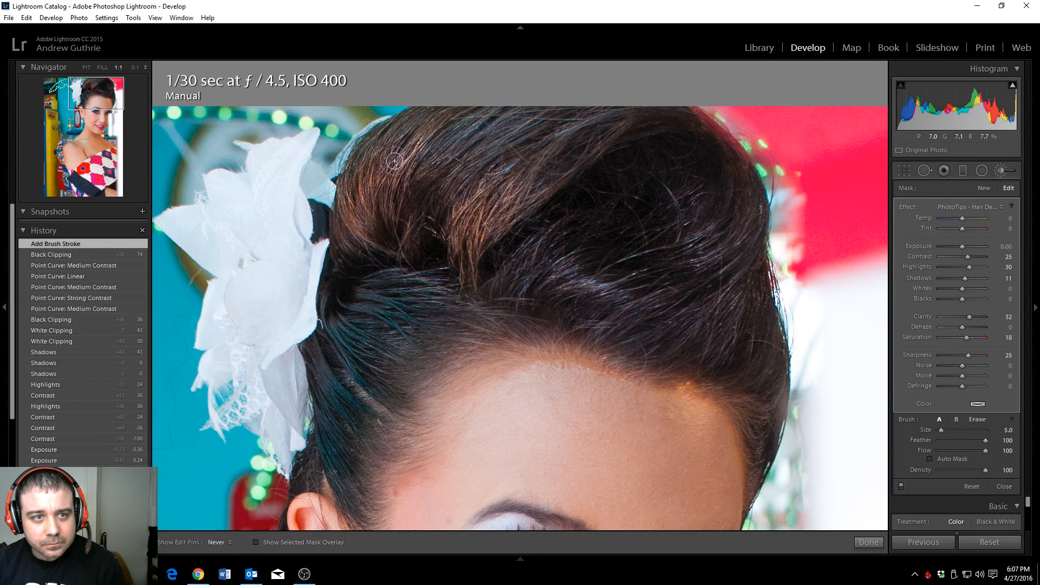
Compare the fitted photo before and after the hair brush stroke, and return to the latest history state
{"action": "key", "text": "z"}
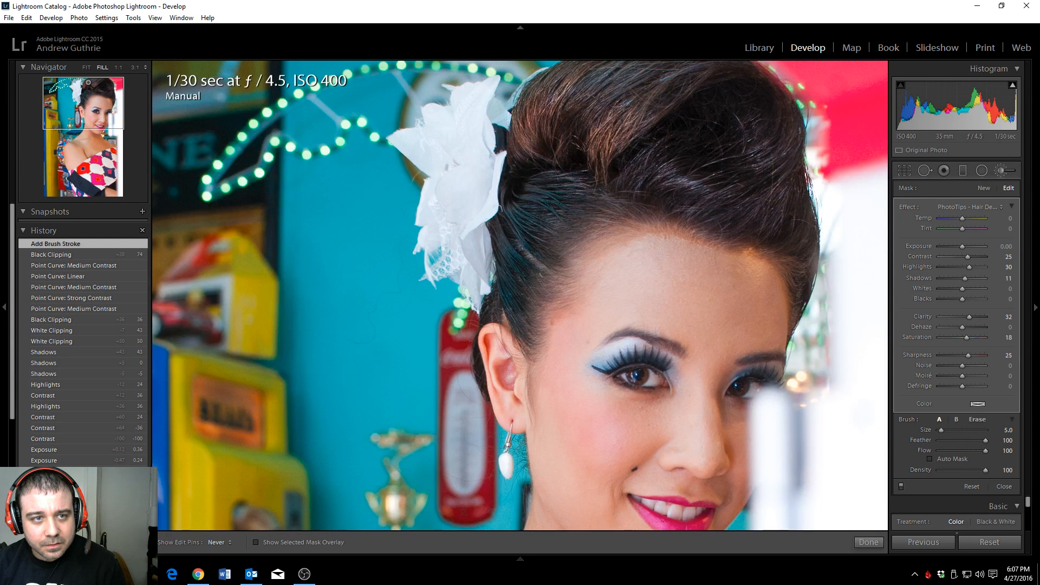
{"action": "key", "text": "ctrl+minus"}
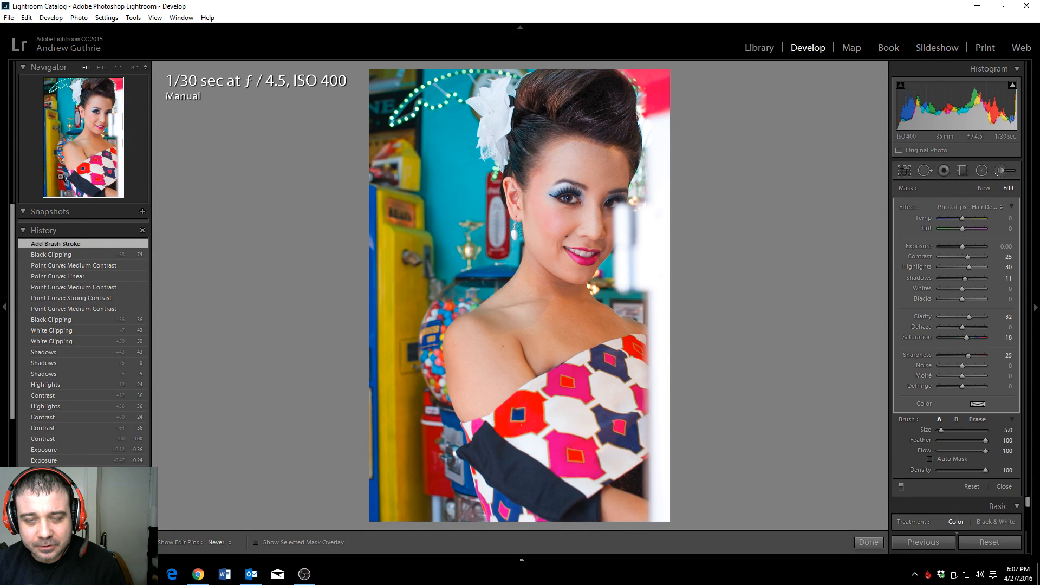
{"action": "left_click", "coordinate": [80, 255]}
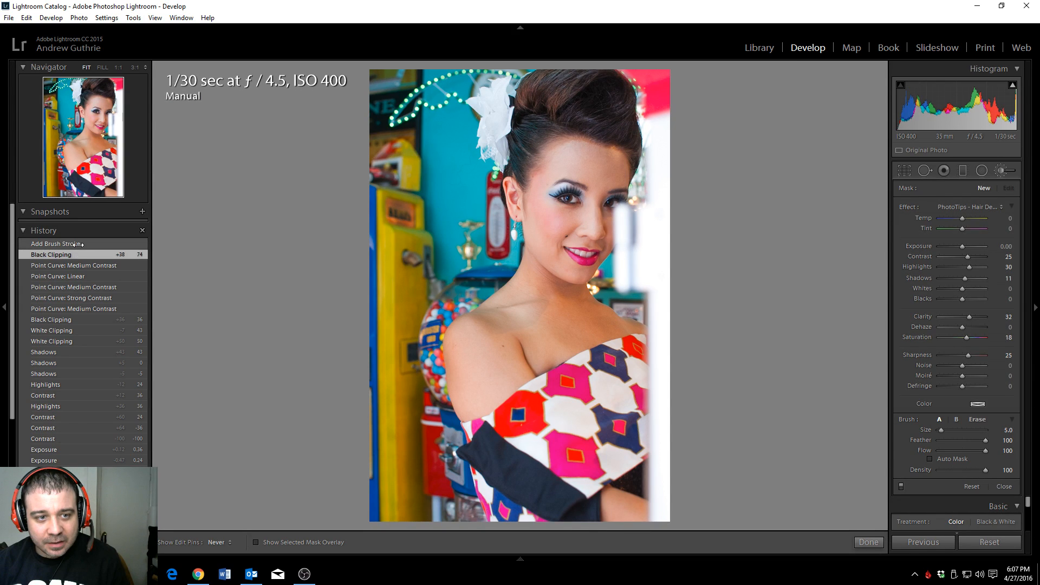
{"action": "left_click", "coordinate": [77, 244]}
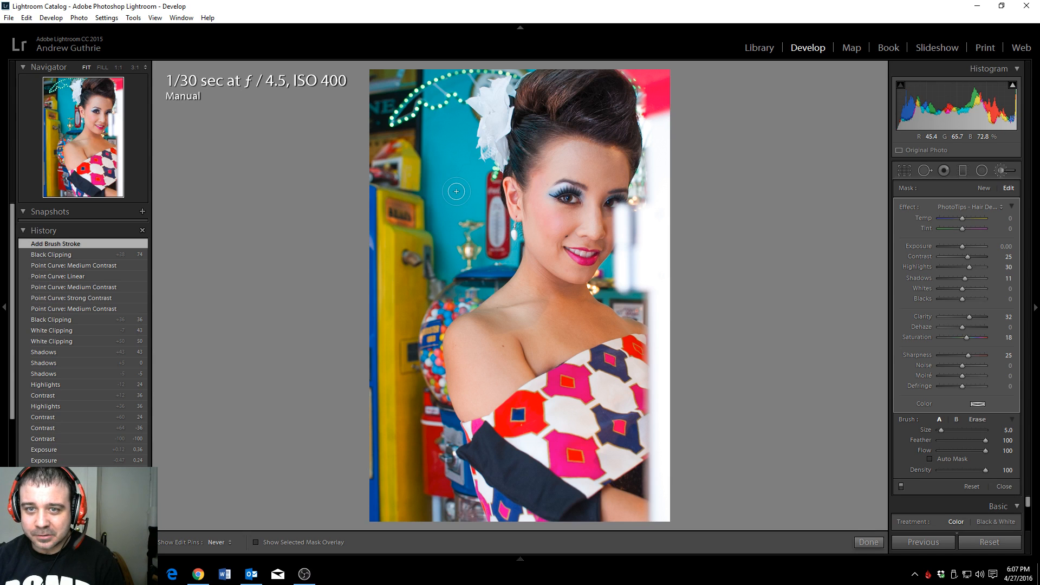
Start a new brush adjustment with the PhotoTips - Eye Enhance effect preset
{"action": "left_click", "coordinate": [984, 188]}
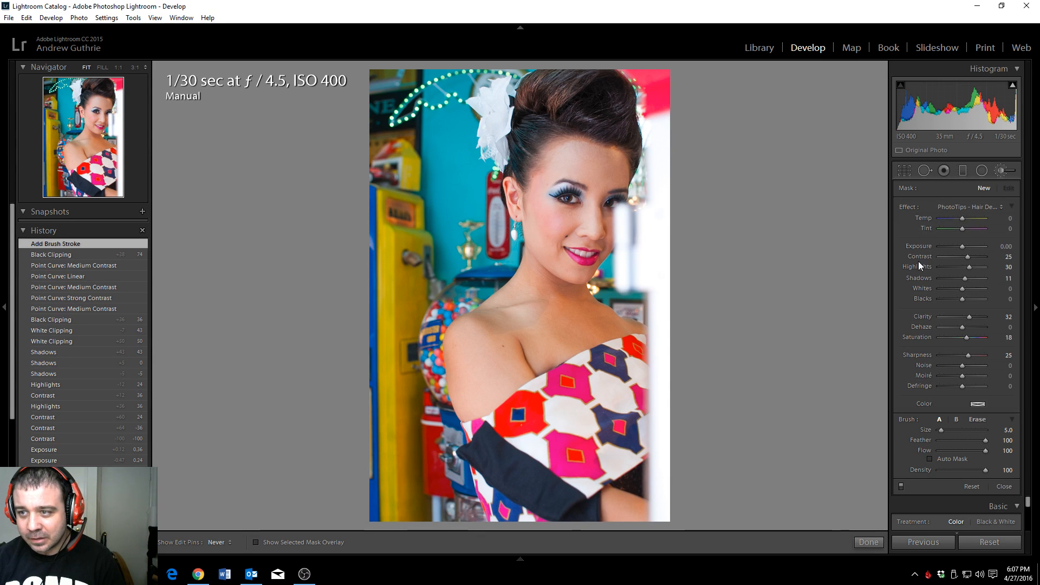
{"action": "left_click", "coordinate": [952, 211]}
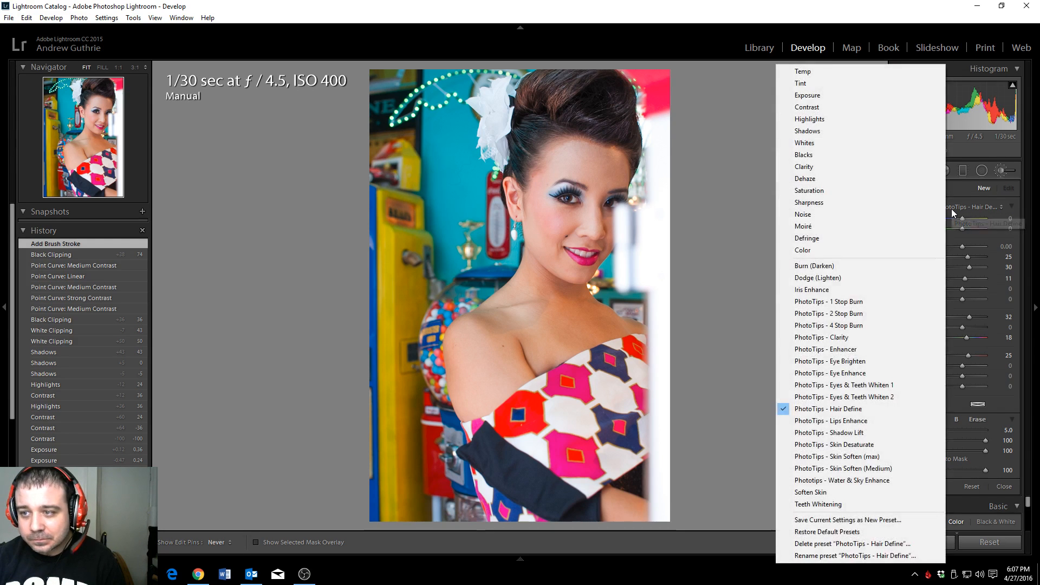
{"action": "left_click", "coordinate": [871, 378]}
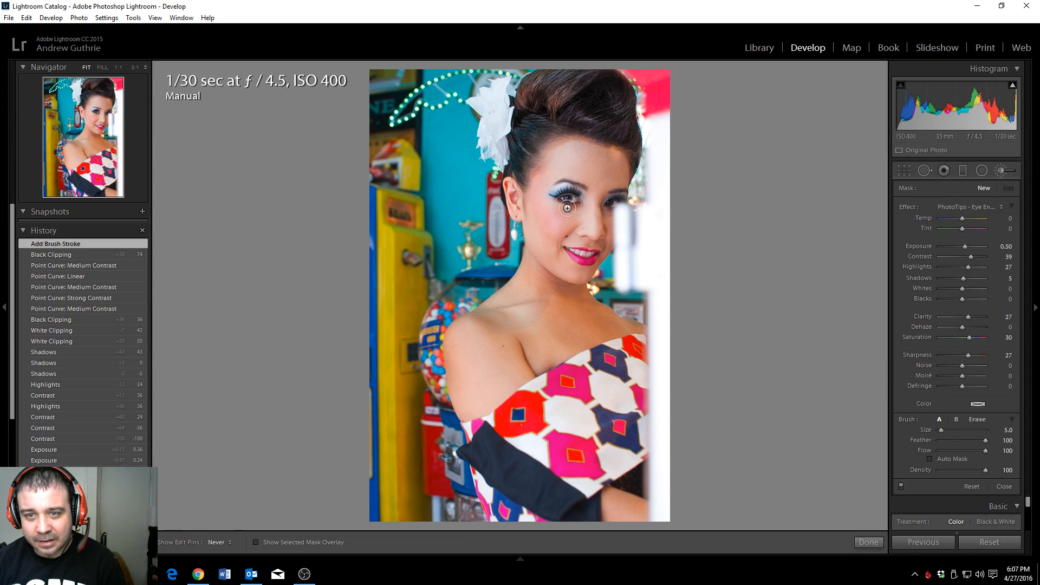
Set the brush size to 1.0 and brush the Eye Enhance effect over both eyes at 1:1 zoom
{"action": "left_click", "coordinate": [118, 68]}
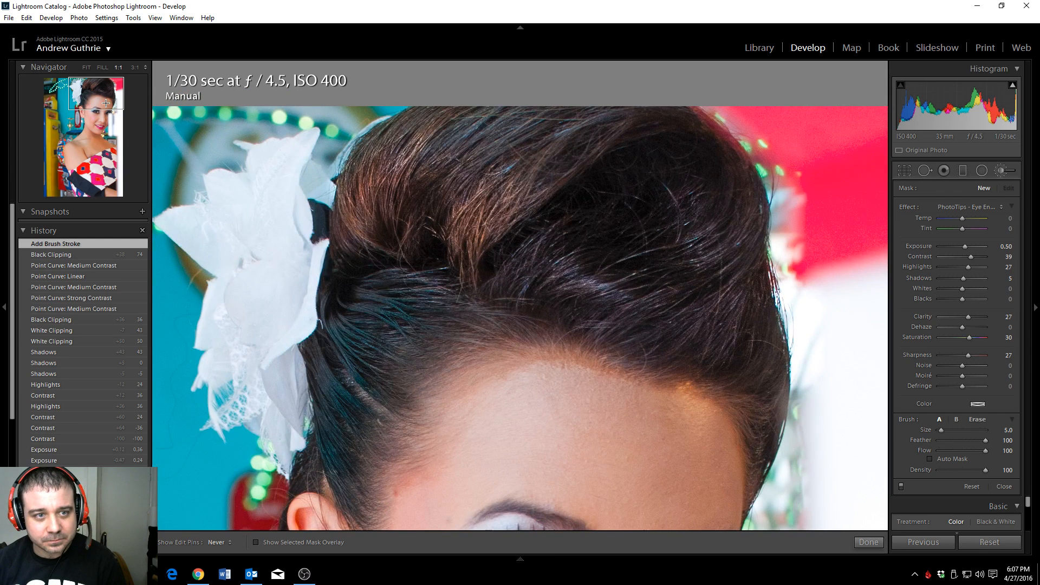
{"action": "left_click", "coordinate": [99, 116]}
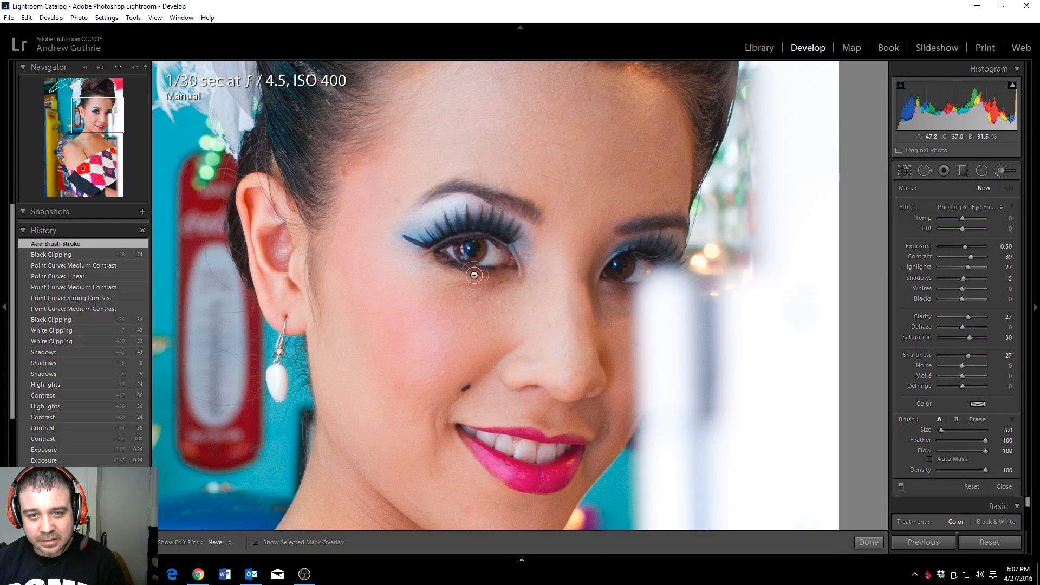
{"action": "scroll", "coordinate": [480, 303], "scroll_direction": "down", "scroll_amount": 5}
{"action": "scroll", "coordinate": [472, 264], "scroll_direction": "up", "scroll_amount": 2}
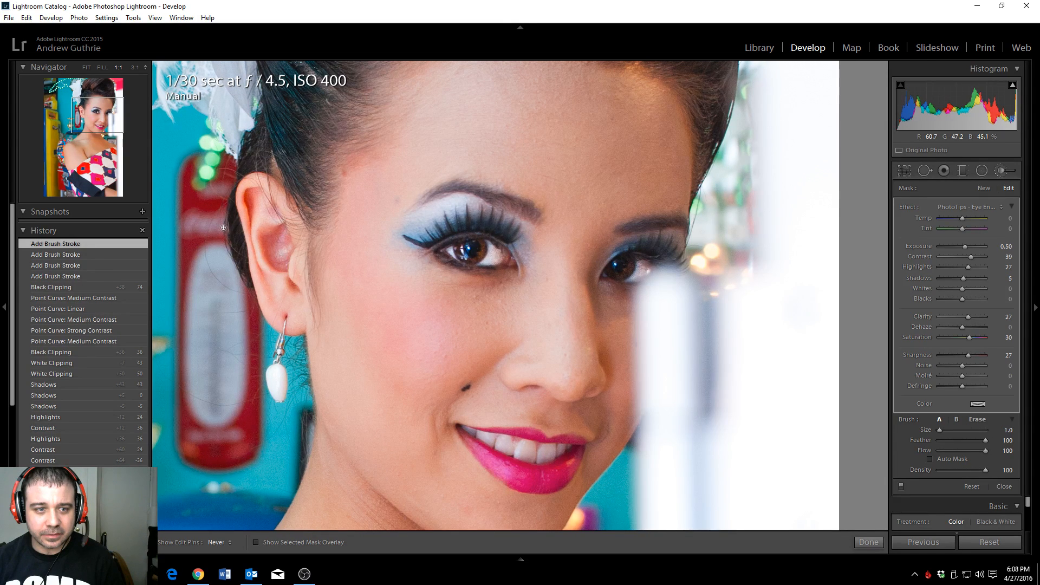
Compare the eyes before and after the Eye Enhance strokes, and return to the latest history state and the fitted view
{"action": "left_click", "coordinate": [79, 277]}
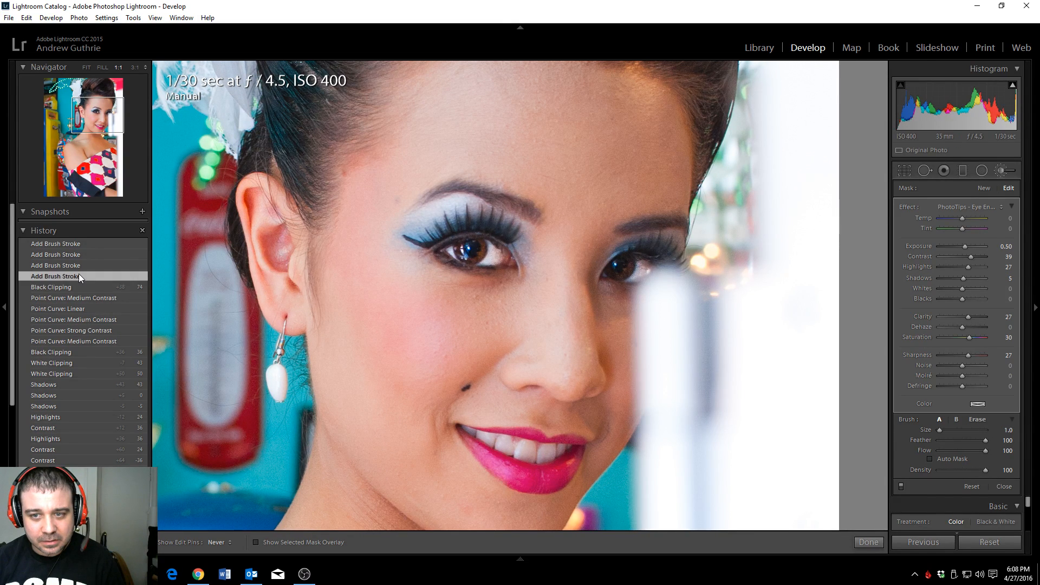
{"action": "left_click", "coordinate": [66, 243]}
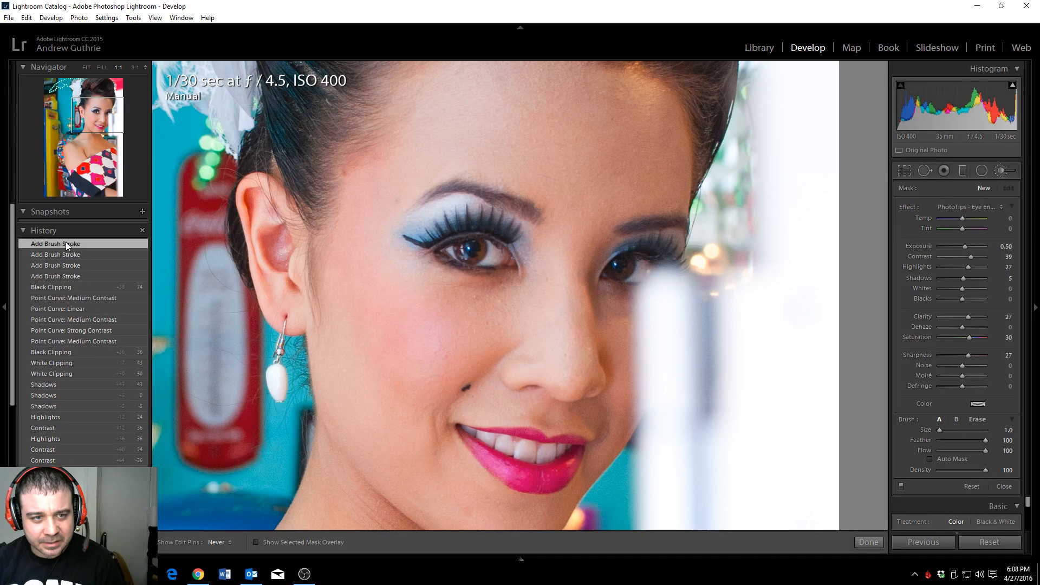
{"action": "key", "text": "z"}
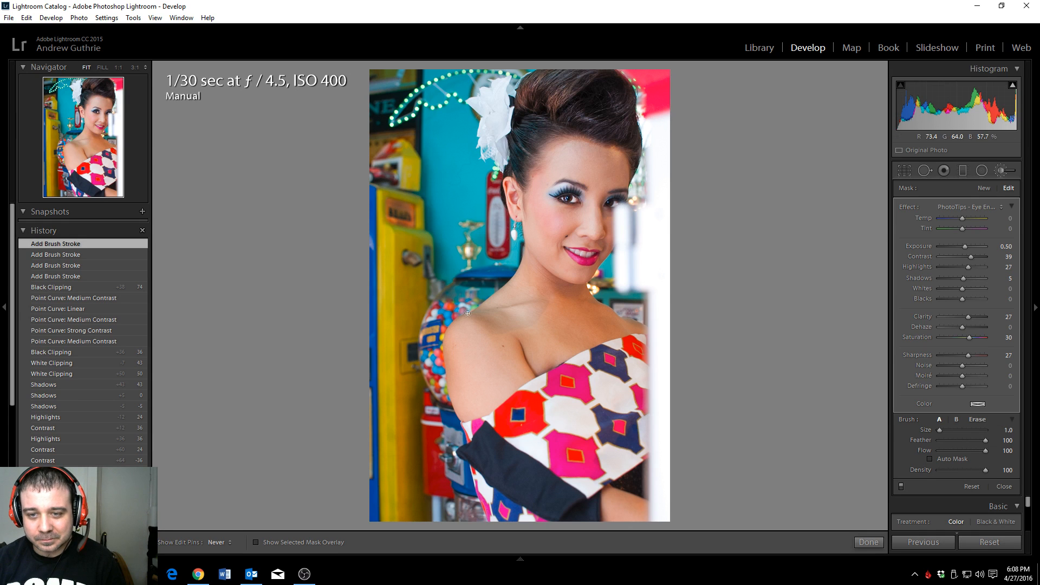
Start another brush adjustment for the eyebrows with the PhotoTips - Hair Define effect preset
{"action": "left_click", "coordinate": [980, 192]}
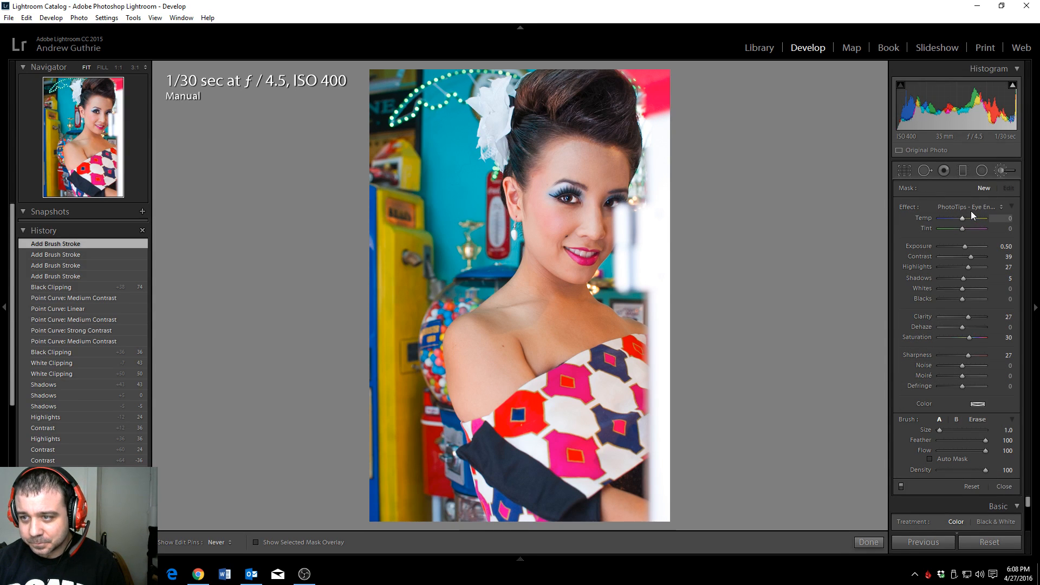
{"action": "left_click", "coordinate": [972, 211]}
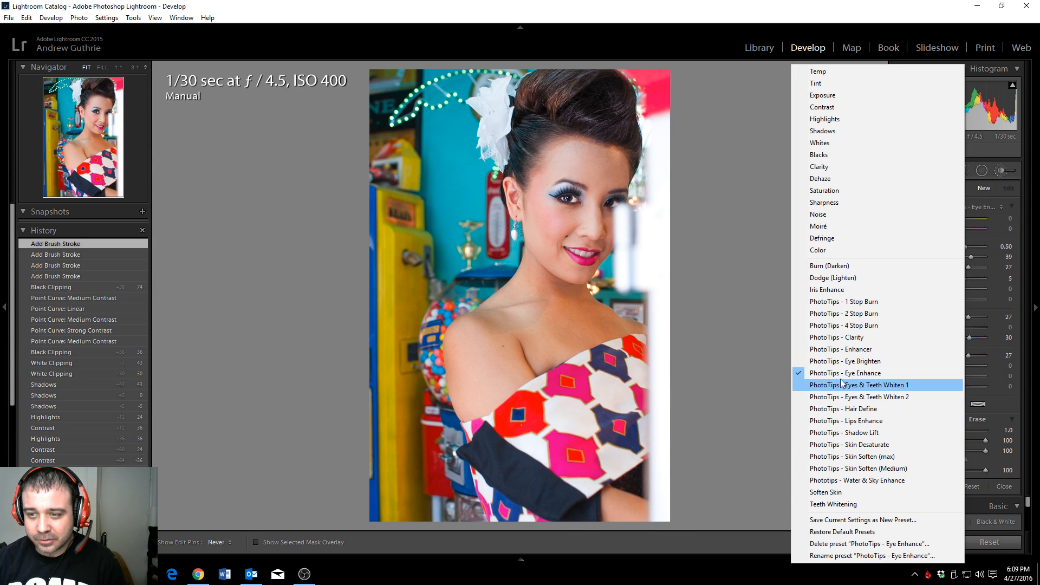
{"action": "left_click", "coordinate": [857, 375]}
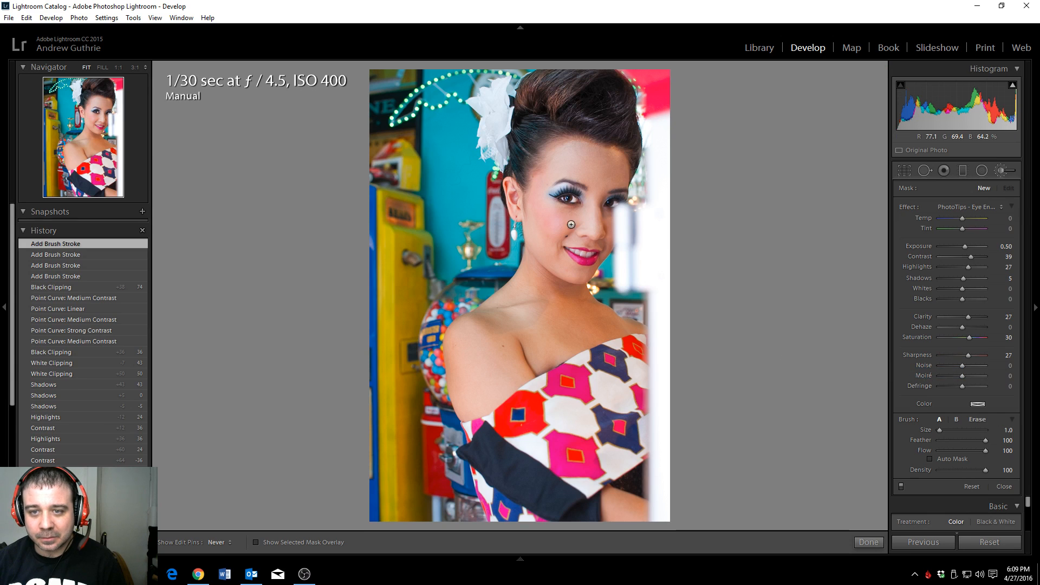
{"action": "key", "text": "z"}
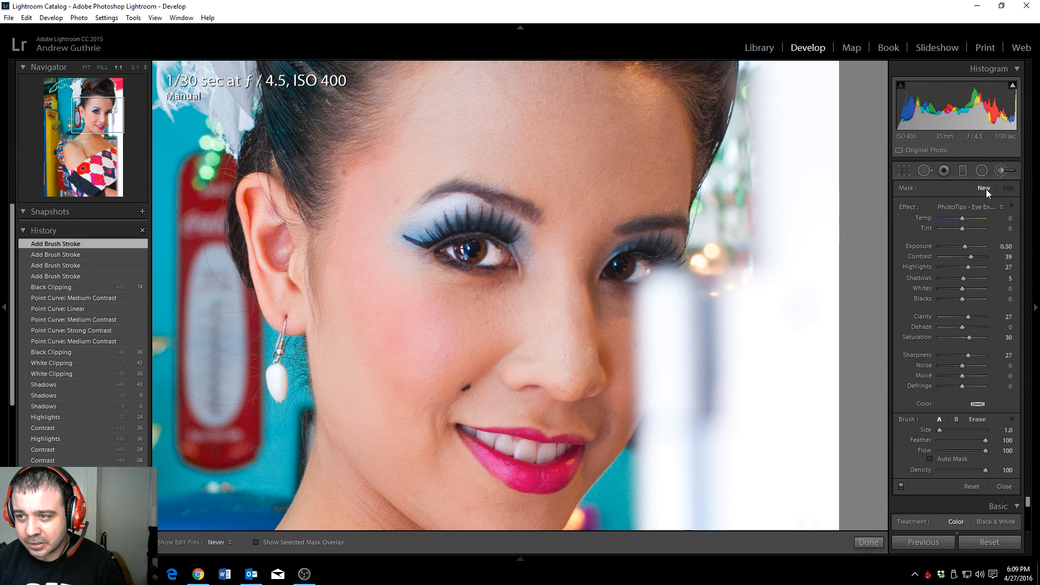
{"action": "left_click", "coordinate": [982, 207]}
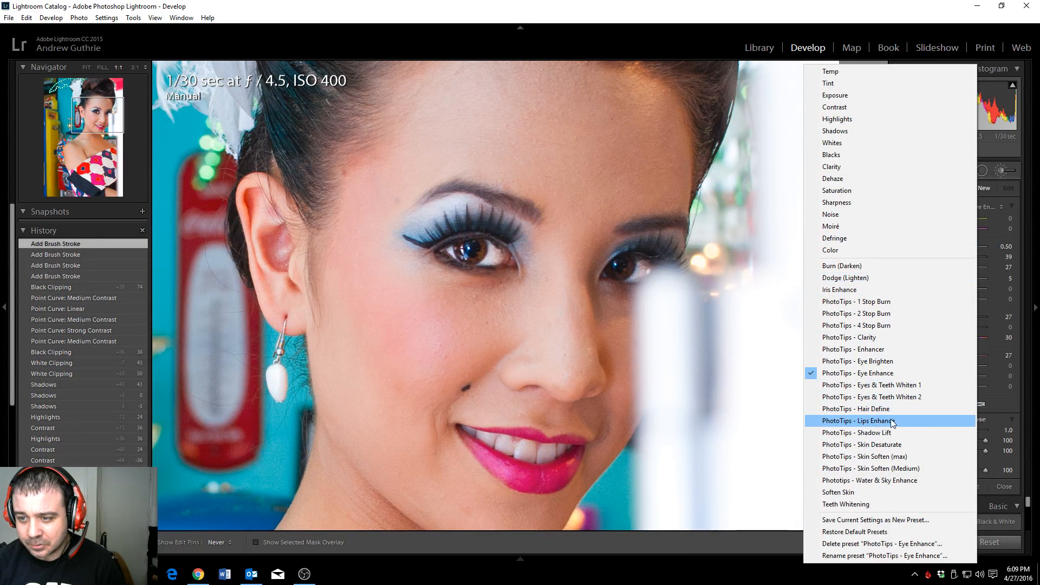
{"action": "left_click", "coordinate": [872, 409]}
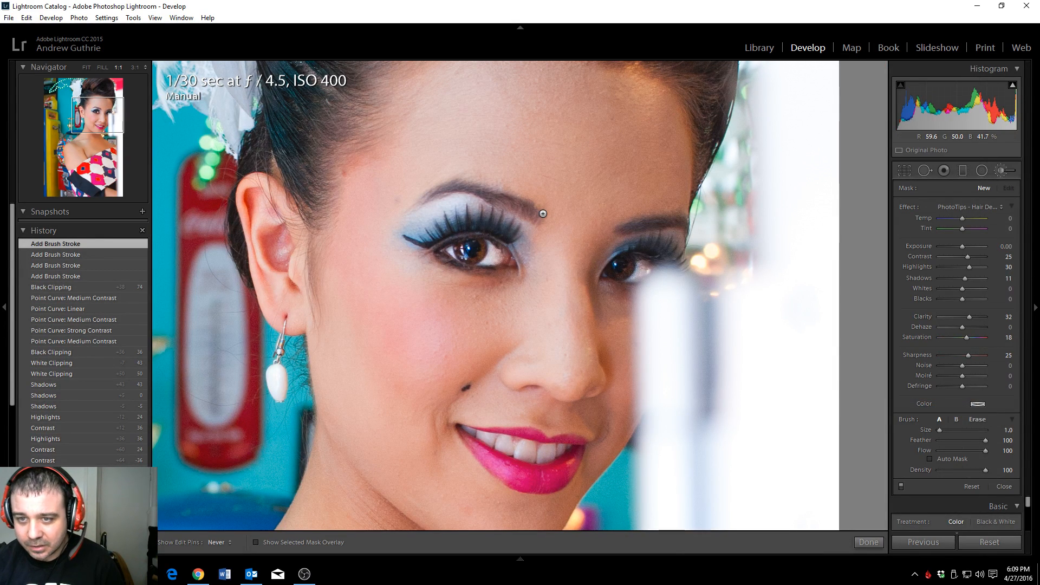
Brush the Hair Define effect over both eyebrows with the size 1.0 brush
{"action": "left_click", "coordinate": [536, 212]}
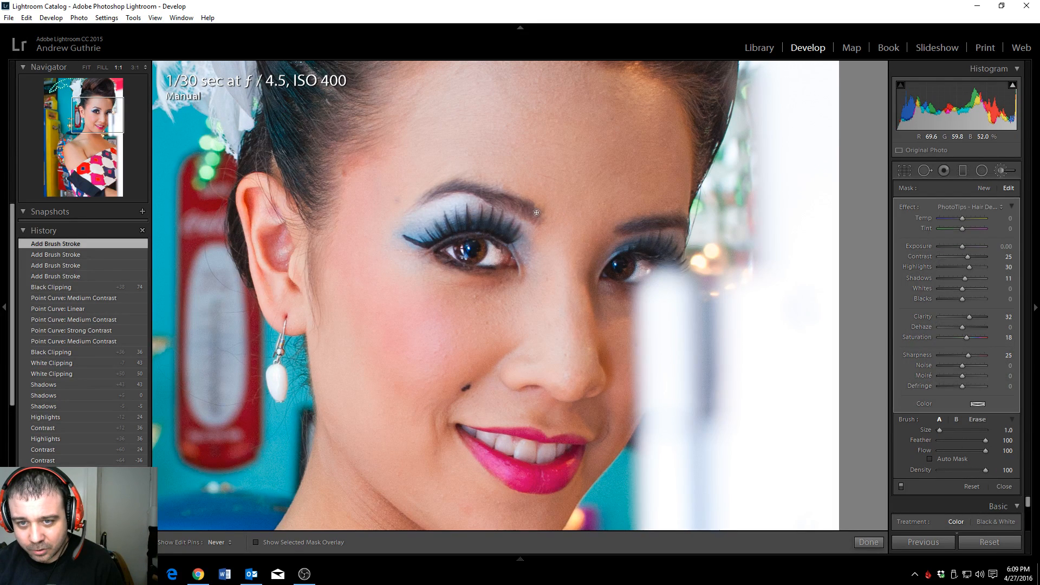
{"action": "mouse_move", "coordinate": [535, 212]}
{"action": "left_mouse_down"}
{"action": "mouse_move", "coordinate": [492, 195]}
{"action": "mouse_move", "coordinate": [529, 217]}
{"action": "left_mouse_up"}
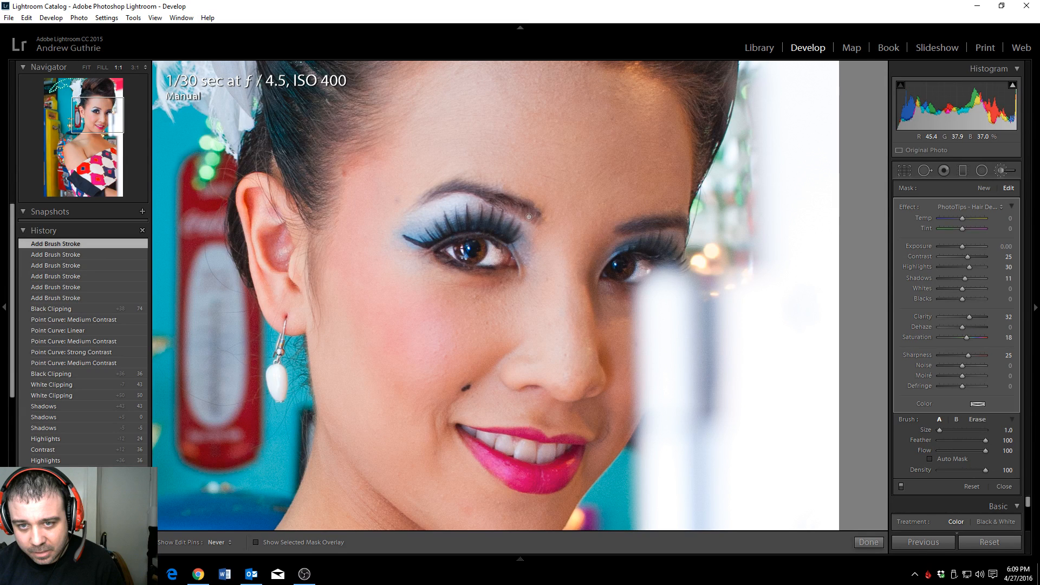
{"action": "left_click_drag", "start_coordinate": [529, 216], "coordinate": [536, 217]}
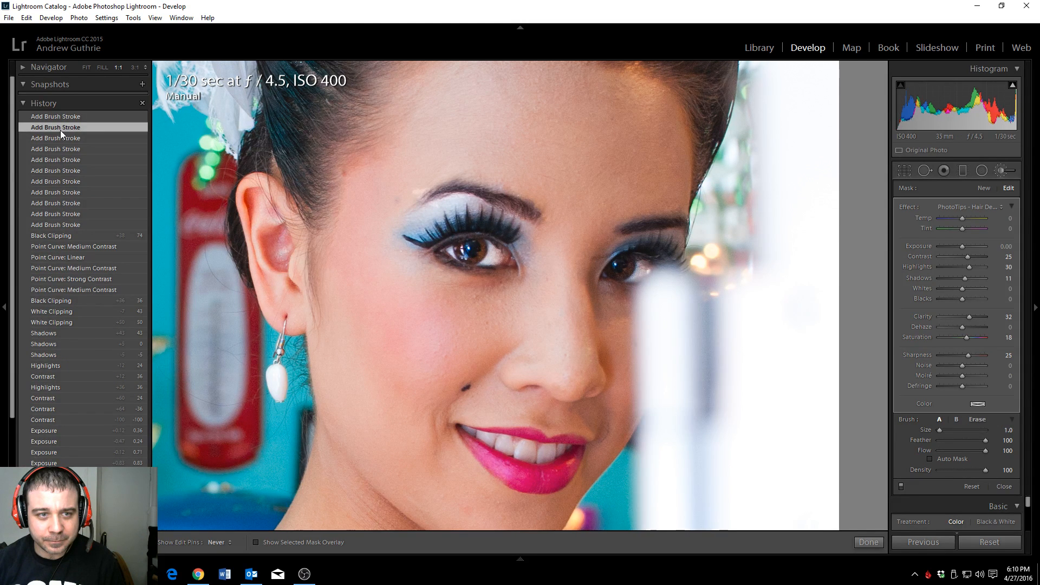
Compare the edited portrait with earlier brush states and the original import, and return to the latest history state
{"action": "left_click", "coordinate": [64, 148]}
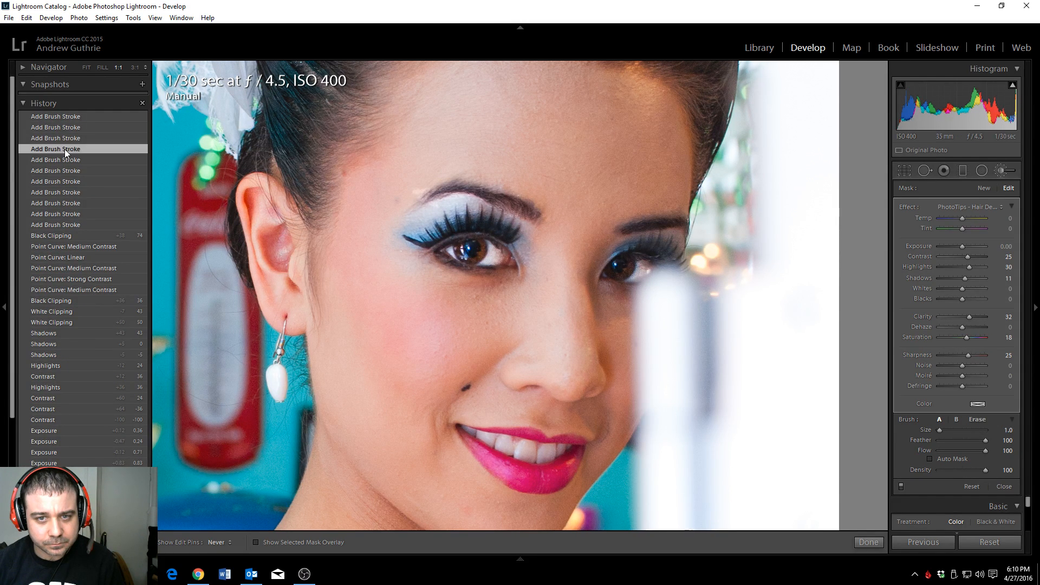
{"action": "left_click", "coordinate": [67, 116]}
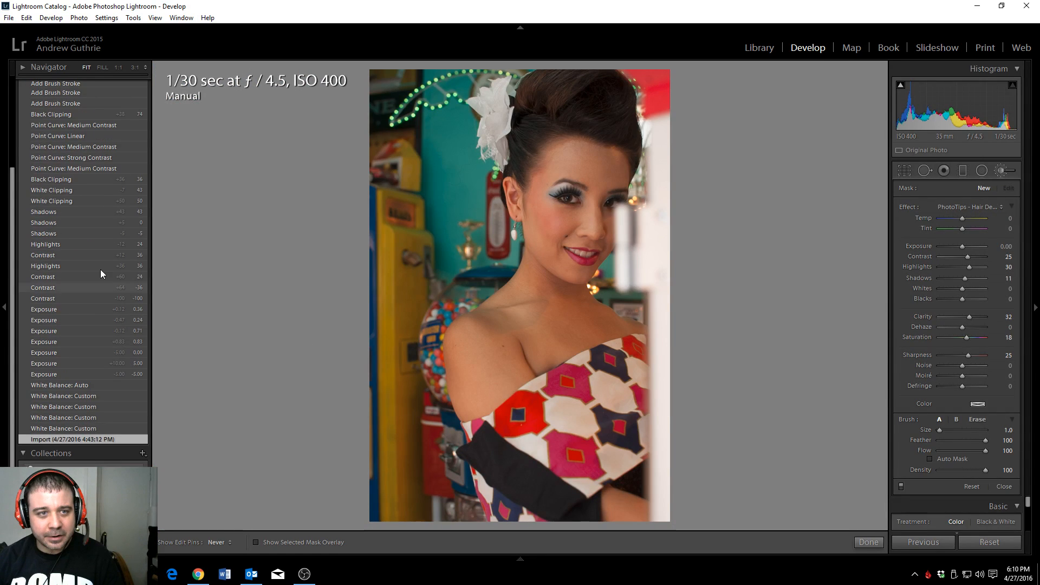
{"action": "scroll", "coordinate": [100, 268], "scroll_direction": "up", "scroll_amount": 5}
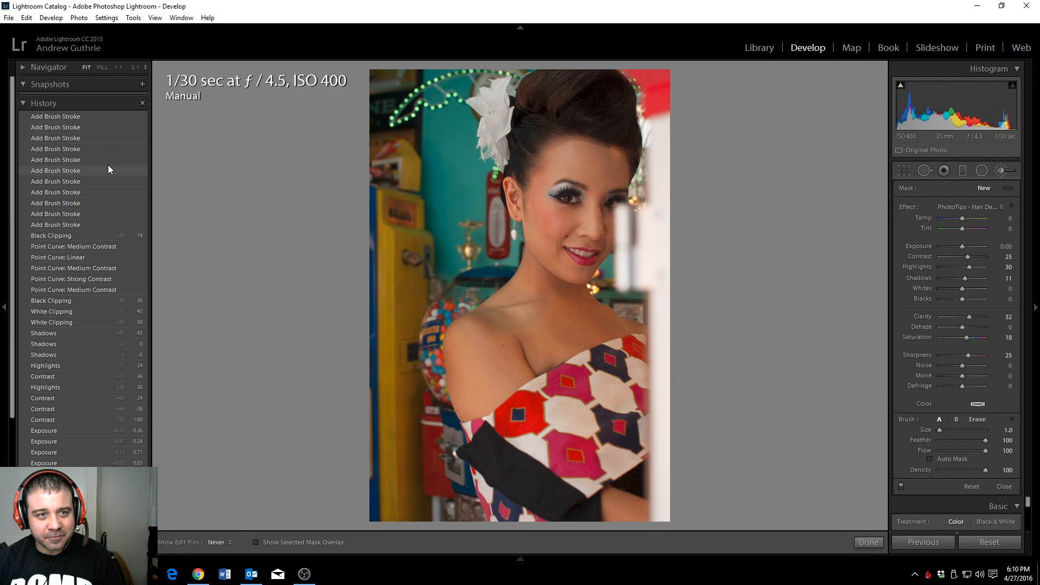
{"action": "left_click", "coordinate": [106, 120]}
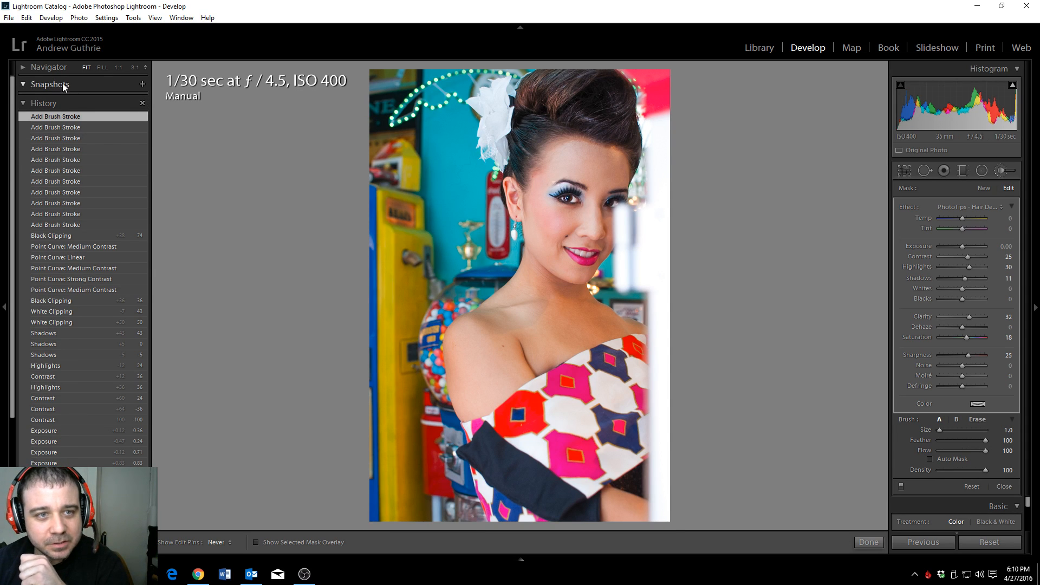
Start another brush adjustment for the teeth with the PhotoTips - Eyes & Teeth Whiten 1 effect preset
{"action": "left_click", "coordinate": [118, 68]}
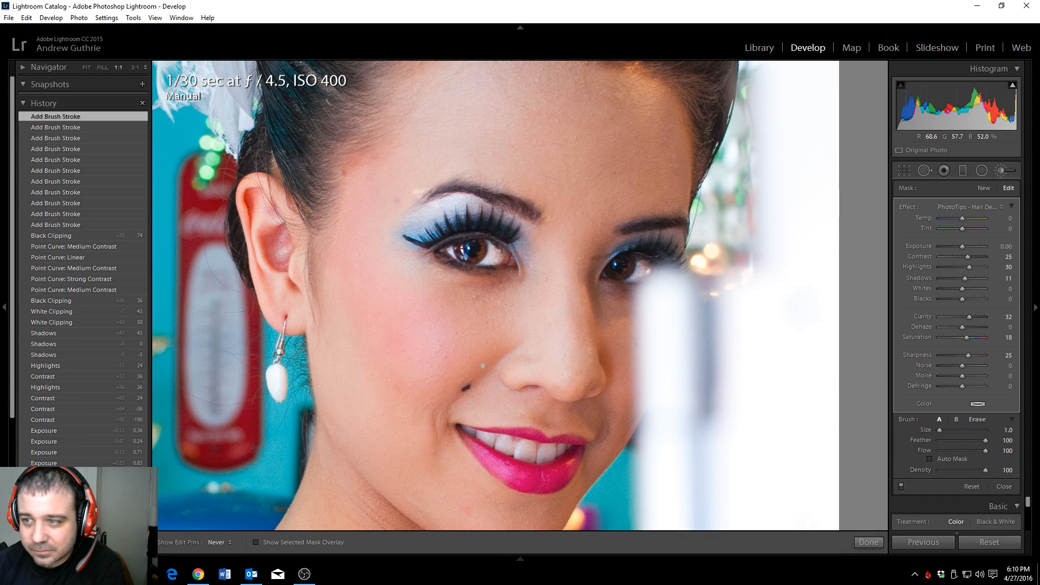
{"action": "left_click", "coordinate": [1004, 206]}
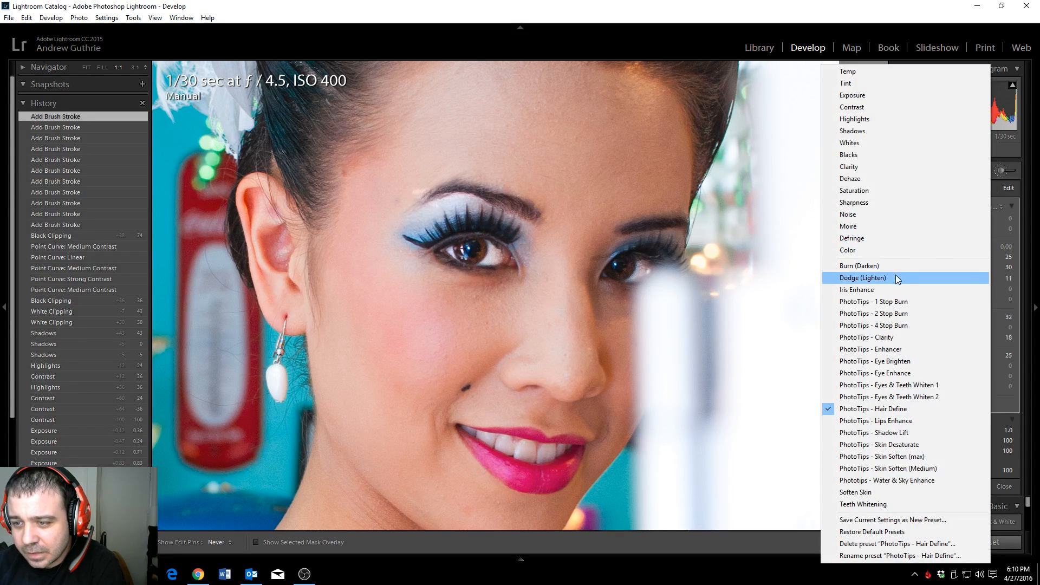
{"action": "left_click", "coordinate": [1034, 205]}
{"action": "left_click", "coordinate": [1034, 308]}
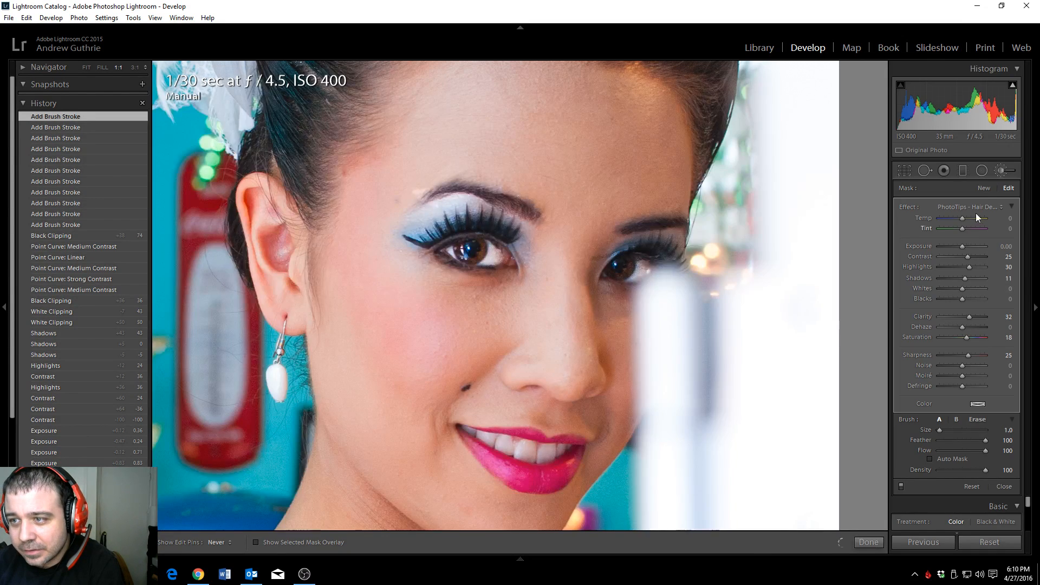
{"action": "left_click", "coordinate": [985, 188]}
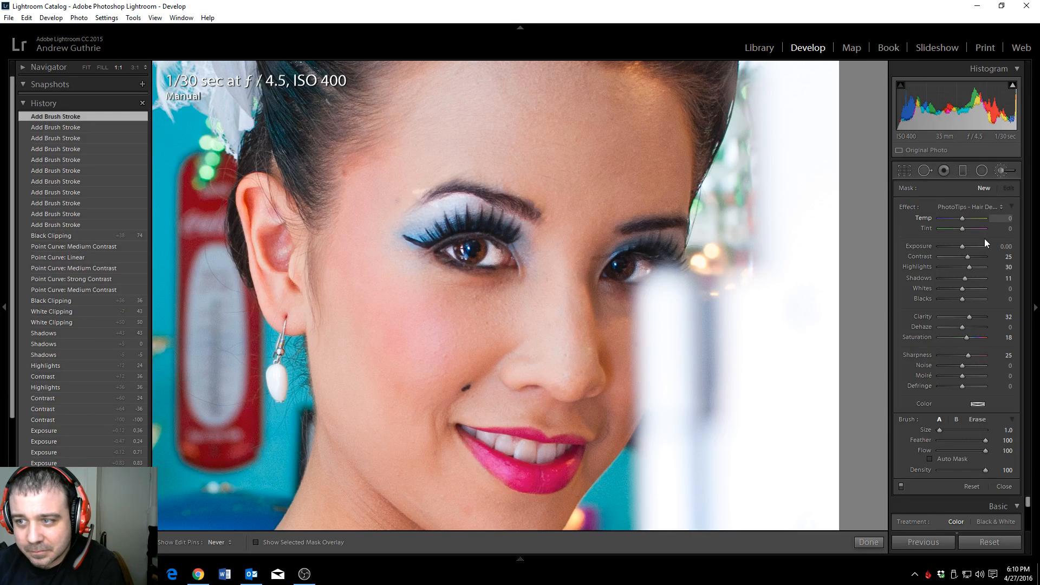
{"action": "left_click", "coordinate": [977, 207]}
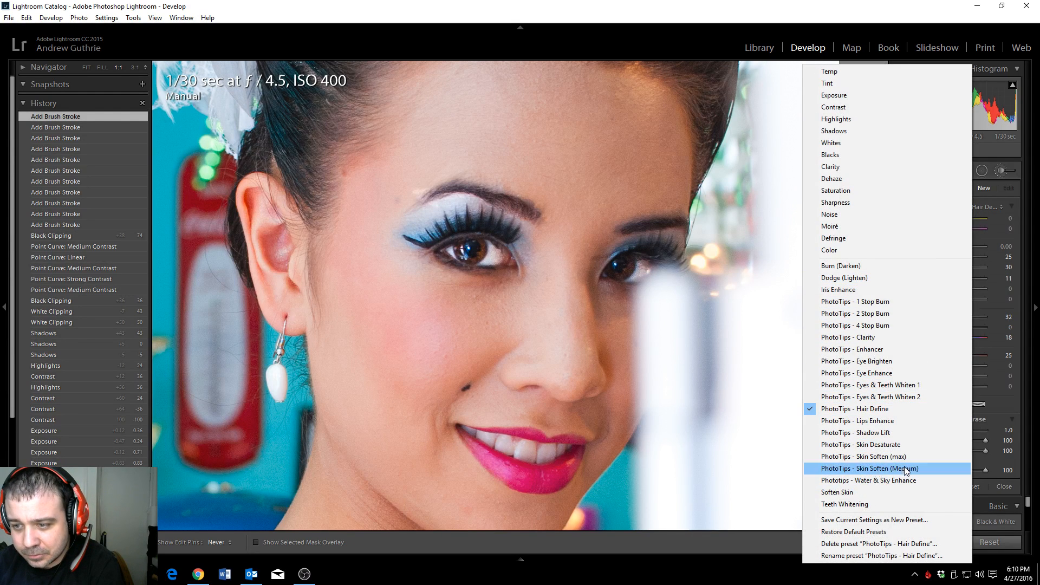
{"action": "left_click", "coordinate": [895, 386]}
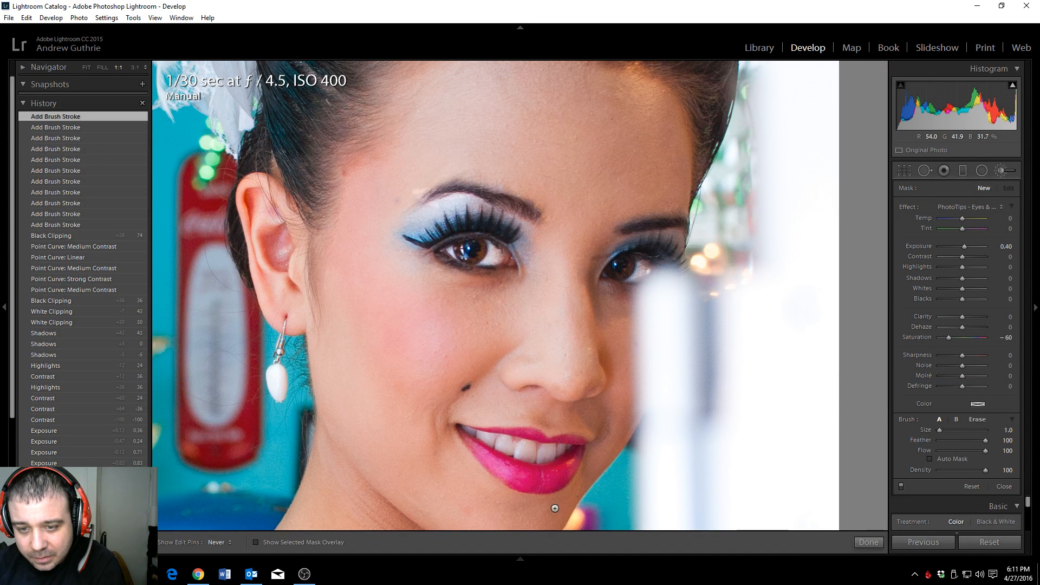
Increase the brush size to 2.0 and brush the whitening effect over the teeth
{"action": "scroll", "coordinate": [523, 454], "scroll_direction": "up", "scroll_amount": 1}
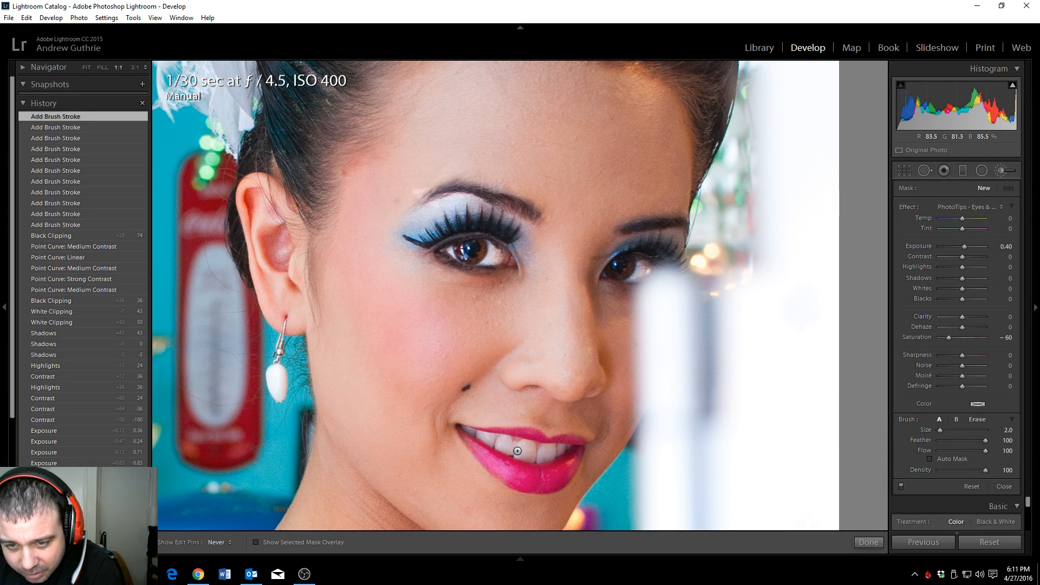
{"action": "left_click", "coordinate": [539, 454]}
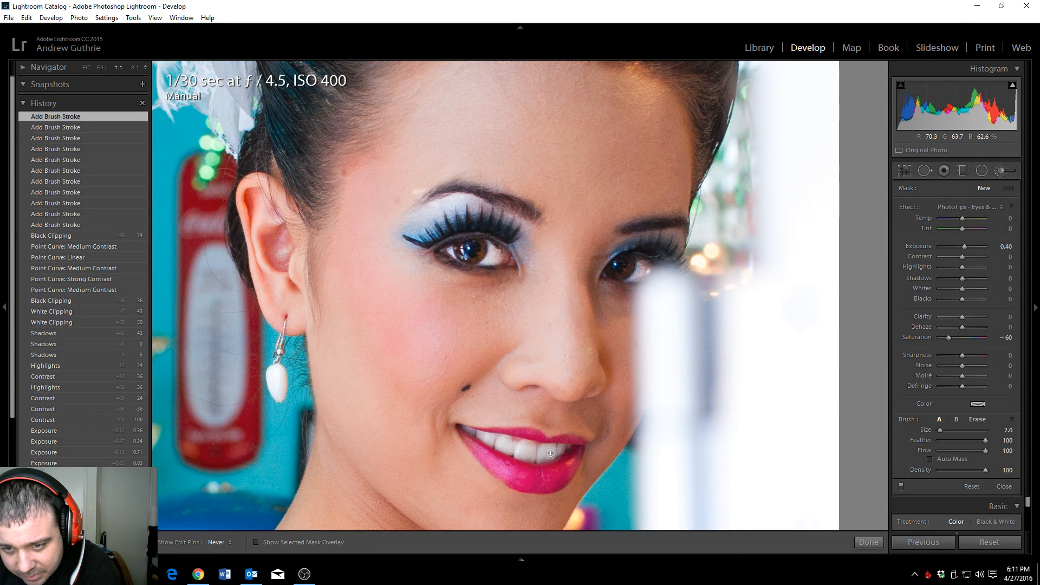
{"action": "left_click_drag", "start_coordinate": [551, 453], "coordinate": [516, 430]}
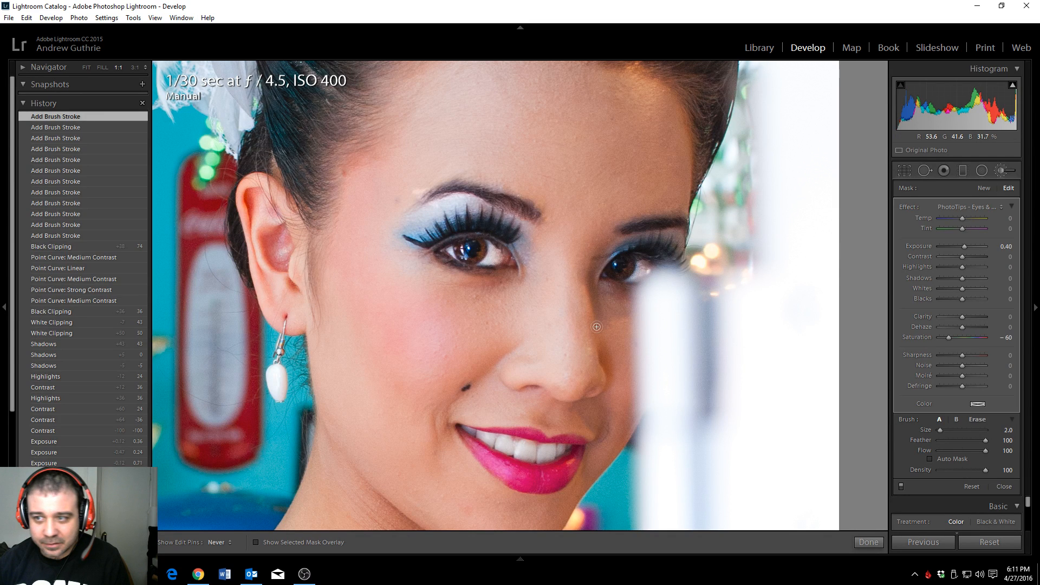
Start a new brush adjustment with the PhotoTips - Lips Enhance effect preset and brush it over the lips at size 2.0
{"action": "left_click", "coordinate": [984, 190]}
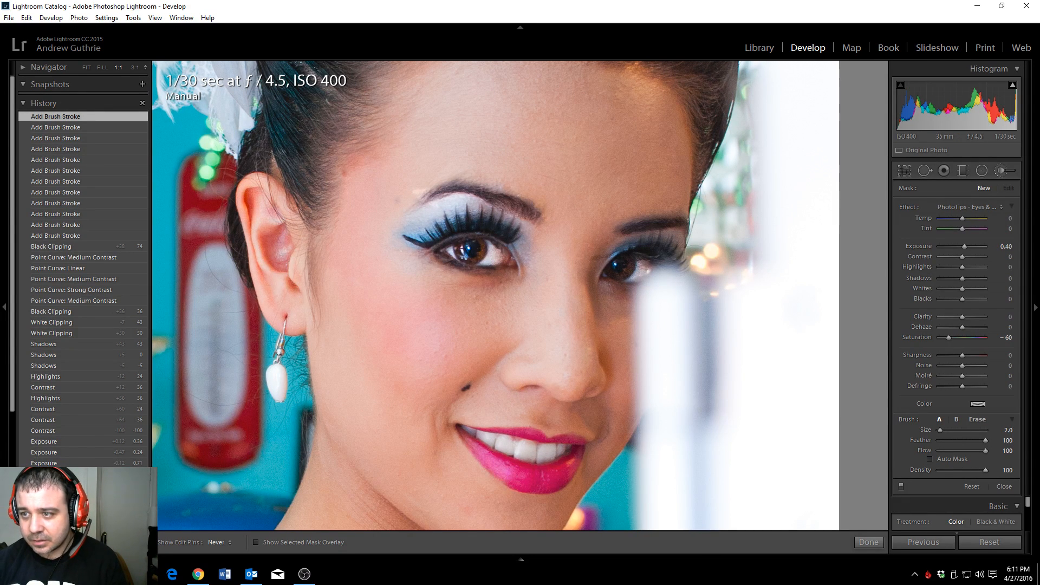
{"action": "left_click", "coordinate": [965, 206]}
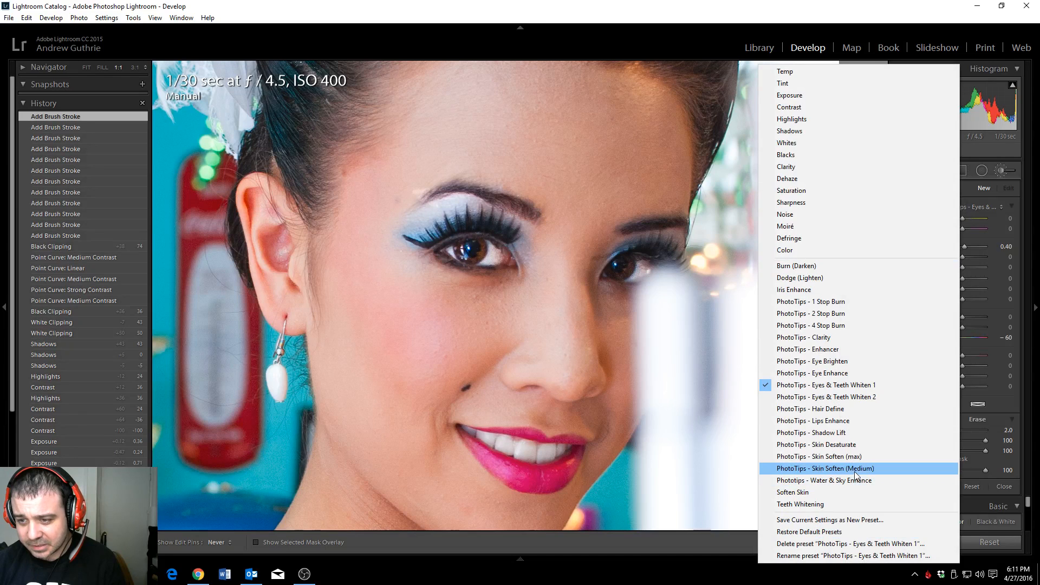
{"action": "left_click", "coordinate": [856, 419]}
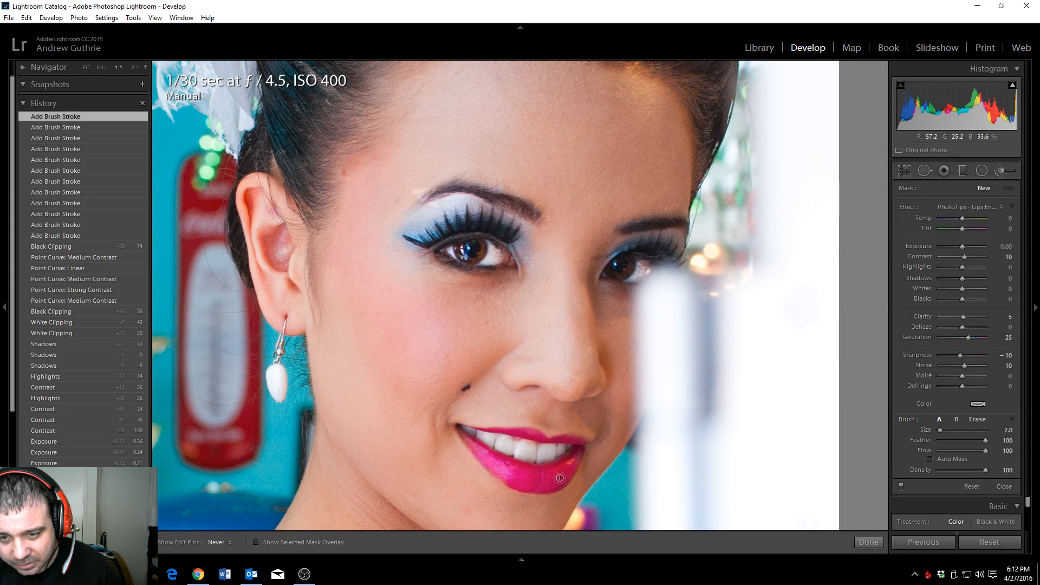
{"action": "left_click", "coordinate": [495, 467]}
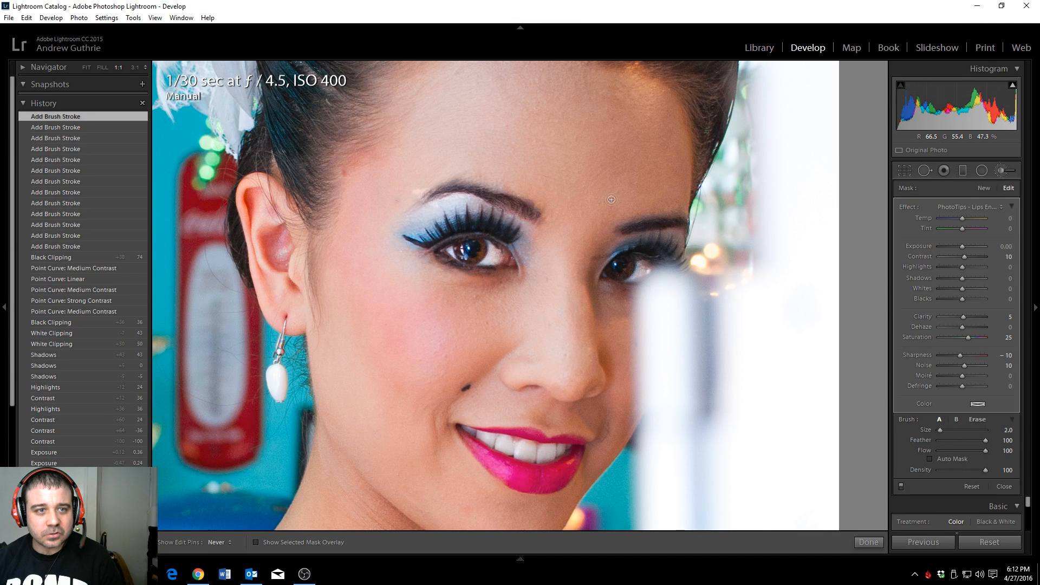
Compare the whole edited portrait with the original import, reduce the brush size to 1.0, and return to the latest history state
{"action": "key", "text": "z"}
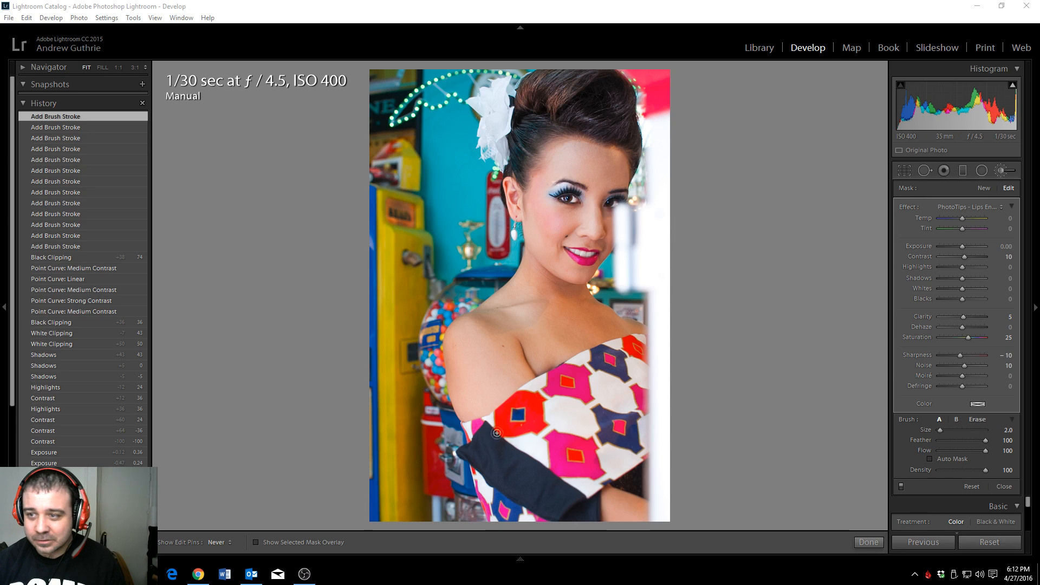
{"action": "scroll", "coordinate": [81, 270], "scroll_direction": "down", "scroll_amount": 4}
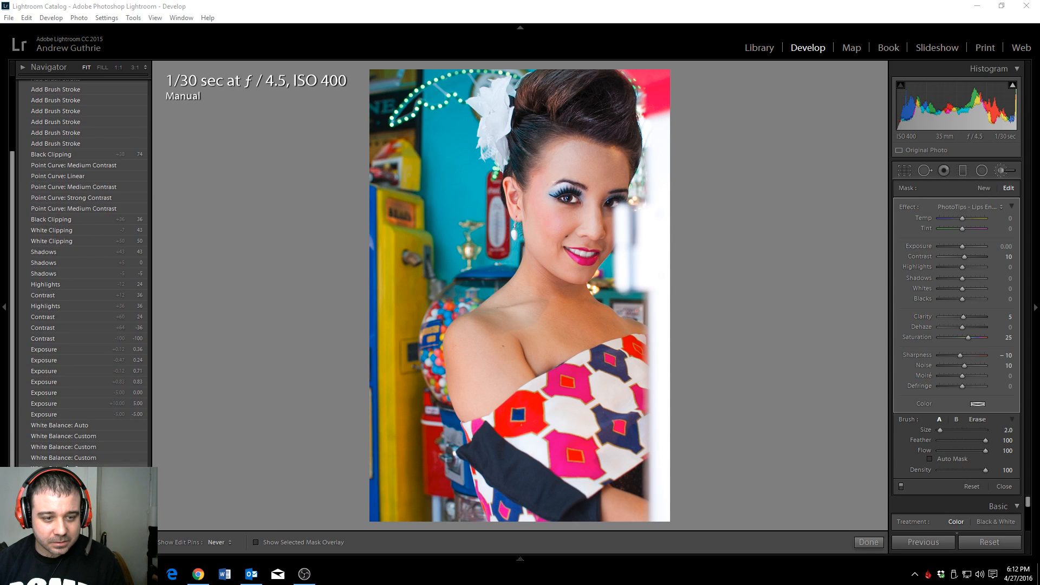
{"action": "scroll", "coordinate": [65, 499], "scroll_direction": "down", "scroll_amount": 4}
{"action": "left_click", "coordinate": [60, 512]}
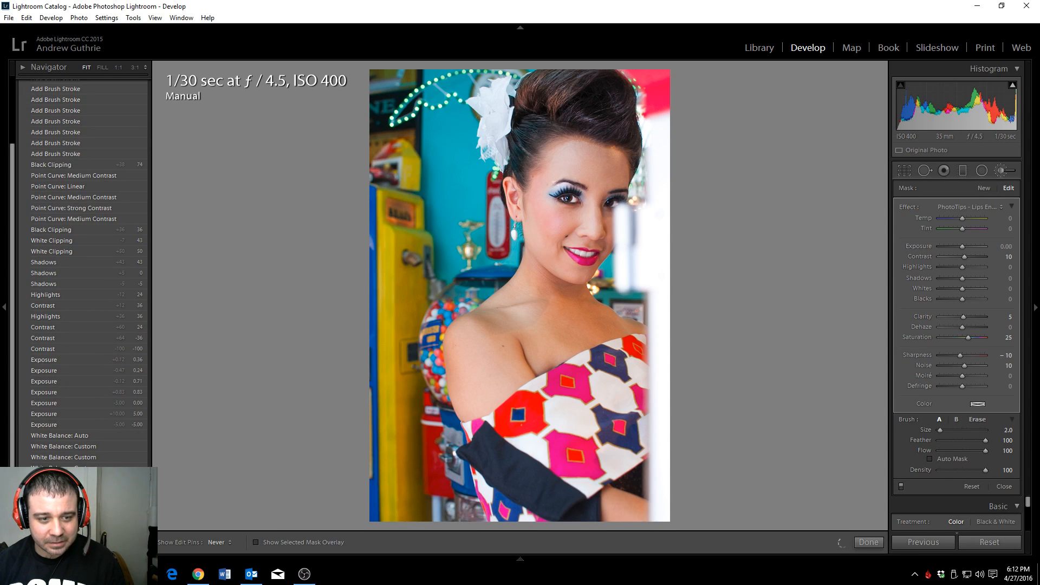
{"action": "key", "text": "bracketleft"}
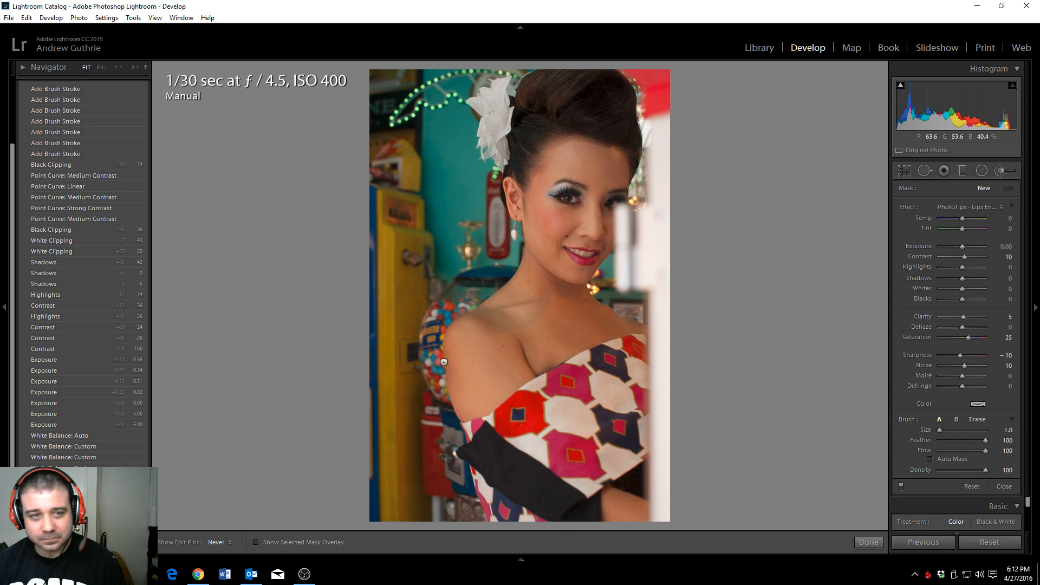
{"action": "scroll", "coordinate": [134, 312], "scroll_direction": "up", "scroll_amount": 3}
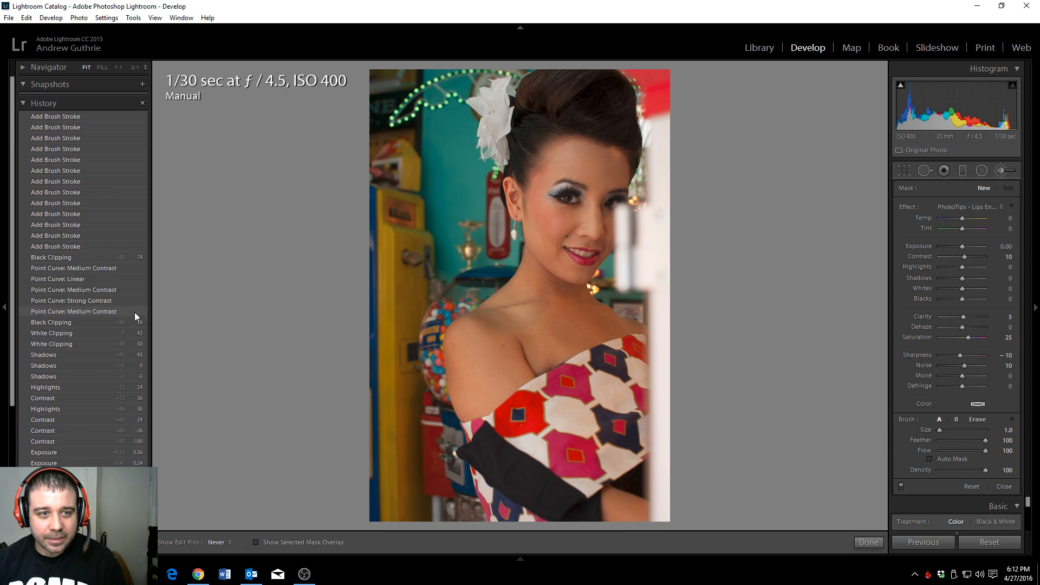
{"action": "left_click", "coordinate": [77, 116]}
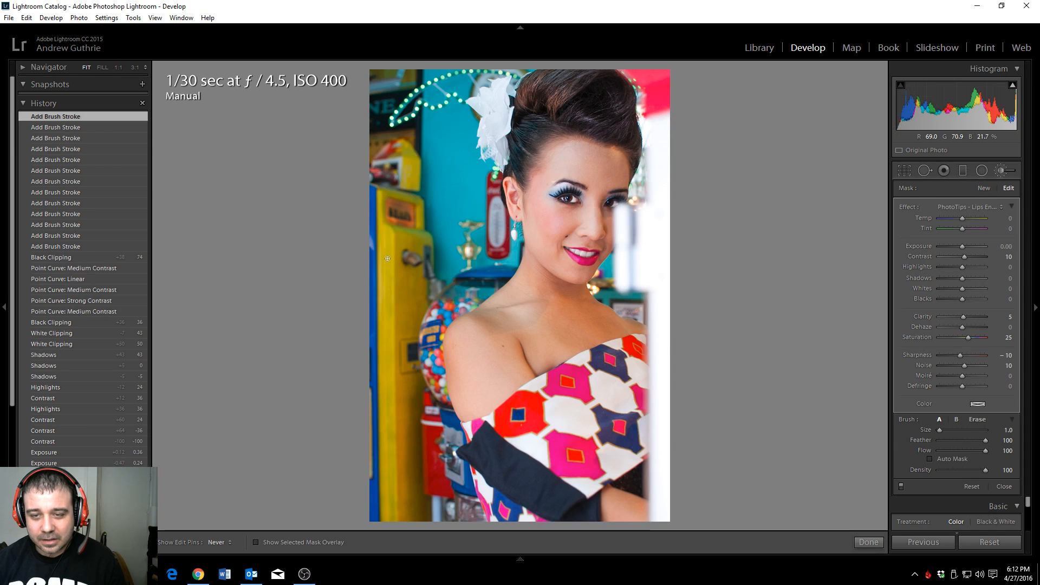